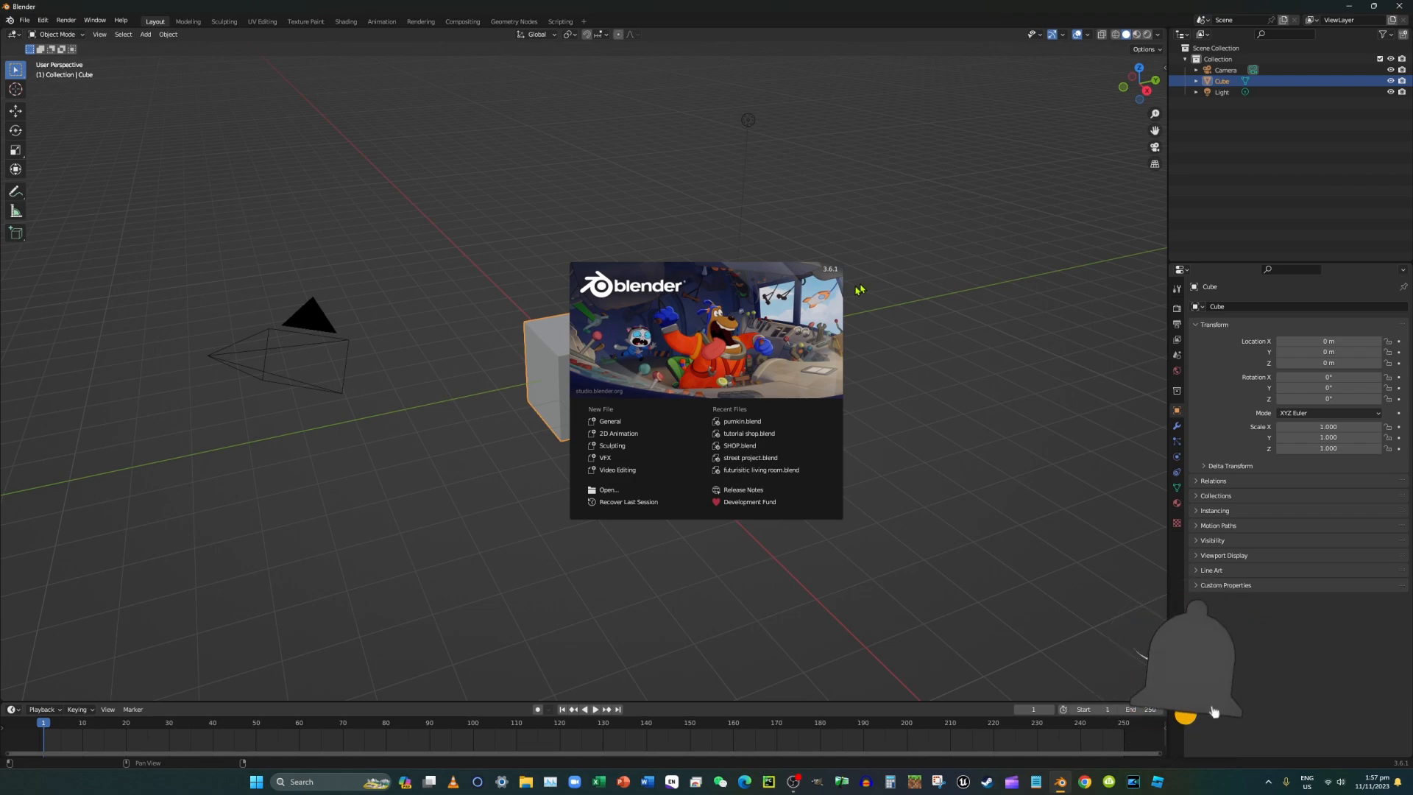
# Open the recent file tutorial shop.blend and shade the checkout counter smooth.
pyautogui.click(750, 434)
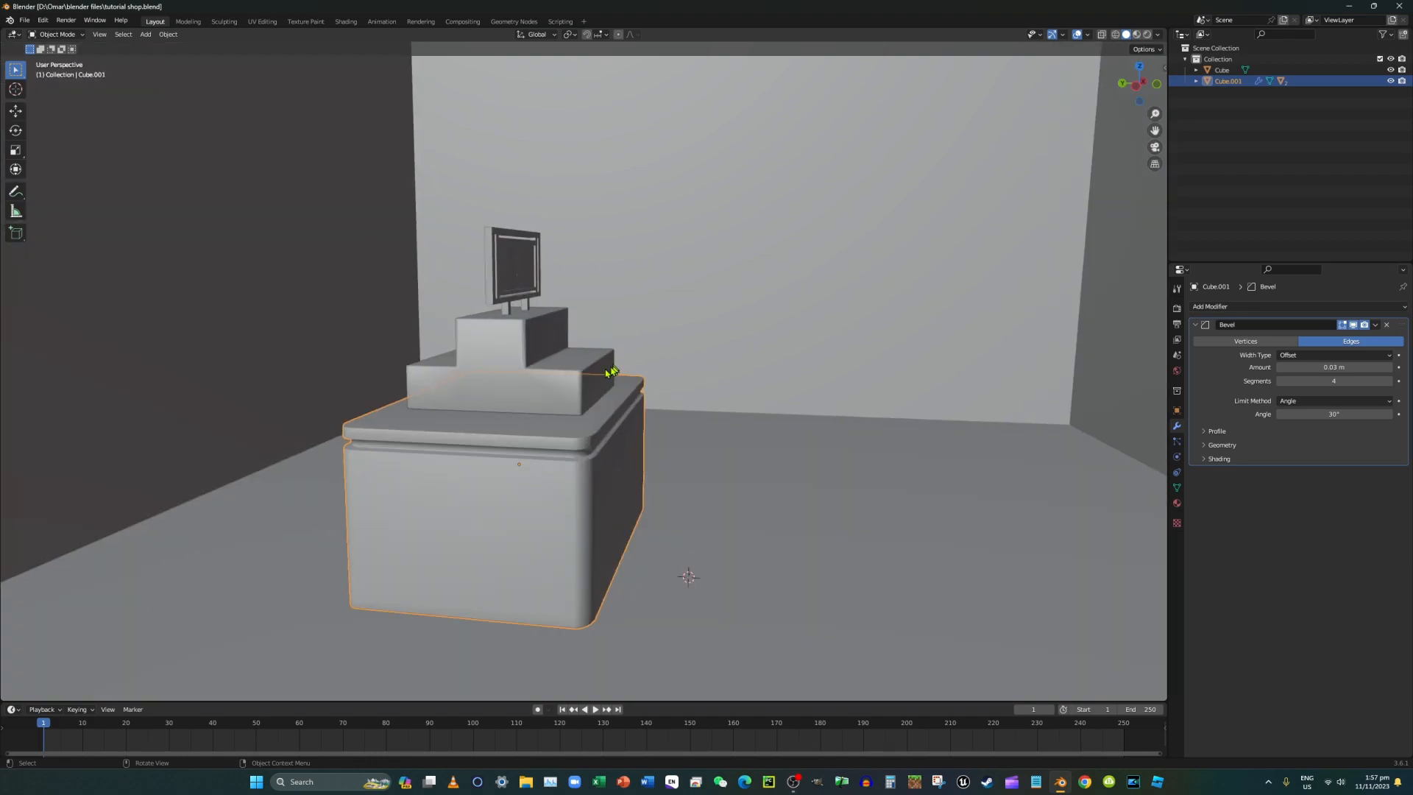
pyautogui.moveTo(621, 379); pyautogui.dragTo(552, 378, button='middle')
pyautogui.rightClick(655, 453)
pyautogui.click(656, 450)
pyautogui.scroll(-10, 666, 441)
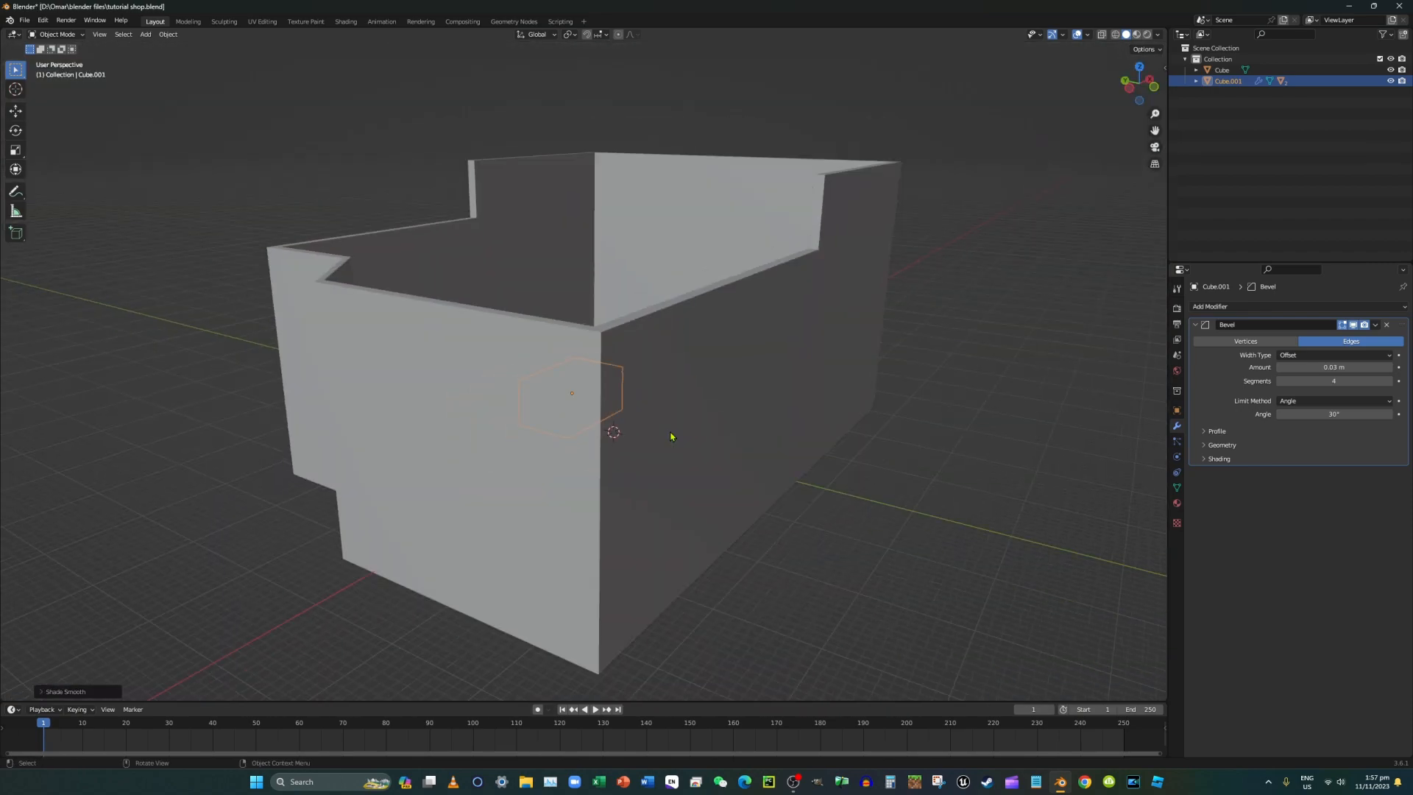
# Add a cube mesh to the shop scene.
pyautogui.moveTo(679, 435); pyautogui.dragTo(792, 439, button='middle')
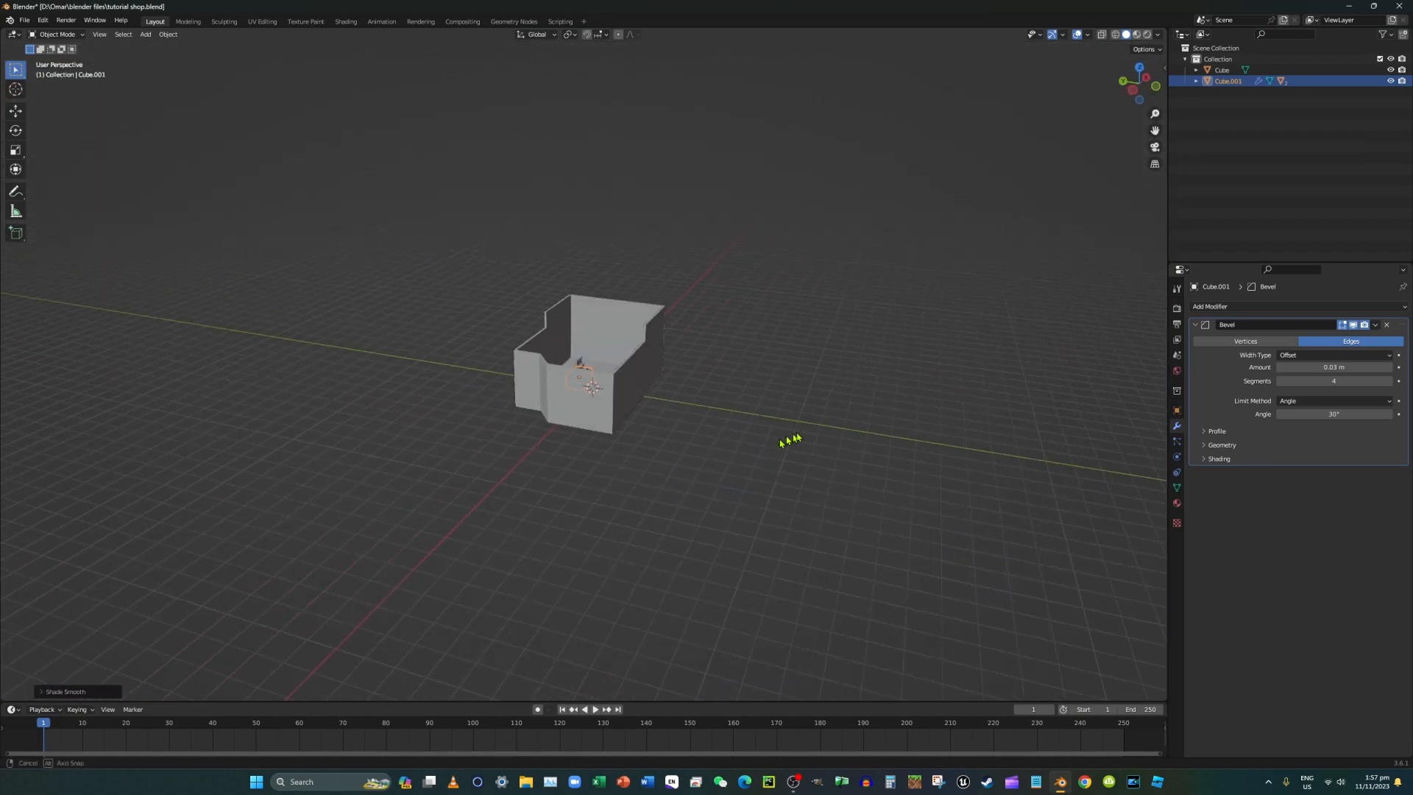
pyautogui.scroll(5, 756, 402)
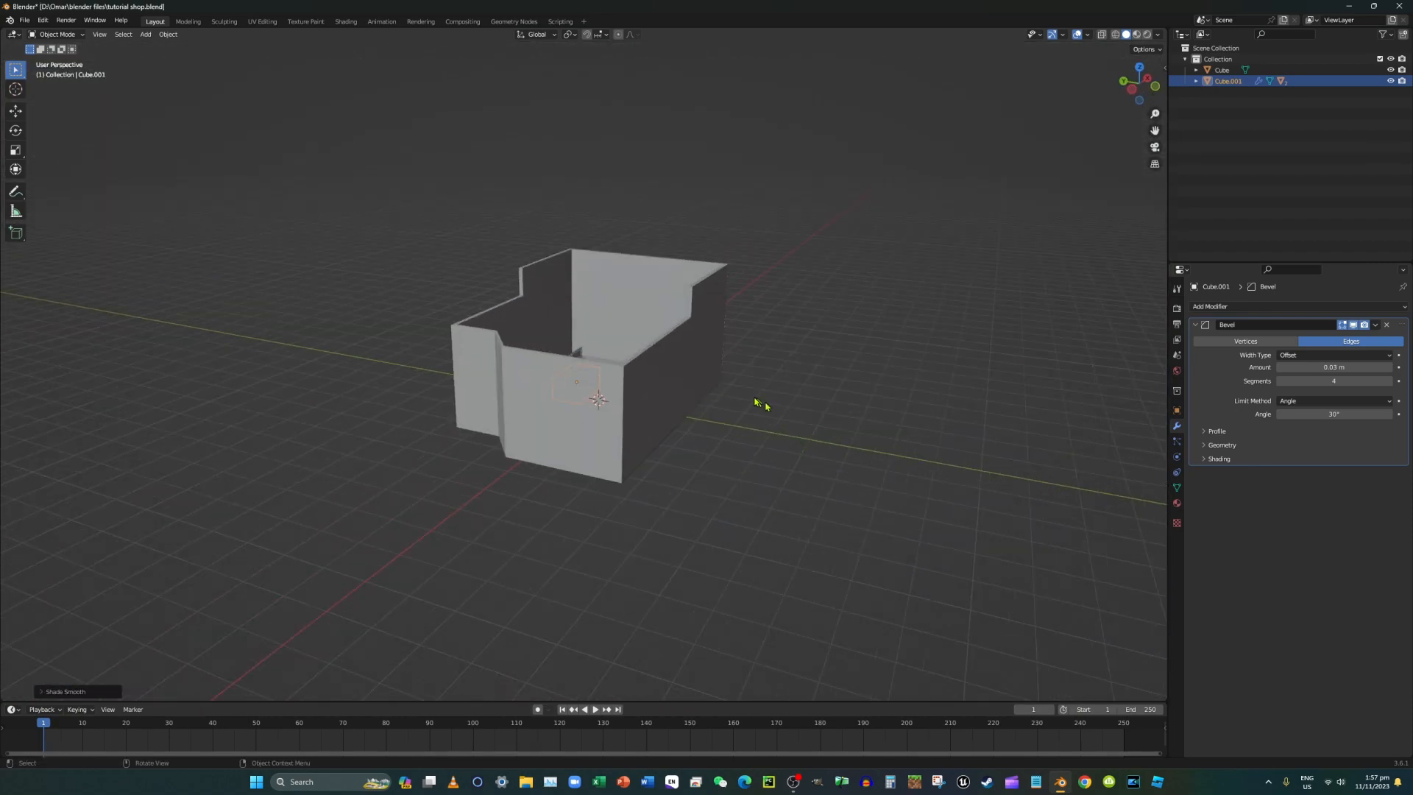
pyautogui.click(150, 37)
pyautogui.moveTo(184, 47)
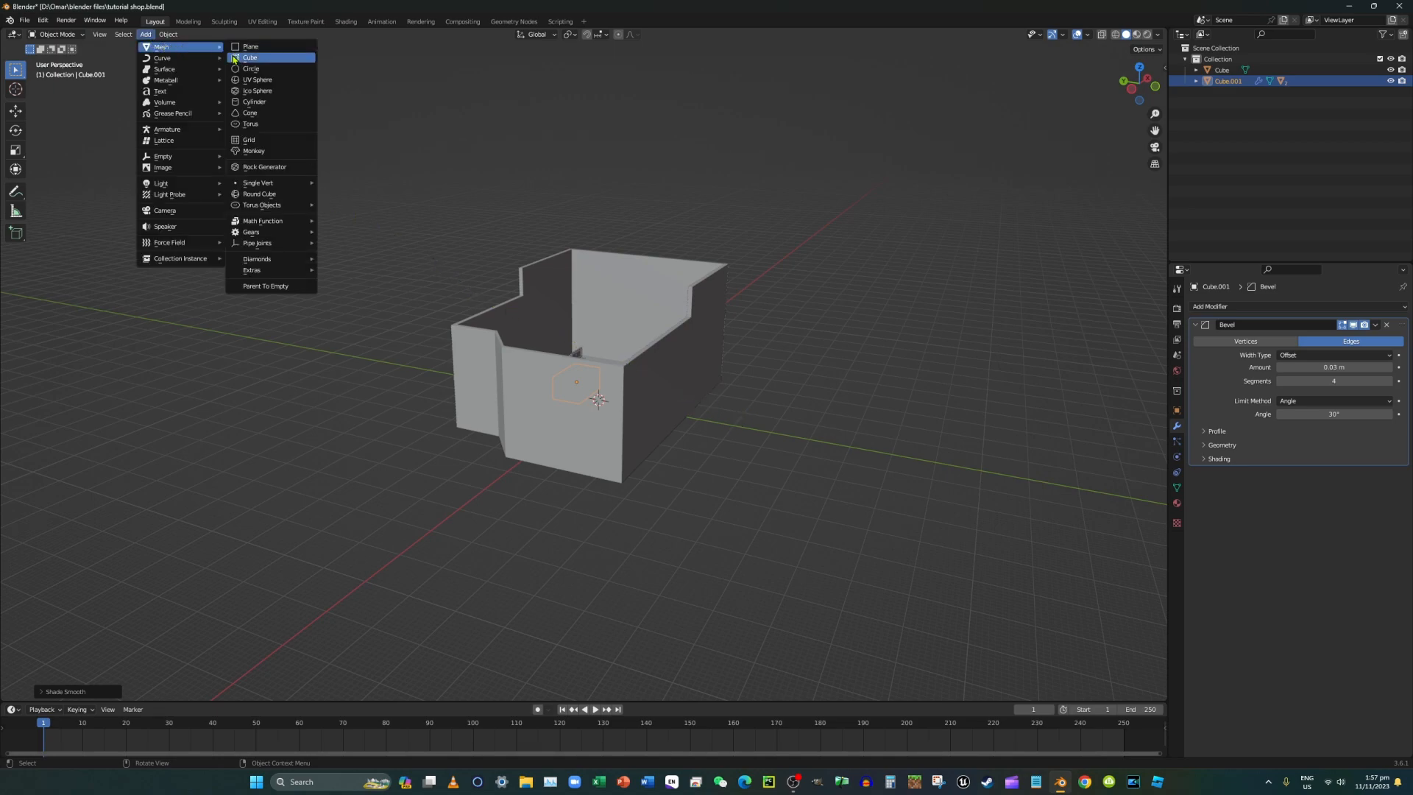
pyautogui.click(249, 57)
pyautogui.moveTo(605, 198); pyautogui.dragTo(613, 258, button='middle')
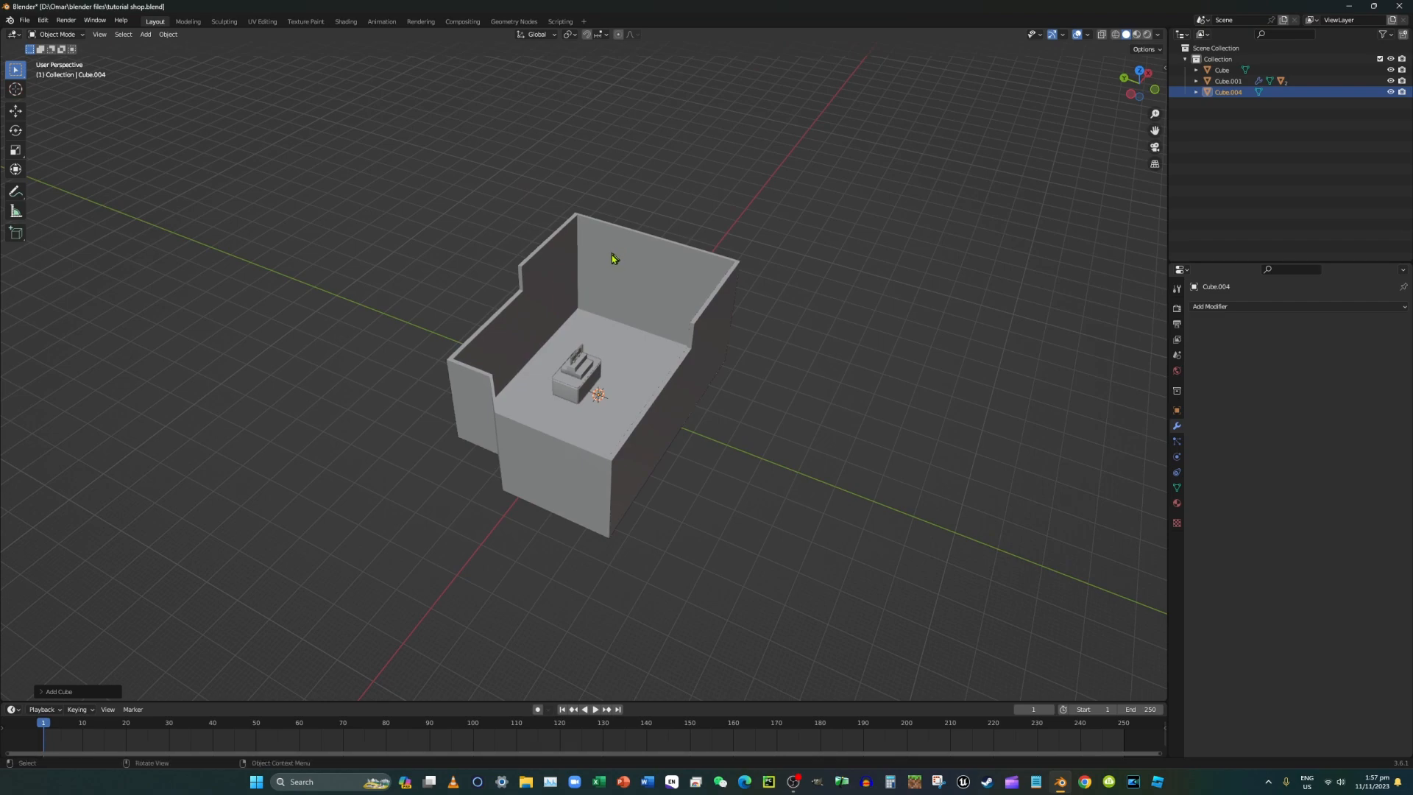
# Move the new cube along the Y axis until it sits well outside the shop room.
pyautogui.press('g')
pyautogui.press('y')
pyautogui.click(913, 287)
pyautogui.moveTo(1158, 130); pyautogui.dragTo(1324, 393)
pyautogui.scroll(-3, 698, 212)
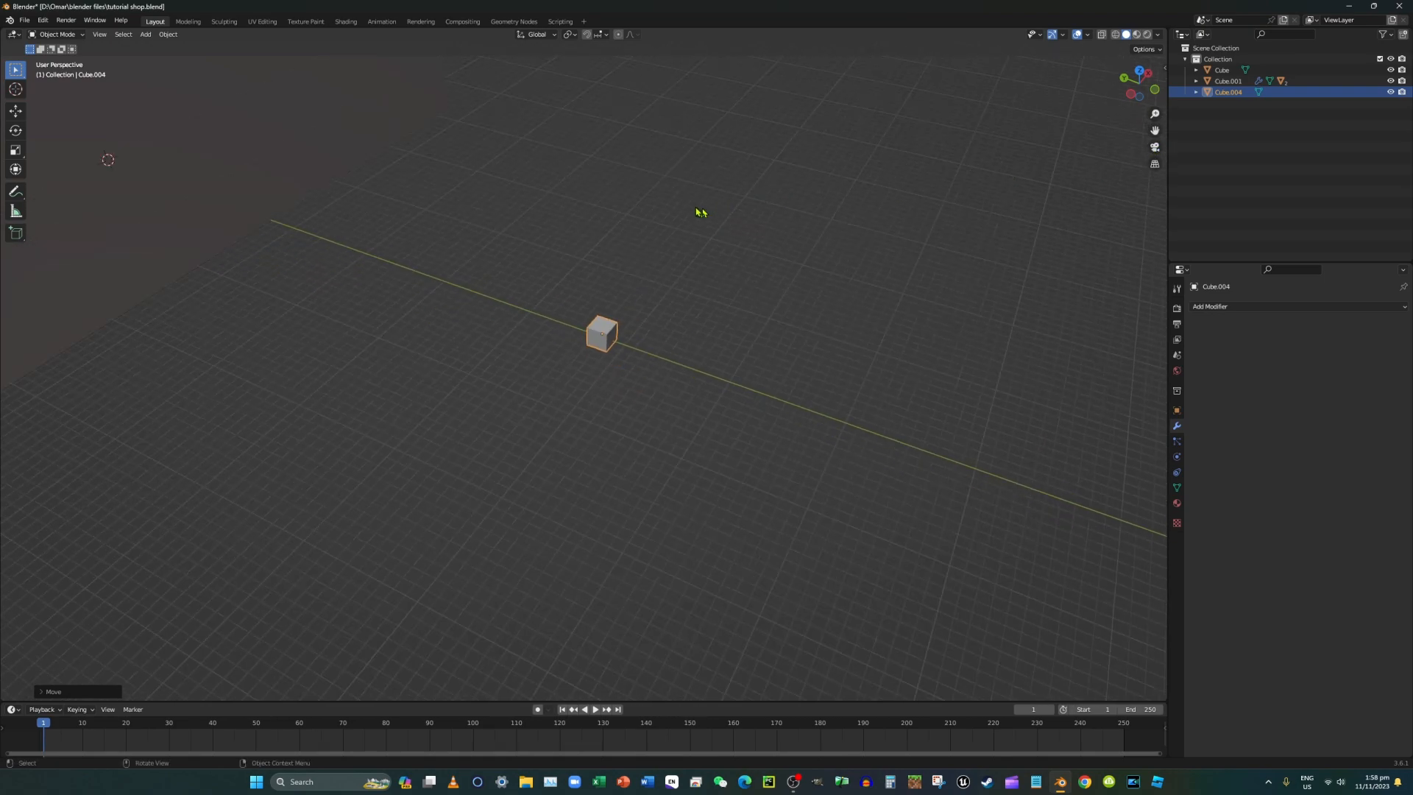
pyautogui.press('g')
pyautogui.press('y')
pyautogui.click(905, 284)
# Move the checkout counter about -84.8 m along the Y axis, out of the room and beside the cube.
pyautogui.moveTo(919, 272); pyautogui.dragTo(845, 230, button='middle')
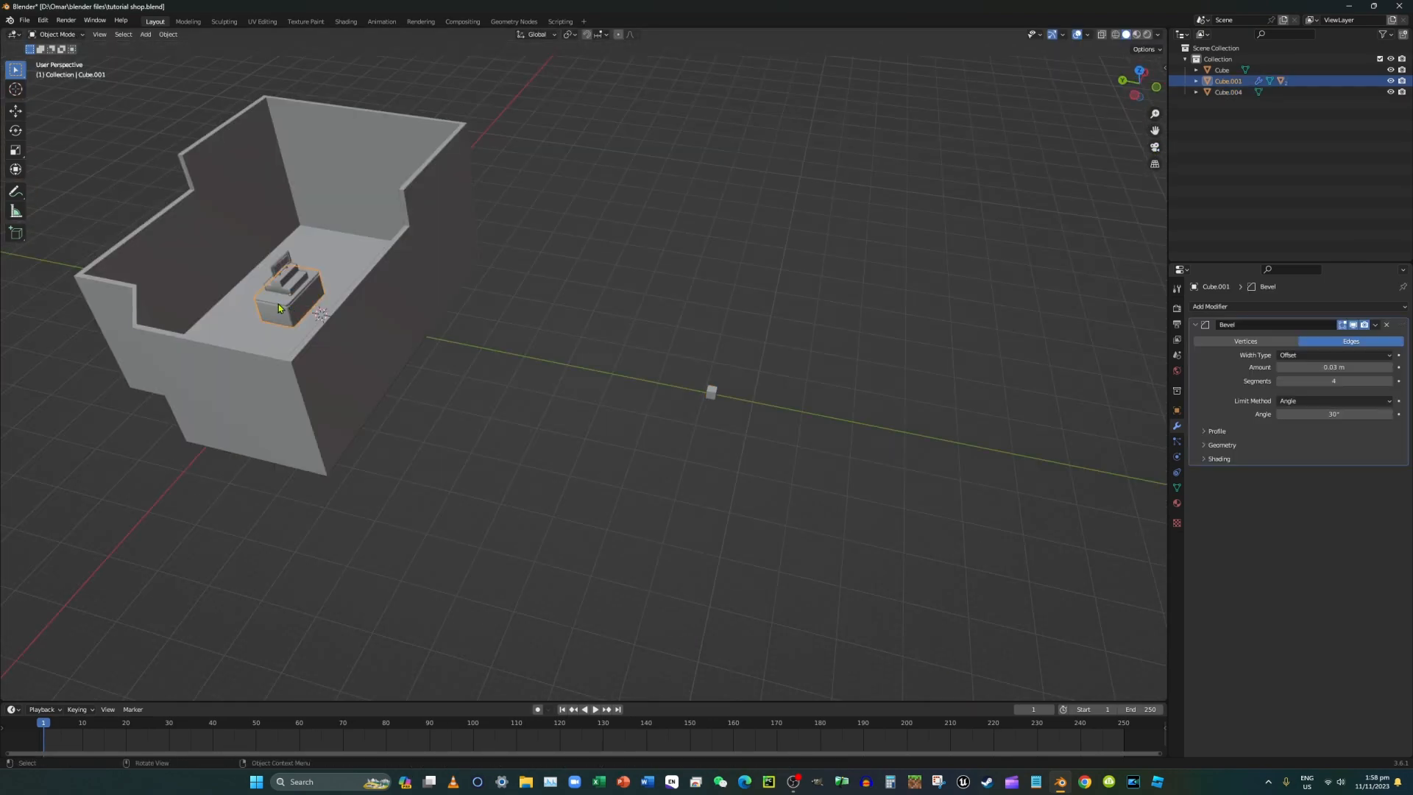
pyautogui.press('g')
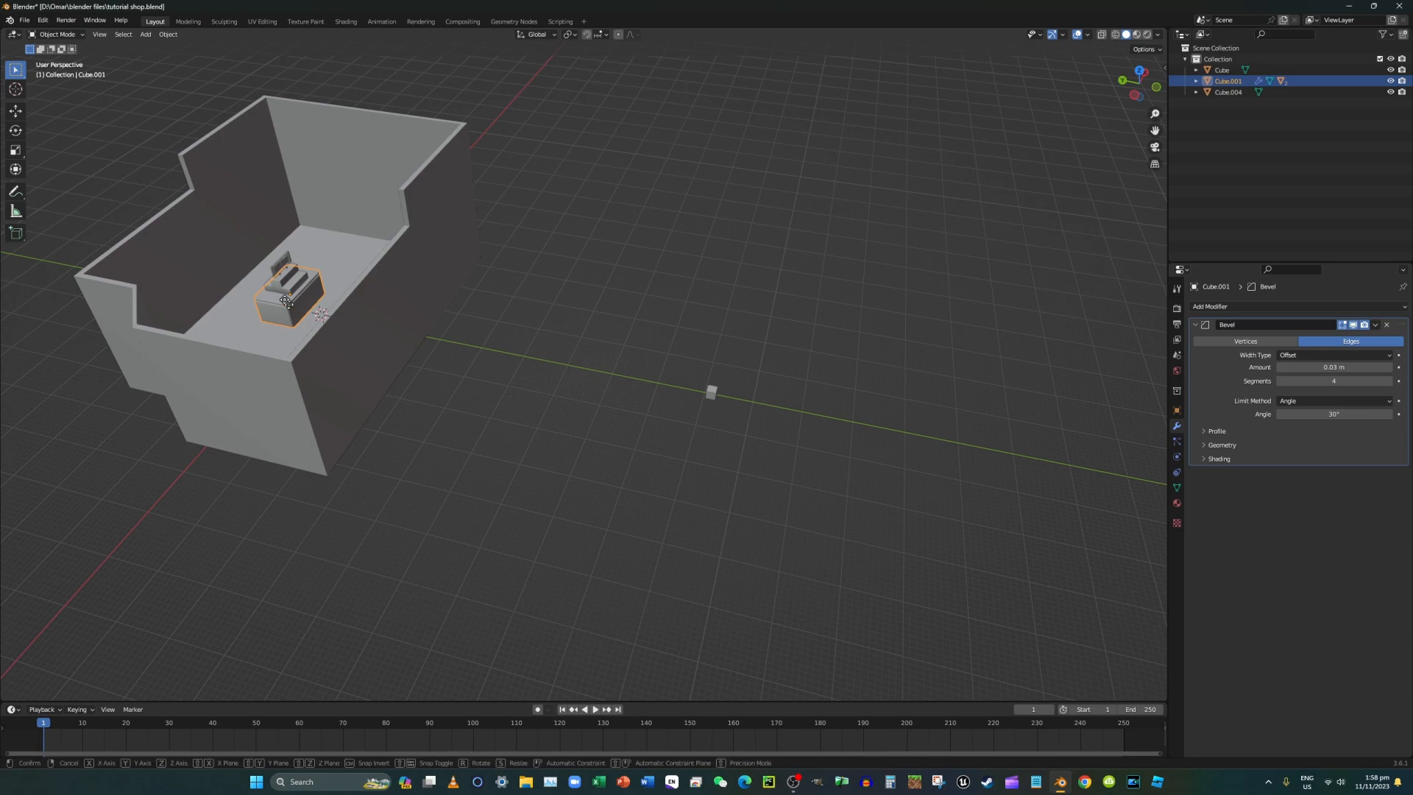
pyautogui.press('y')
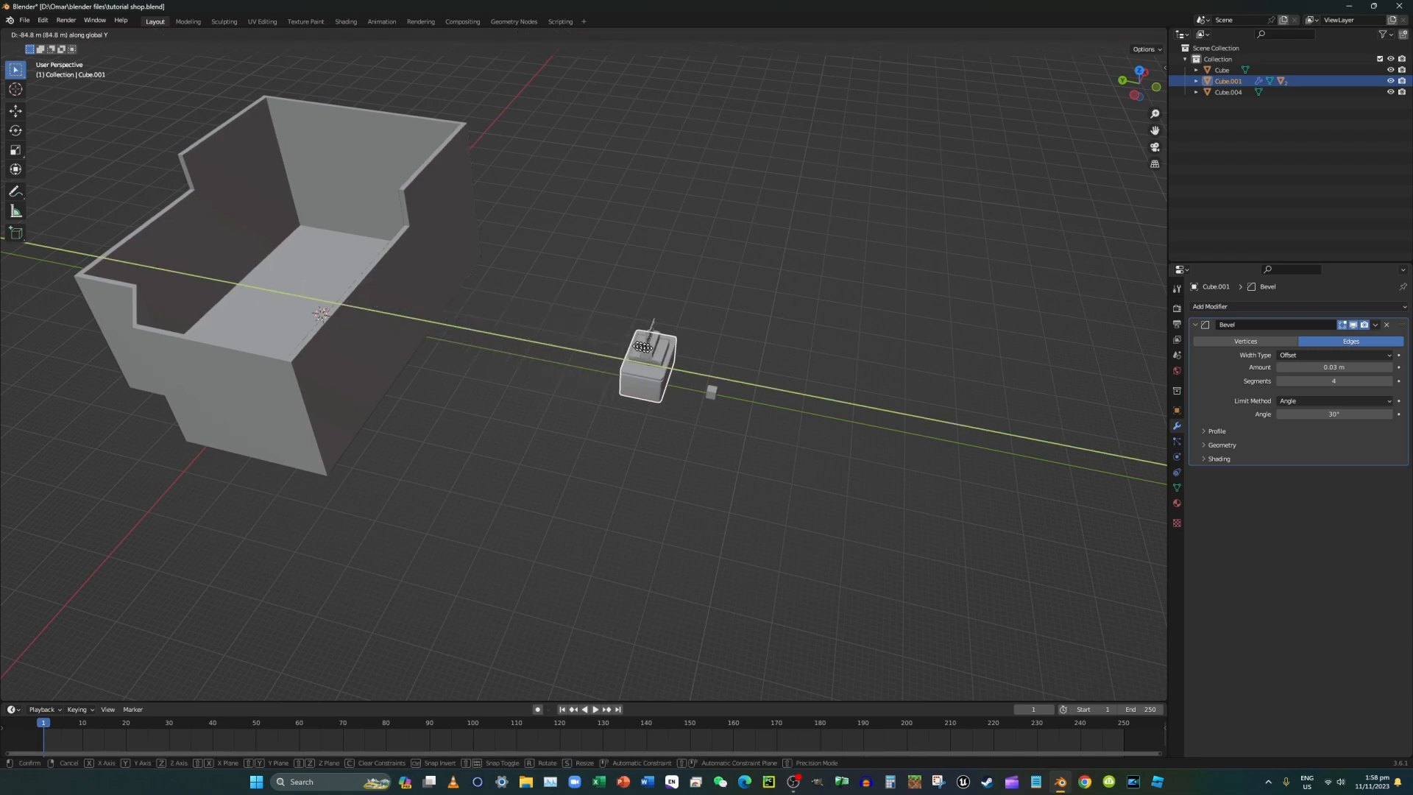
pyautogui.click(643, 347)
pyautogui.scroll(5, 736, 375)
pyautogui.moveTo(738, 378); pyautogui.dragTo(716, 337, button='middle')
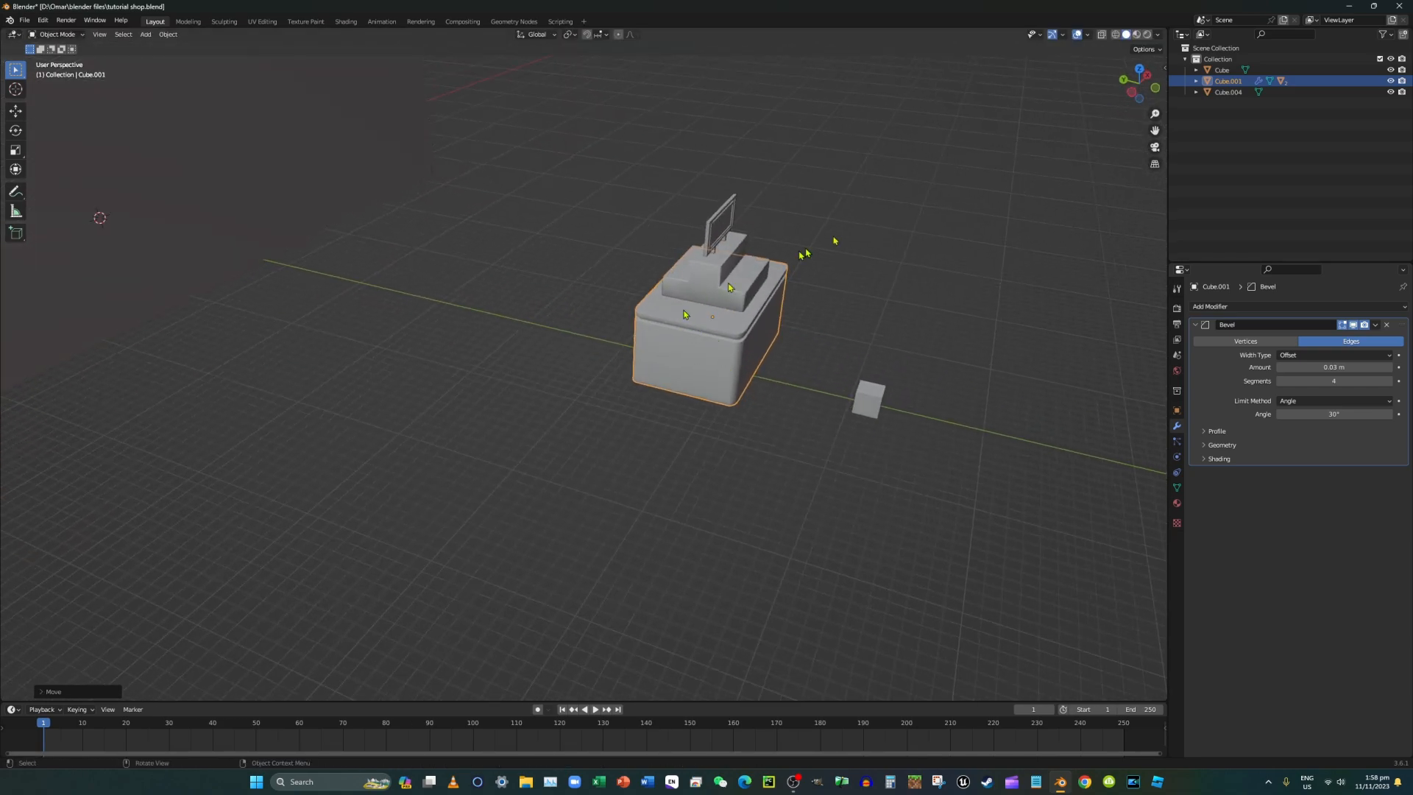
# In the left orthographic view, raise the cube about 1.8 m along Z to align its underside with the counter's base.
pyautogui.click(1133, 92)
pyautogui.moveTo(1155, 131); pyautogui.dragTo(720, 278)
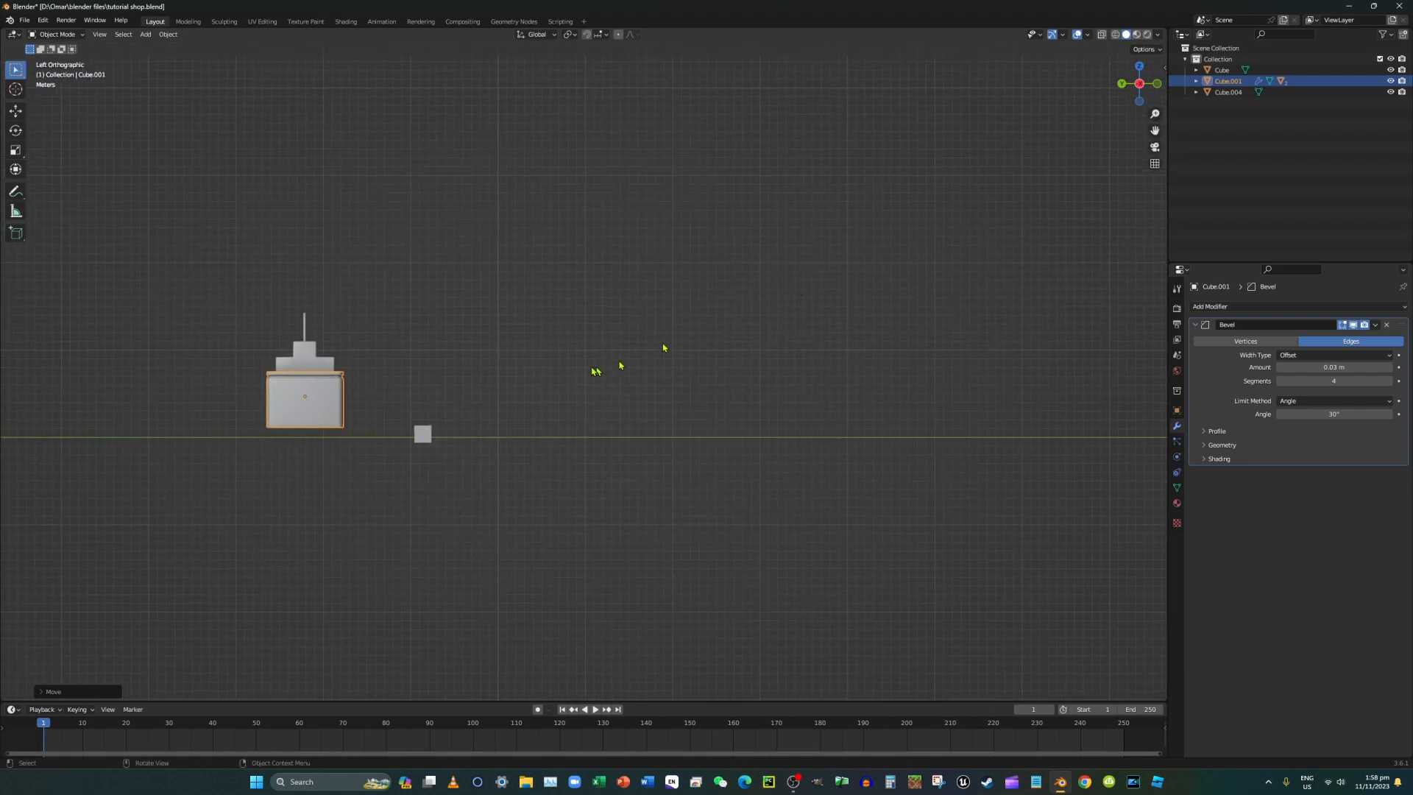
pyautogui.scroll(4, 589, 372)
pyautogui.moveTo(1155, 131); pyautogui.dragTo(1398, 82)
pyautogui.scroll(1, 557, 450)
pyautogui.click(556, 454)
pyautogui.press('g')
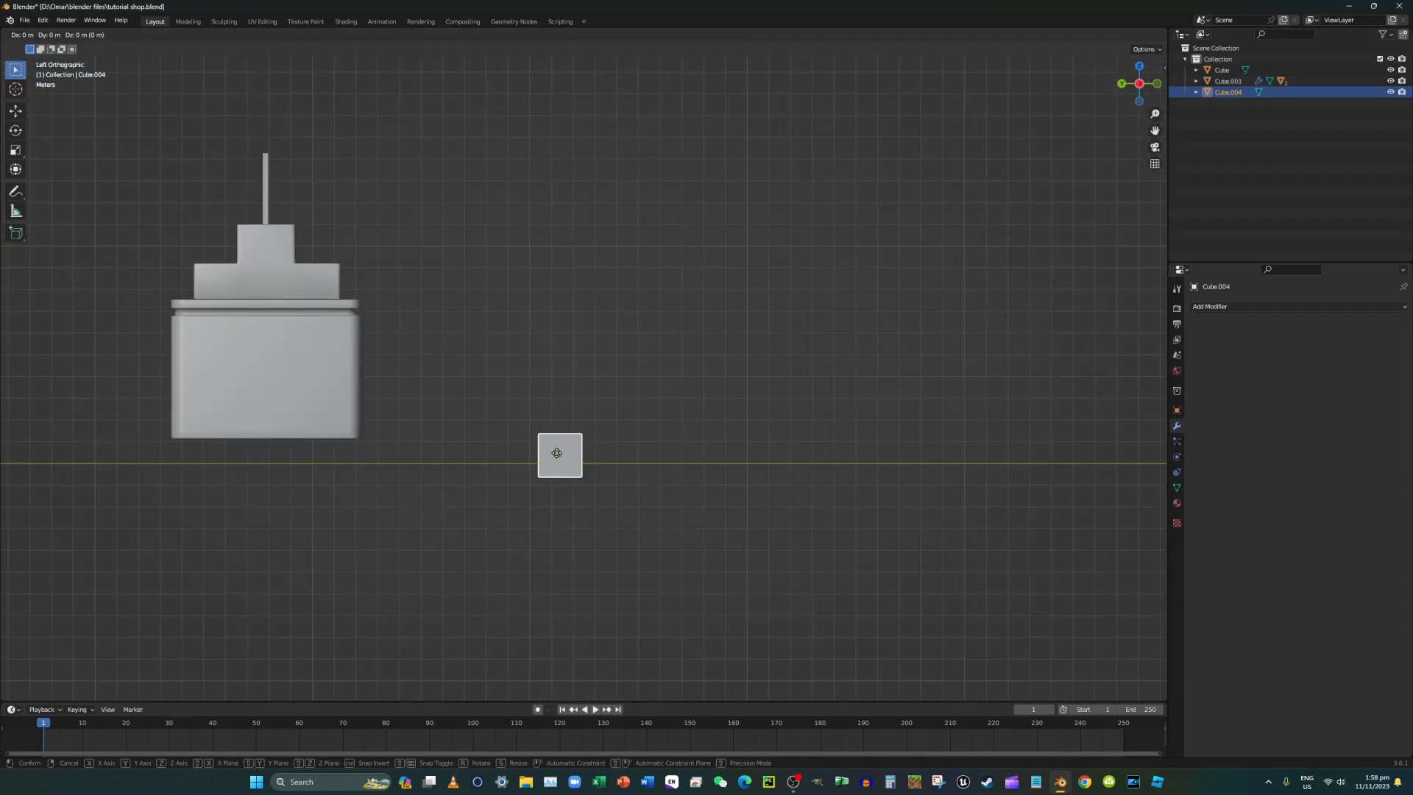
pyautogui.press('z')
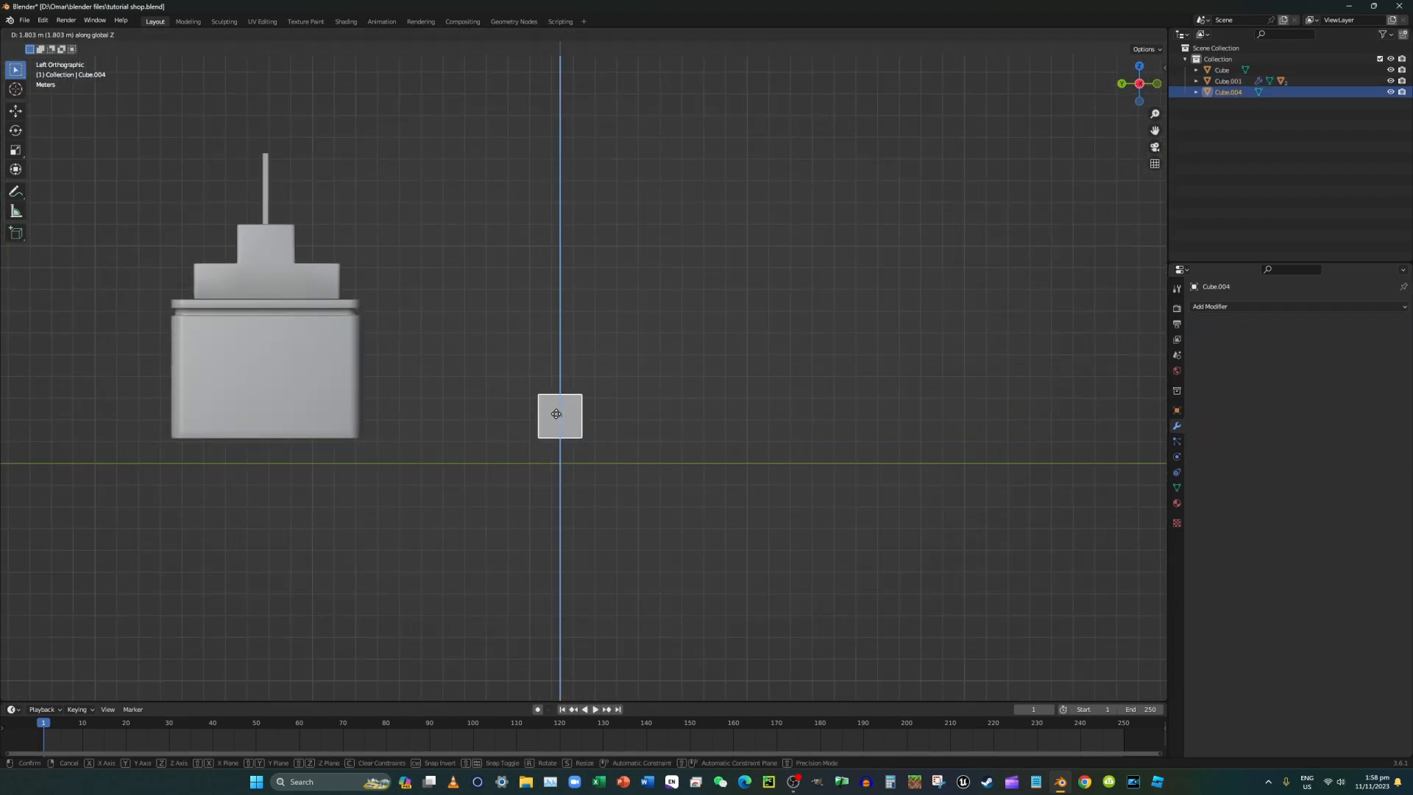
pyautogui.click(557, 413)
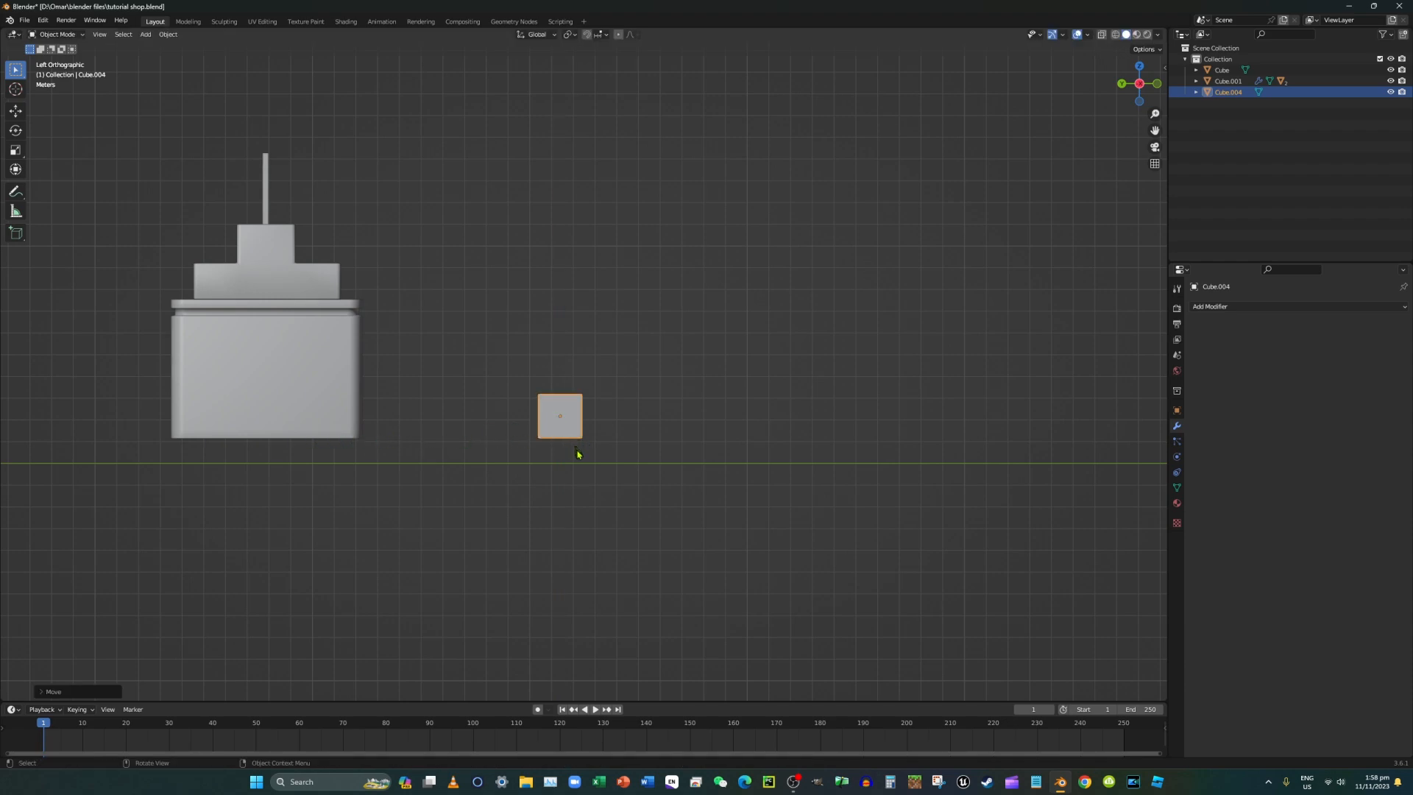
# Move the cube along Y to the counter's far edge and widen it along Y.
pyautogui.press('s')
pyautogui.press('Escape')
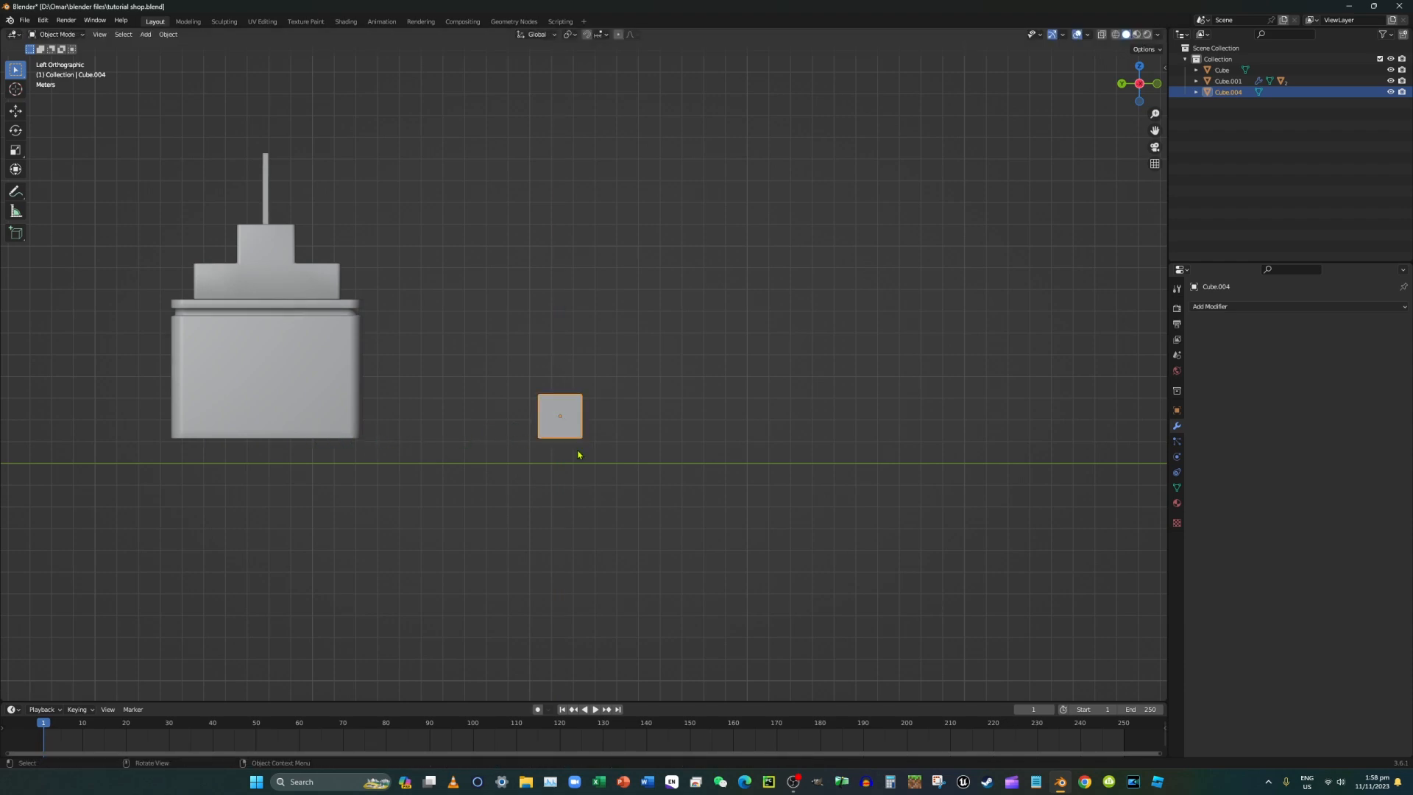
pyautogui.press('g')
pyautogui.press('y')
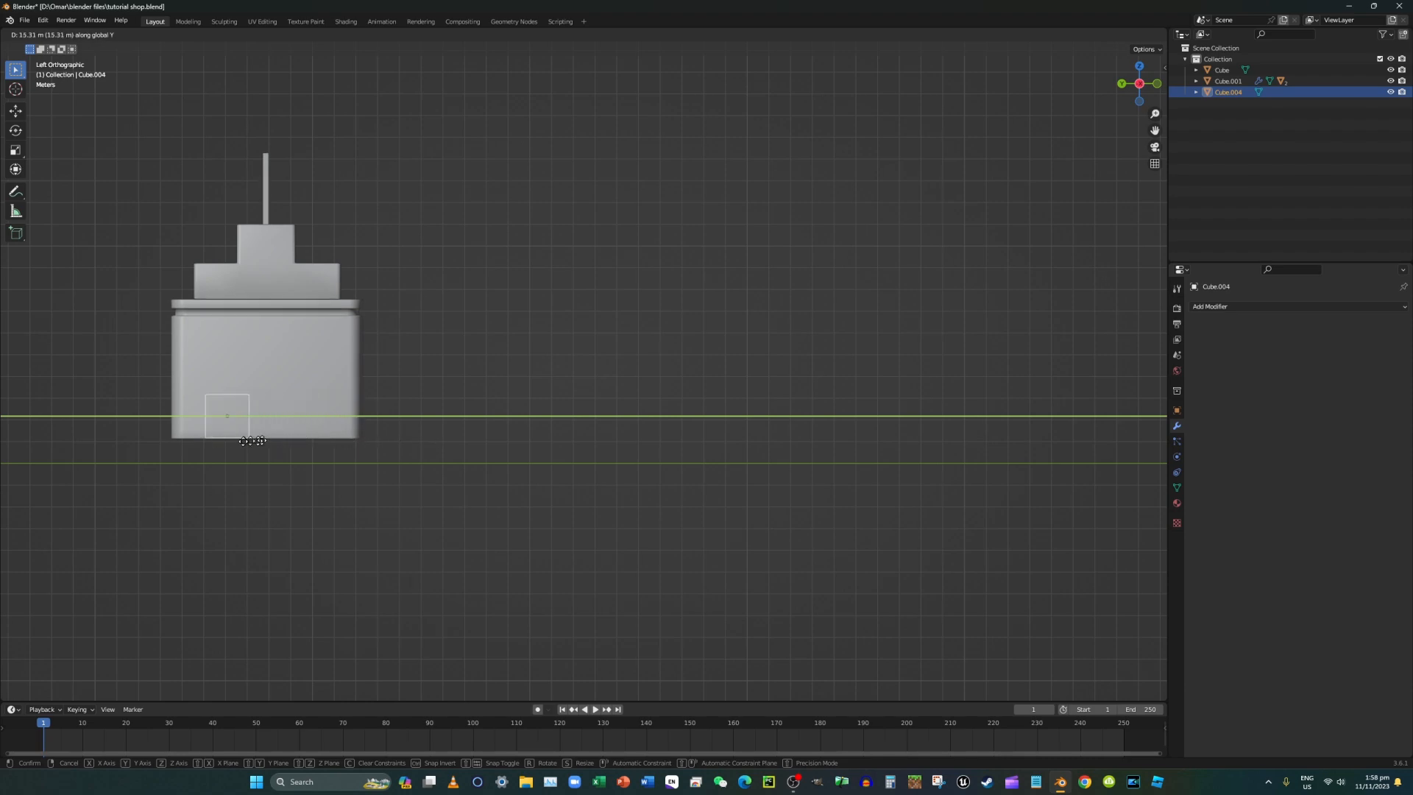
pyautogui.click(211, 446)
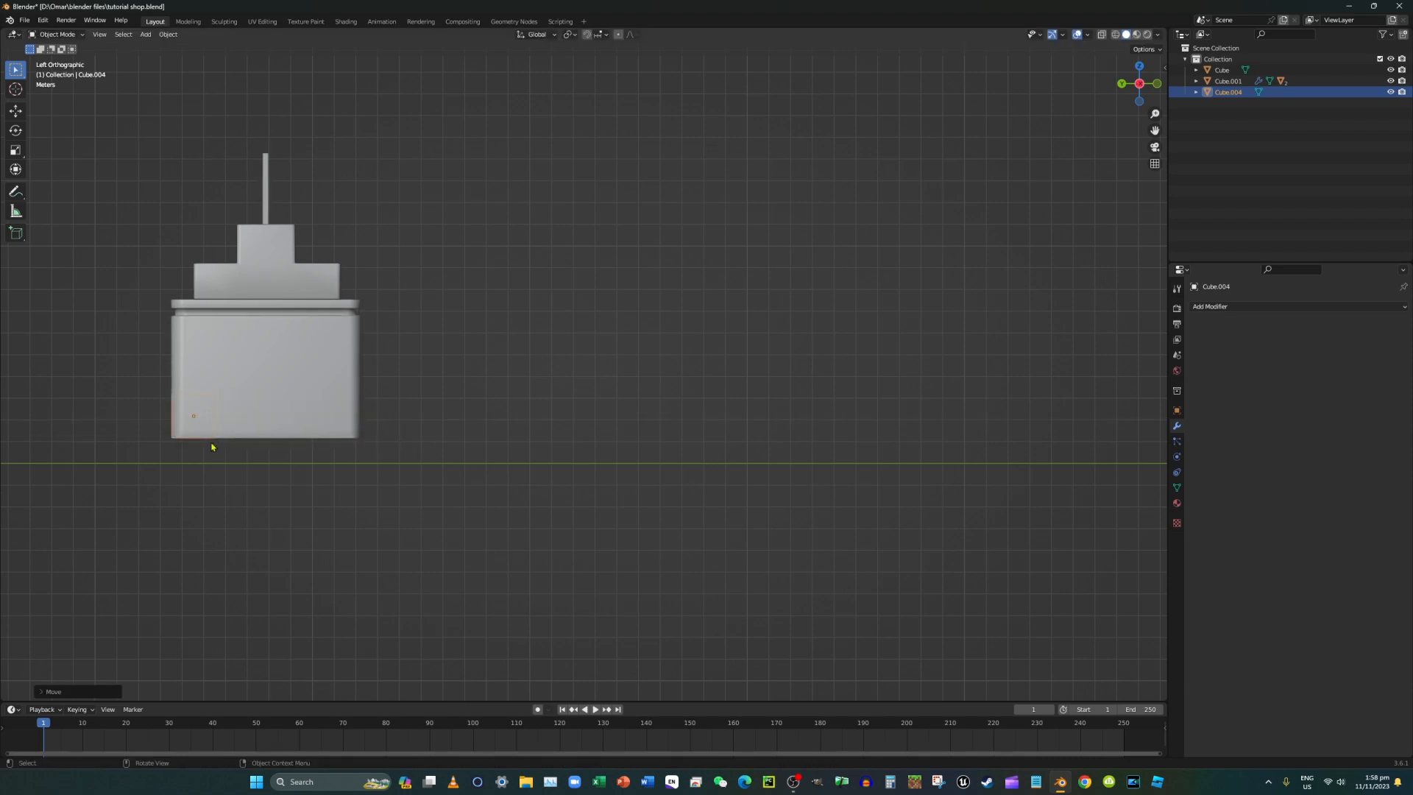
pyautogui.press('s')
pyautogui.press('y')
pyautogui.click(259, 440)
# Centre the cube against the counter along Y and scale it along Y by about 1.2.
pyautogui.press('g')
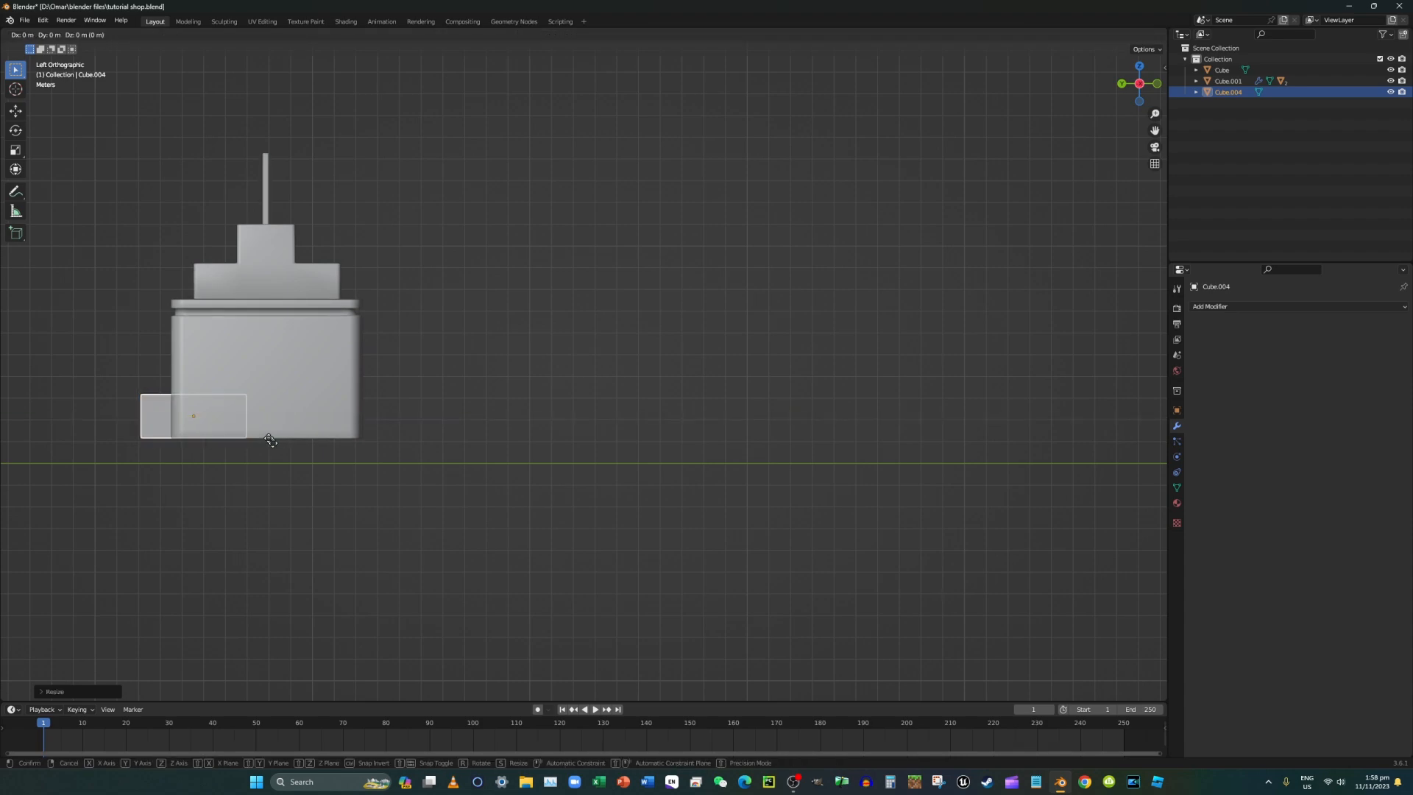
pyautogui.press('y')
pyautogui.click(337, 437)
pyautogui.press('s')
pyautogui.press('y')
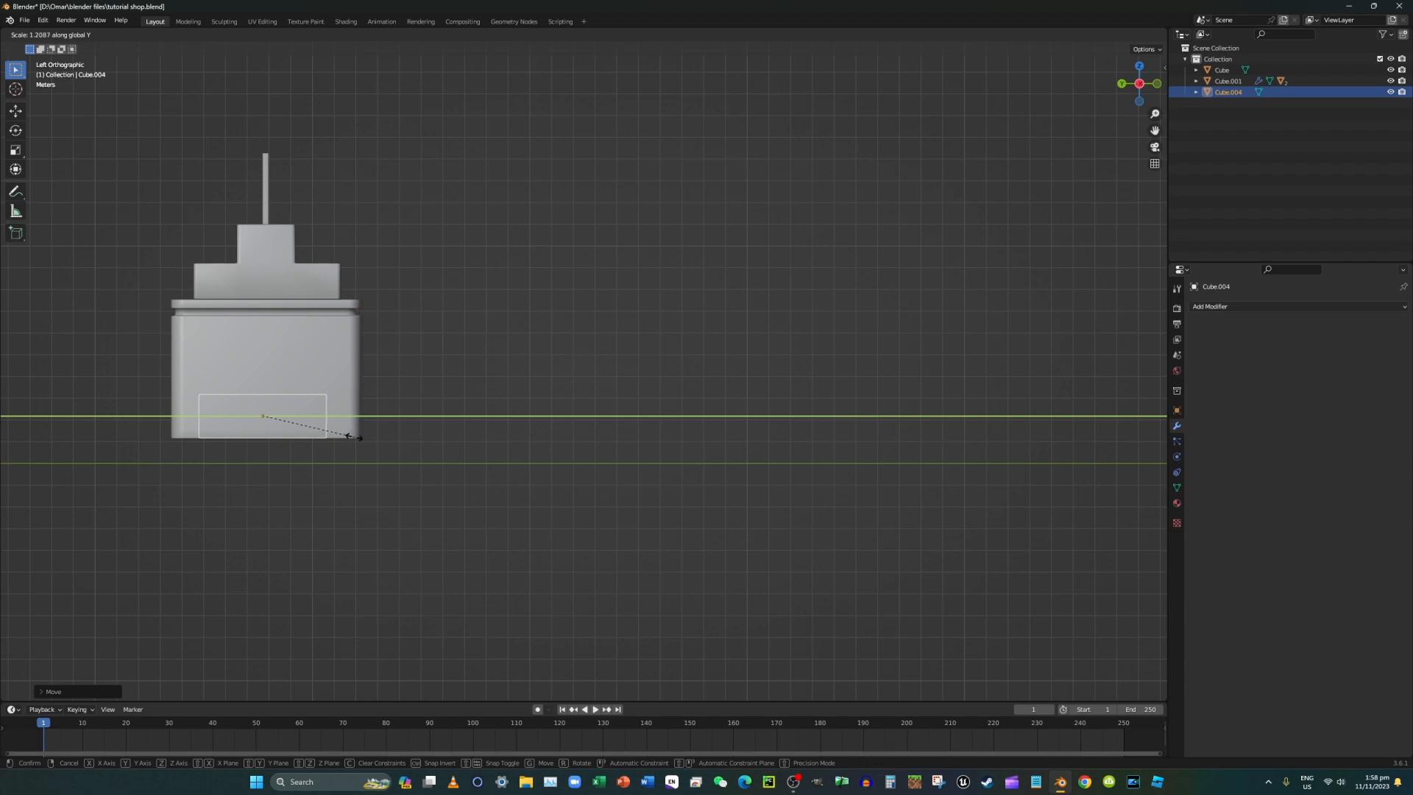
pyautogui.click(354, 439)
# Move the cube along Y clear of the counter and scale its height along Z by about 3.7.
pyautogui.press('g')
pyautogui.press('y')
pyautogui.click(615, 435)
pyautogui.press('s')
pyautogui.press('z')
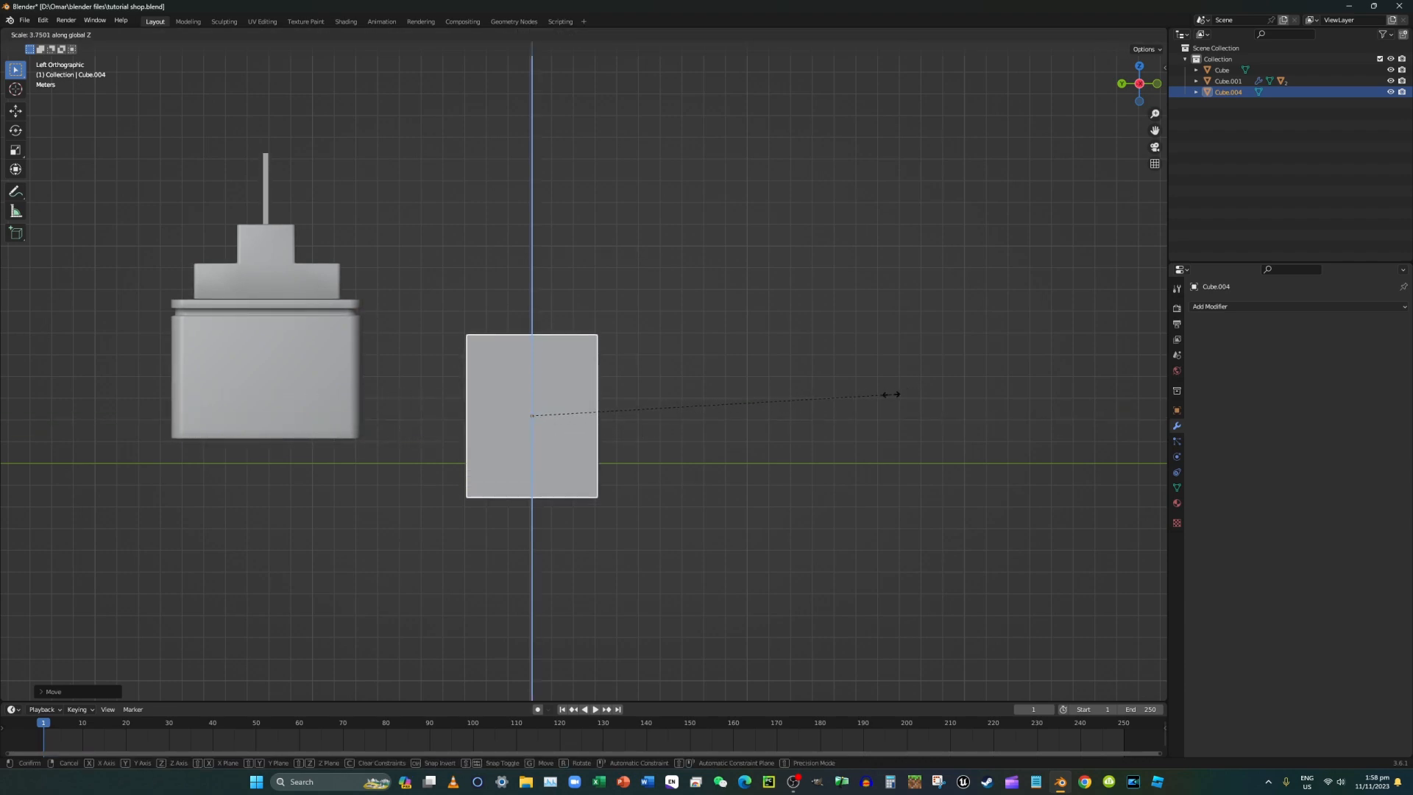
pyautogui.click(877, 395)
# Raise the box along Z and reduce its height slightly along Z.
pyautogui.press('g')
pyautogui.press('z')
pyautogui.click(886, 343)
pyautogui.press('s')
pyautogui.press('z')
pyautogui.click(837, 354)
# Narrow the box along Y to about 0.85 of its width, followed by a second slight reduction along Y.
pyautogui.press('s')
pyautogui.press('y')
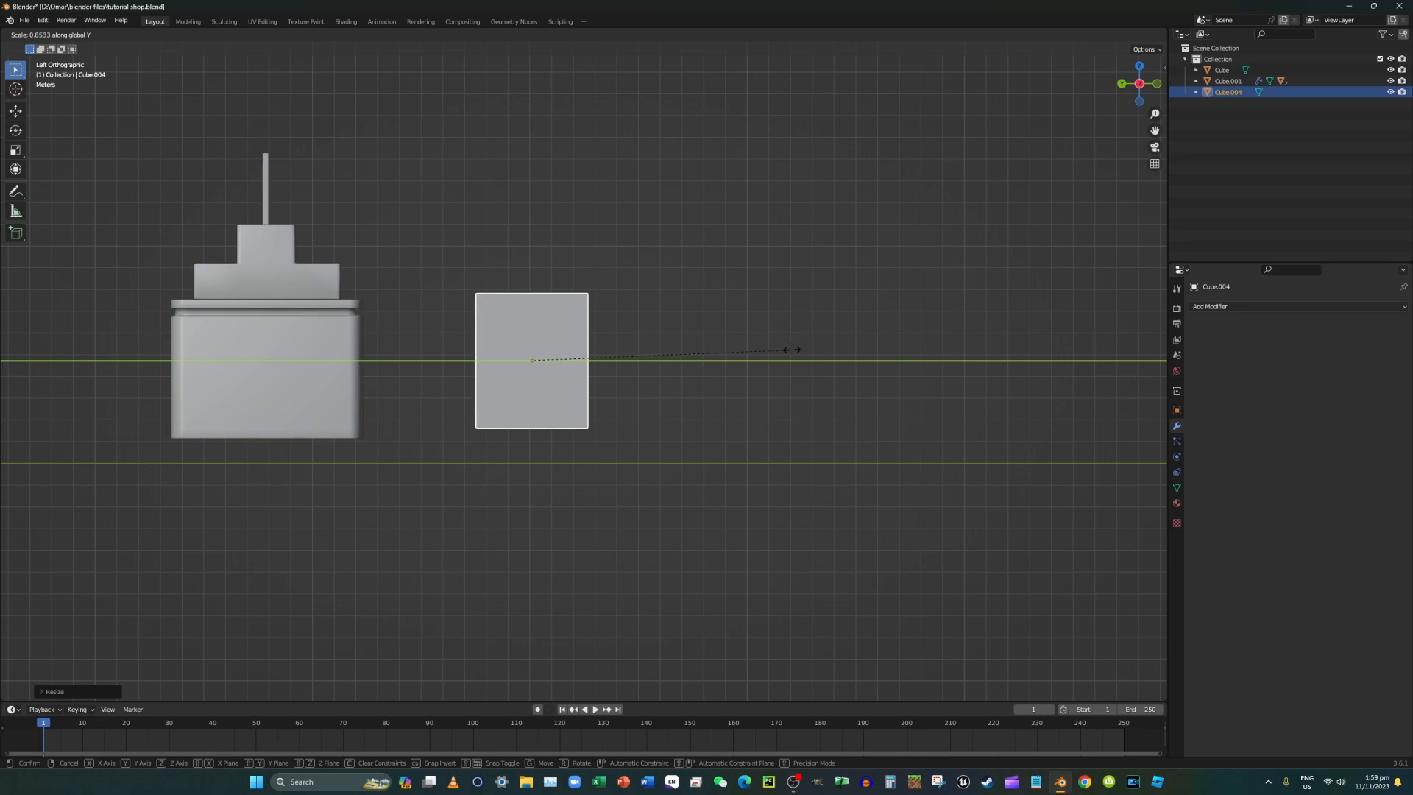
pyautogui.click(793, 354)
pyautogui.press('s')
pyautogui.press('y')
pyautogui.click(785, 356)
pyautogui.press('g')
pyautogui.press('y')
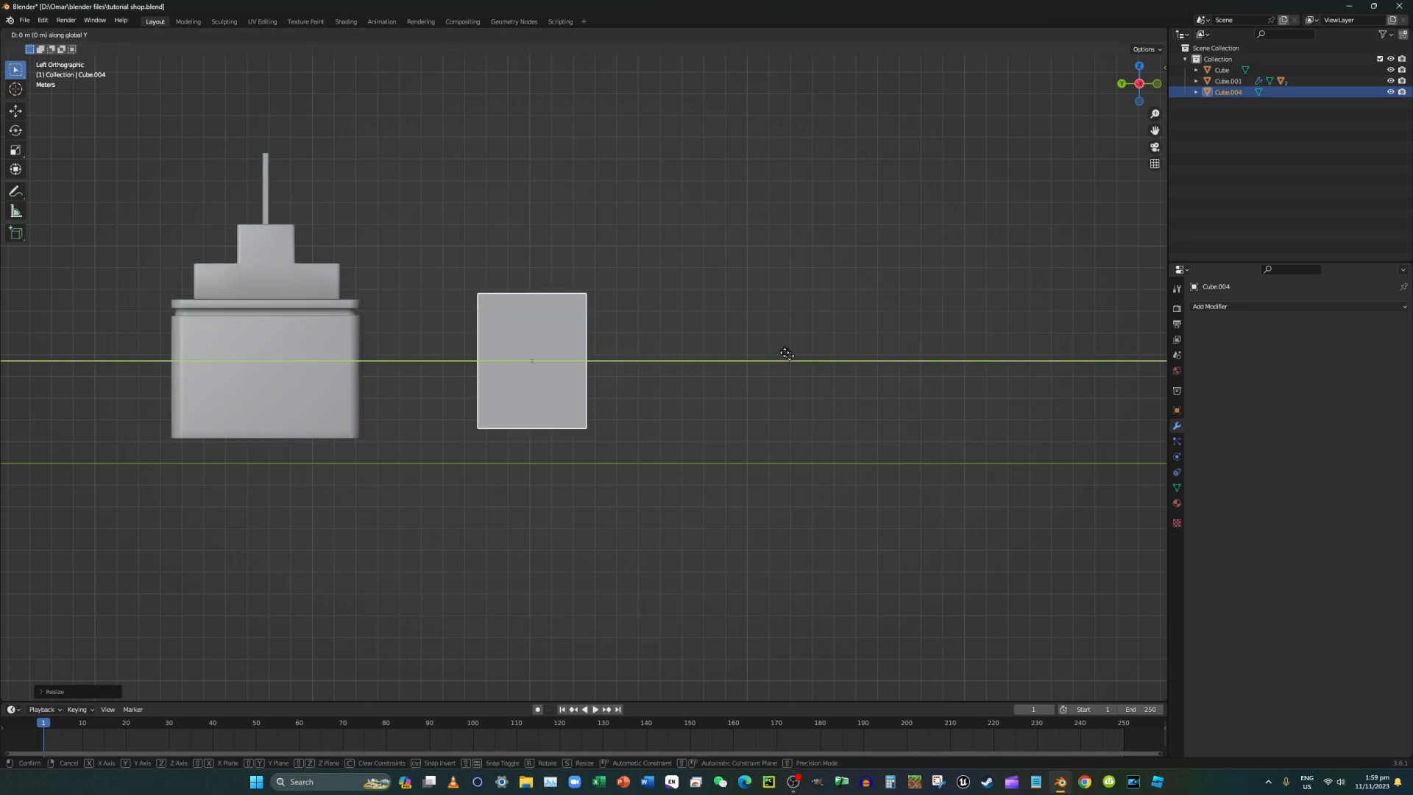
pyautogui.click(791, 363)
pyautogui.hotkey('ctrl', 'z')
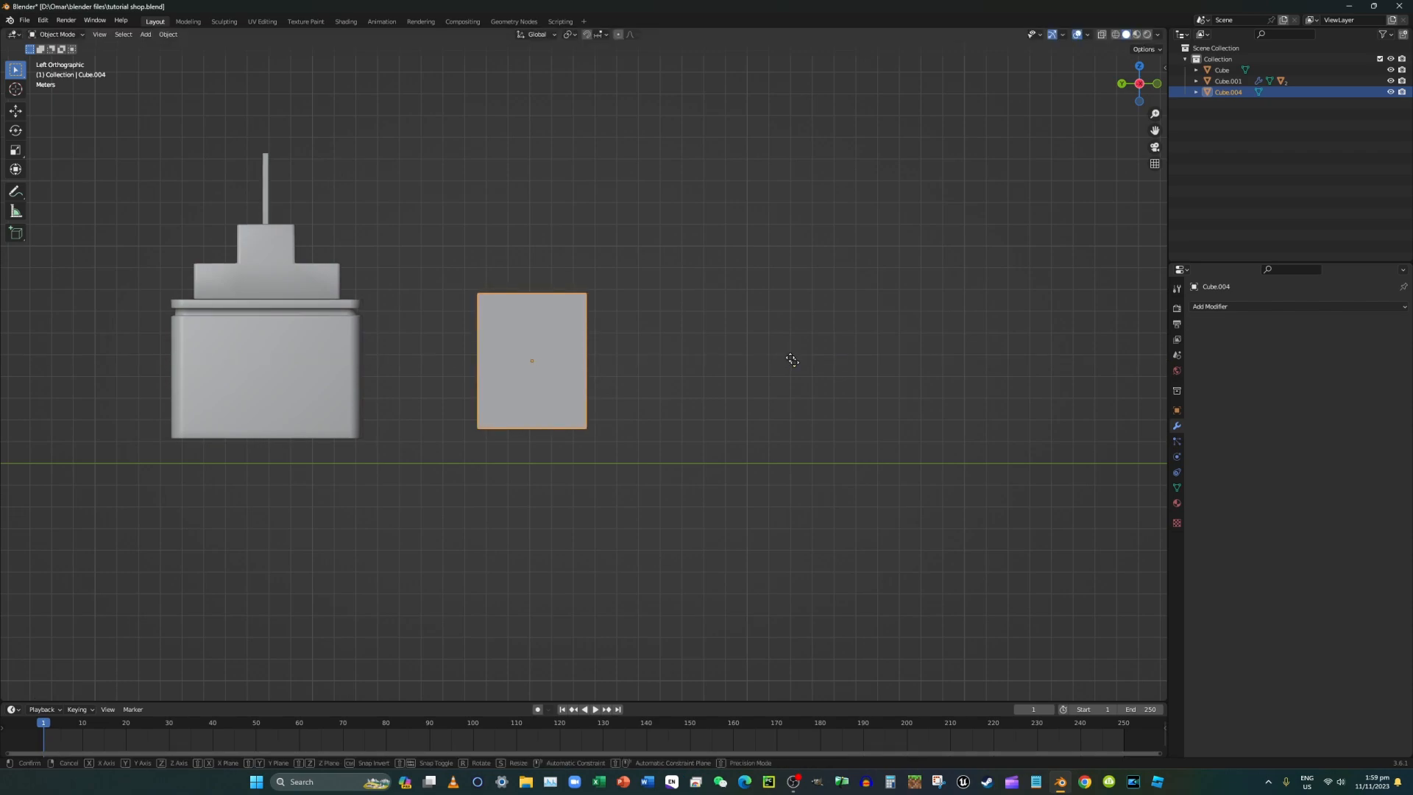
# Lower the box about 0.38 m along Z to the counter's base level and scale it along Y by about 0.96.
pyautogui.press('g')
pyautogui.press('z')
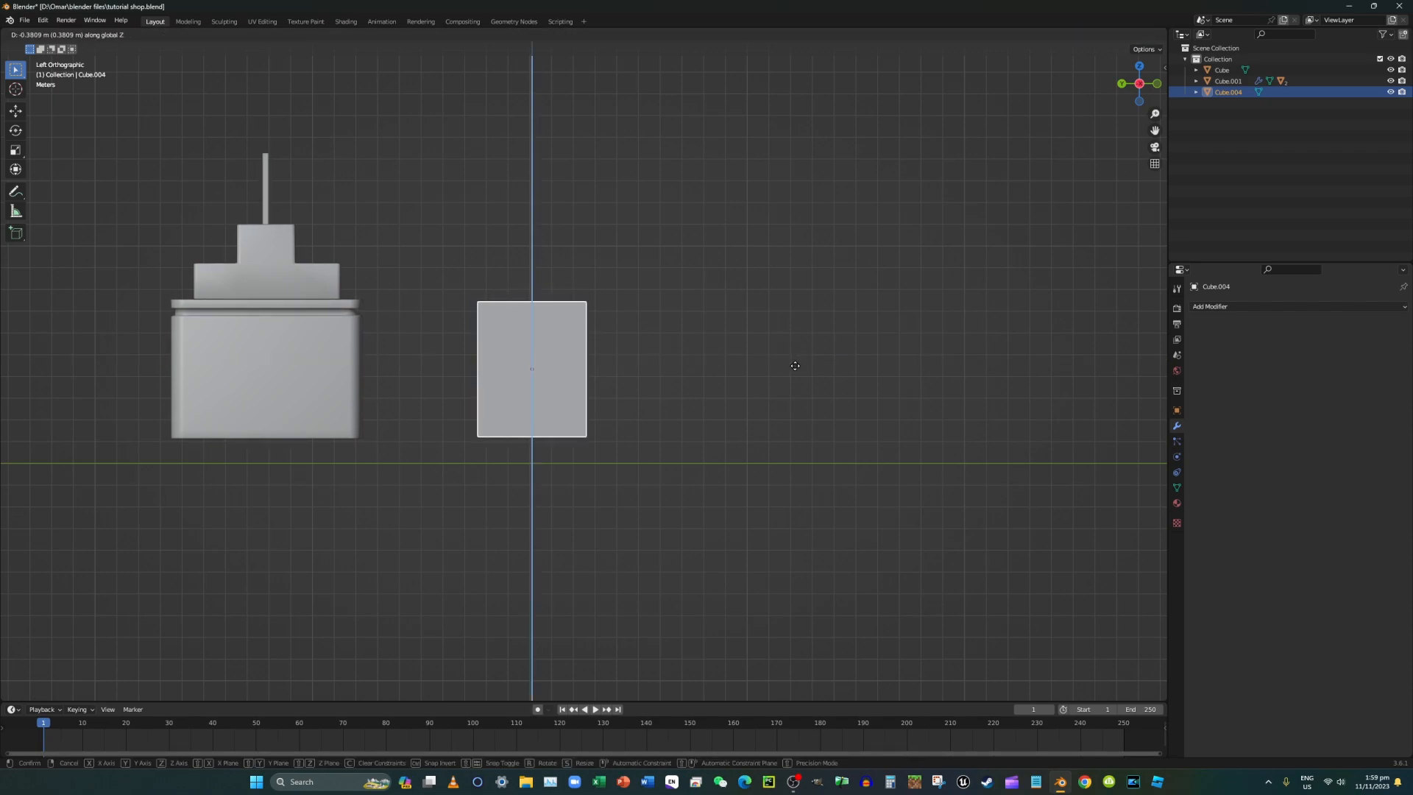
pyautogui.click(795, 366)
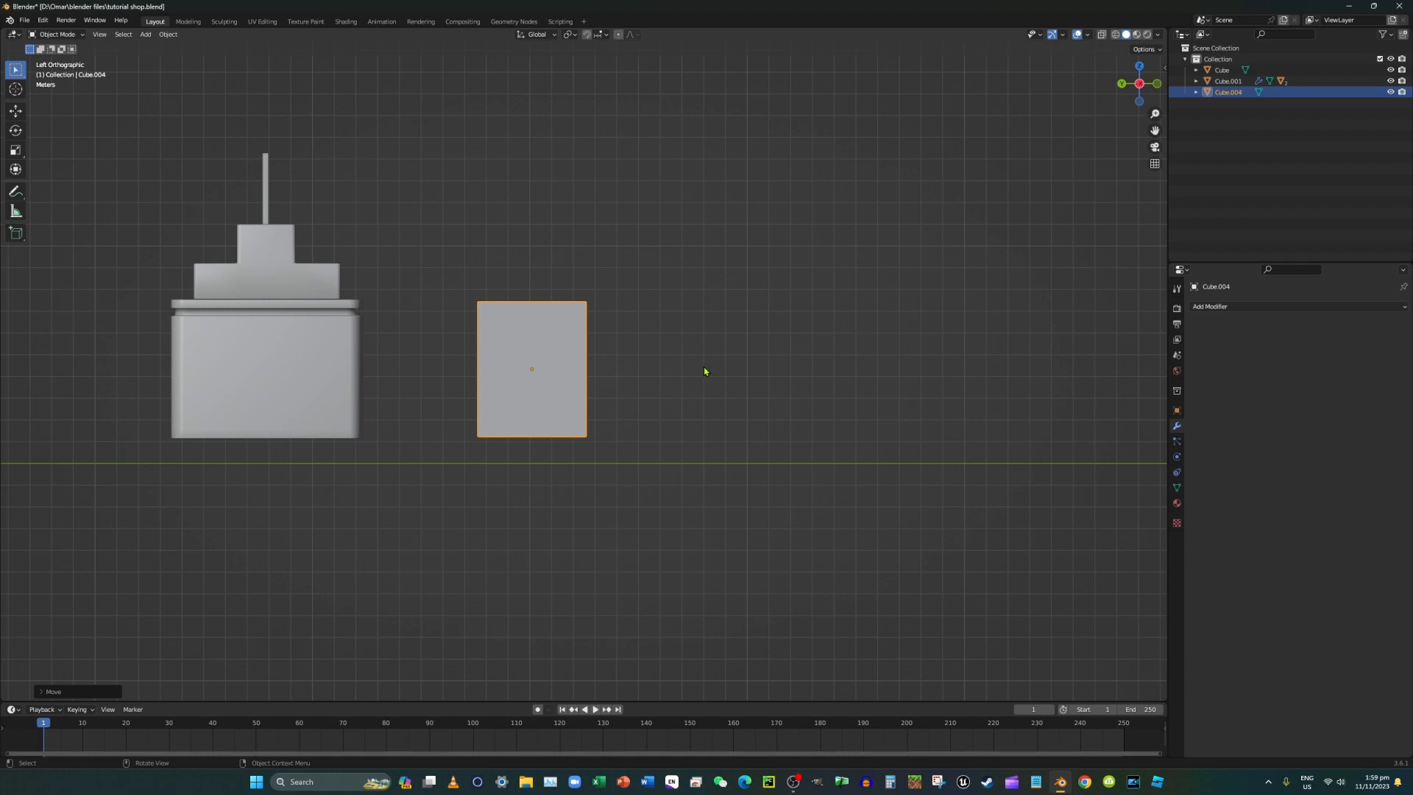
pyautogui.press('s')
pyautogui.press('y')
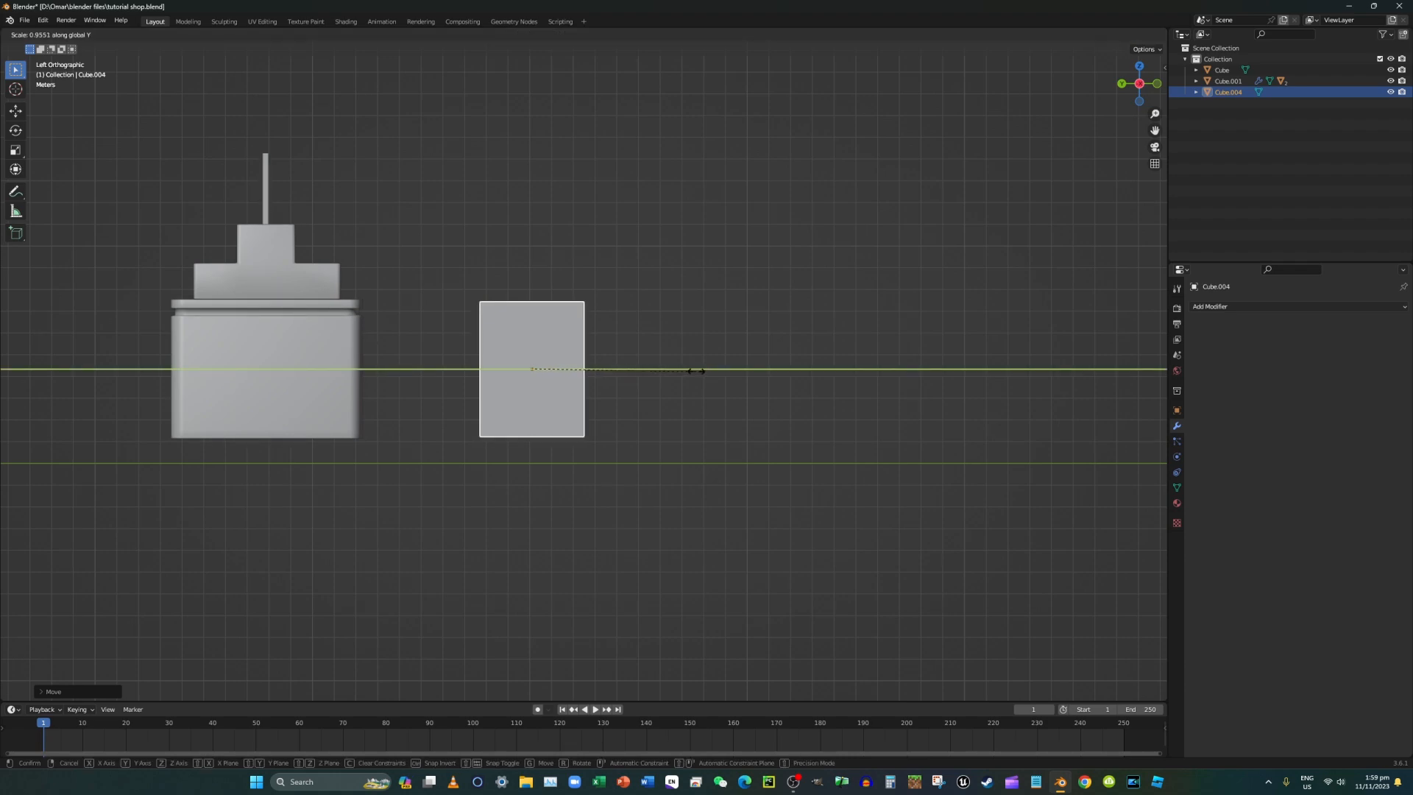
pyautogui.click(697, 371)
# Stretch the box along the X axis into a longer block.
pyautogui.moveTo(626, 358); pyautogui.dragTo(400, 380, button='middle')
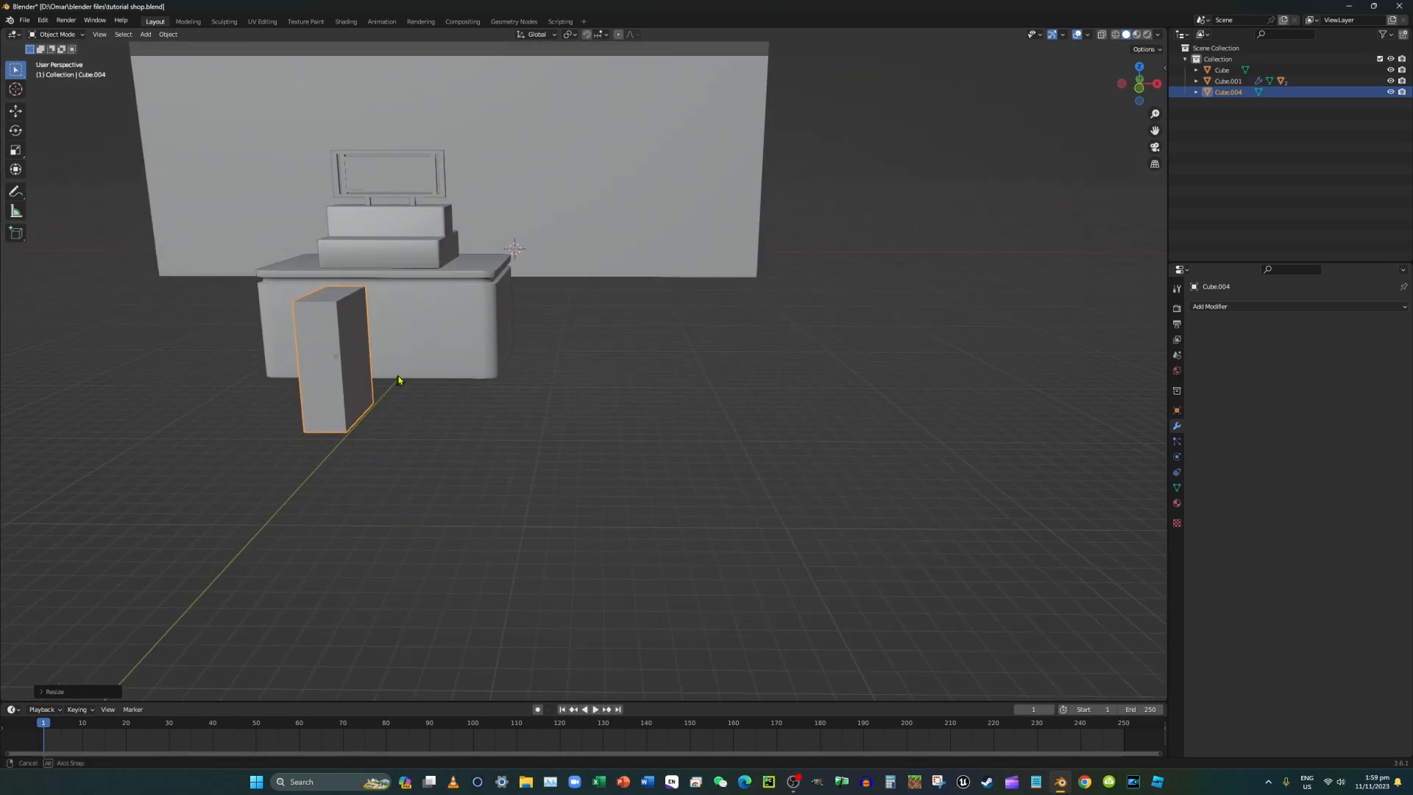
pyautogui.click(1141, 90)
pyautogui.press('s')
pyautogui.press('x')
pyautogui.click(1034, 280)
# Scale the block's height along Z by about 0.9 and shift the block along Y.
pyautogui.moveTo(1034, 280); pyautogui.dragTo(1041, 309, button='middle')
pyautogui.press('s')
pyautogui.press('y')
pyautogui.press('z')
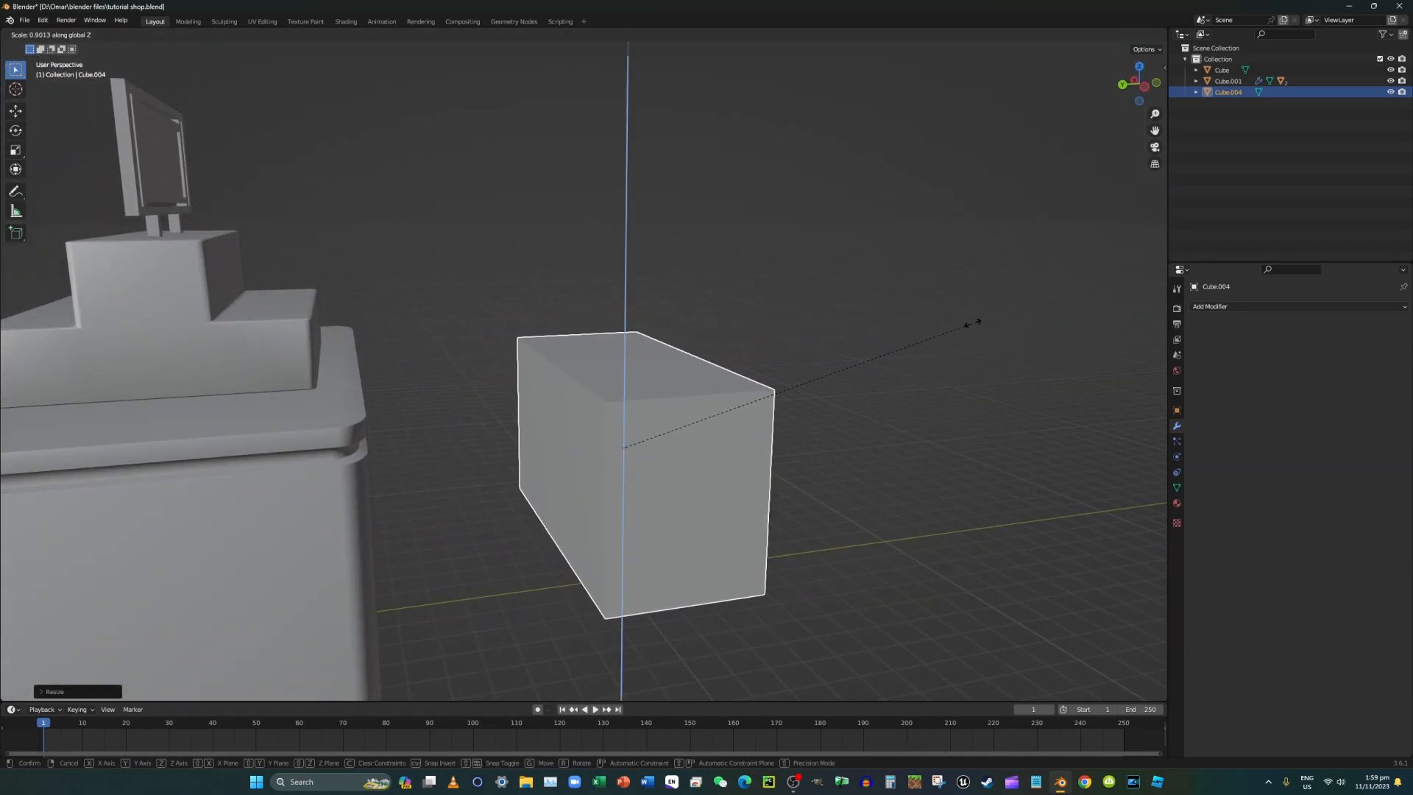
pyautogui.click(987, 315)
pyautogui.moveTo(987, 315)
pyautogui.mouseDown(button='middle')
pyautogui.moveTo(1018, 315)
pyautogui.moveTo(983, 321)
pyautogui.mouseUp(button='middle')
pyautogui.press('g')
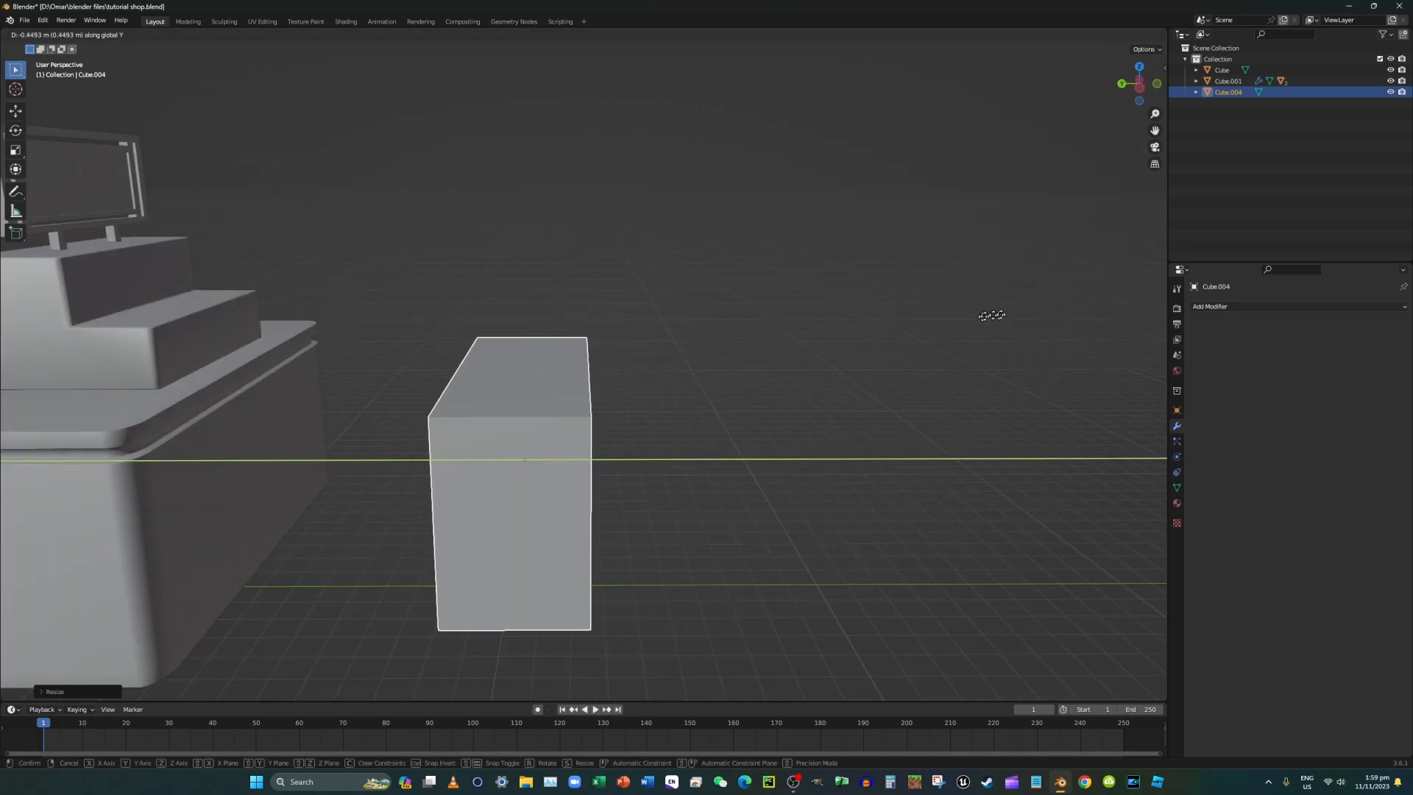
pyautogui.click(53, 304)
# Enter Edit Mode on the block and add a vertical loop cut close to its near end face.
pyautogui.click(81, 35)
pyautogui.click(55, 60)
pyautogui.moveTo(436, 179); pyautogui.dragTo(368, 188, button='middle')
pyautogui.hotkey('ctrl', 'r')
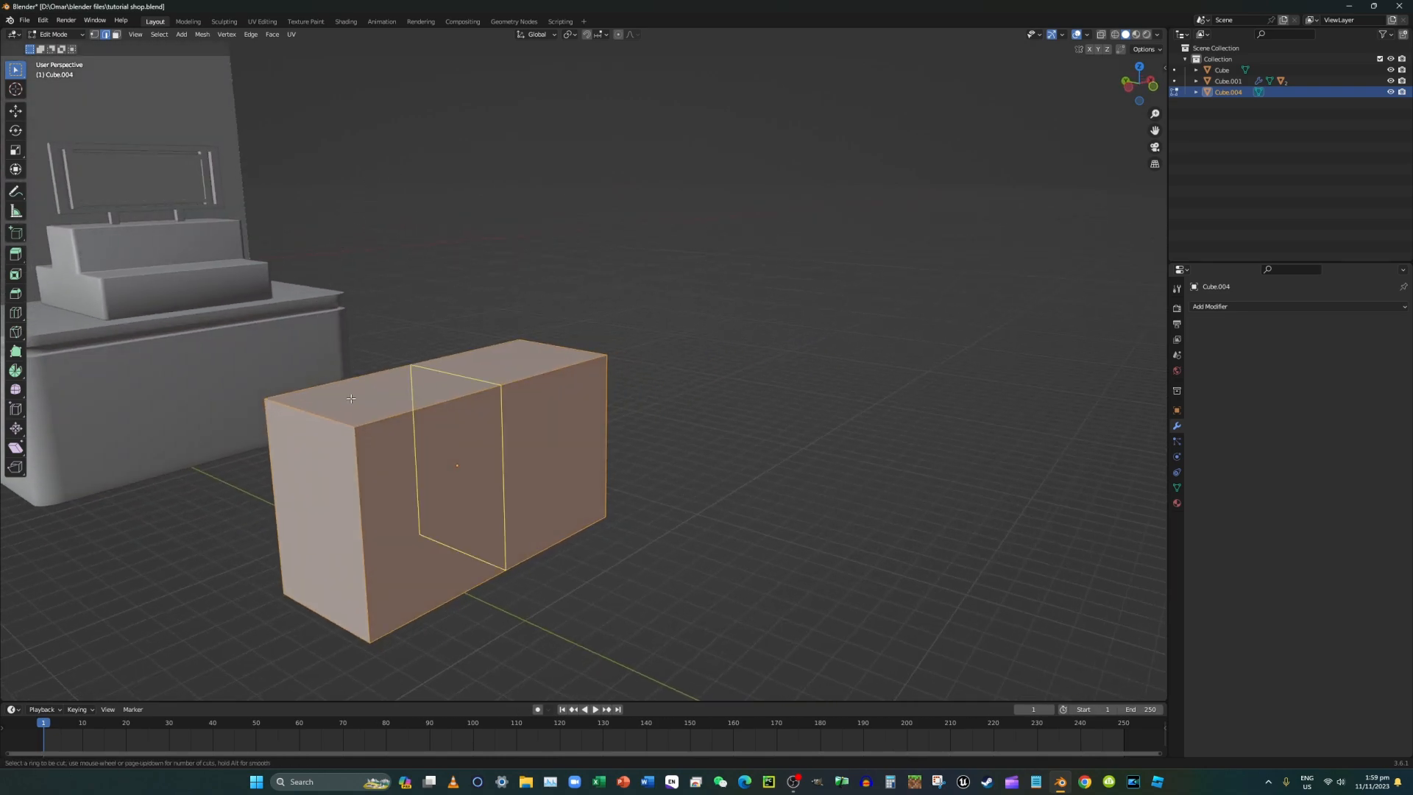
pyautogui.click(351, 398)
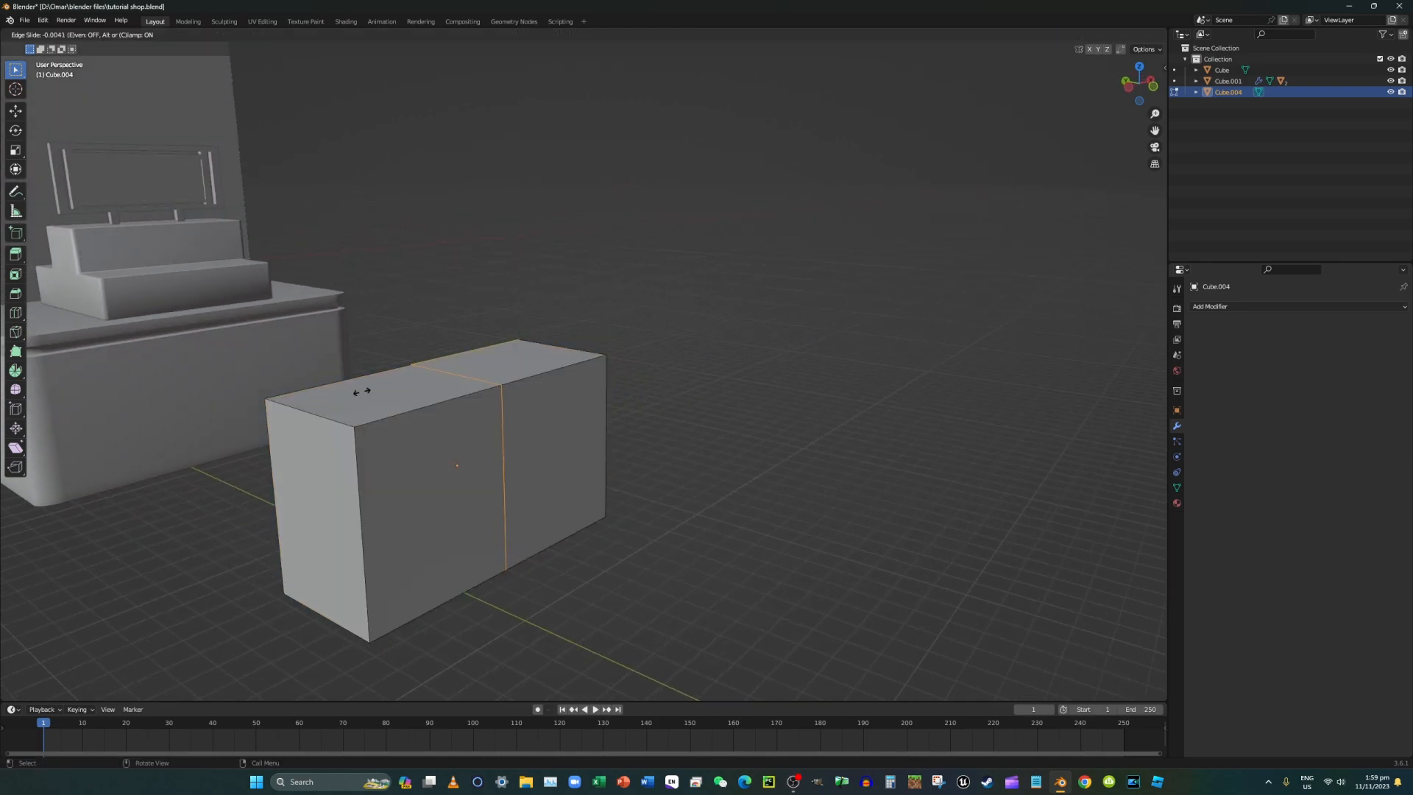
pyautogui.click(237, 404)
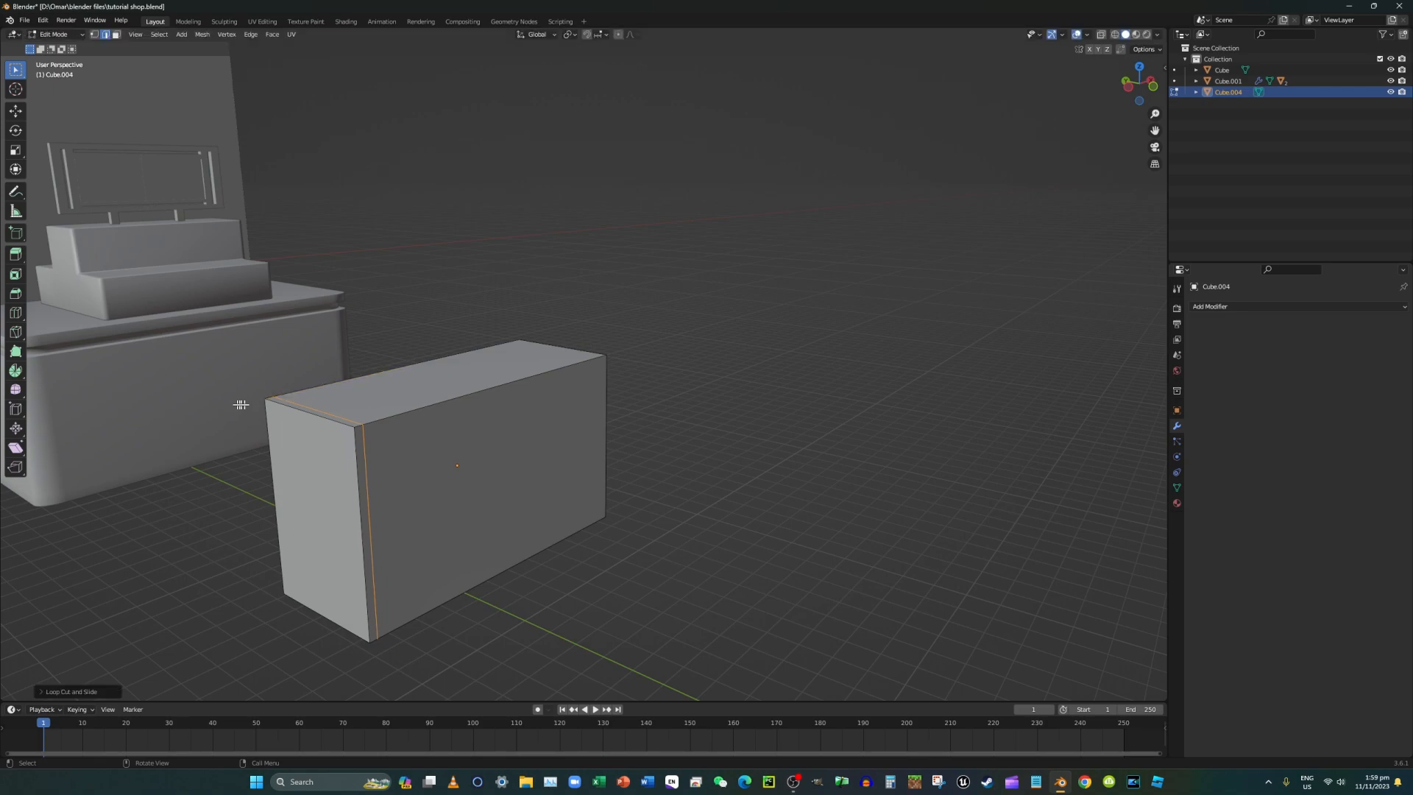
# Add a second vertical loop cut across the block, slid from the middle toward the near end.
pyautogui.hotkey('ctrl', 'r')
pyautogui.click(381, 380)
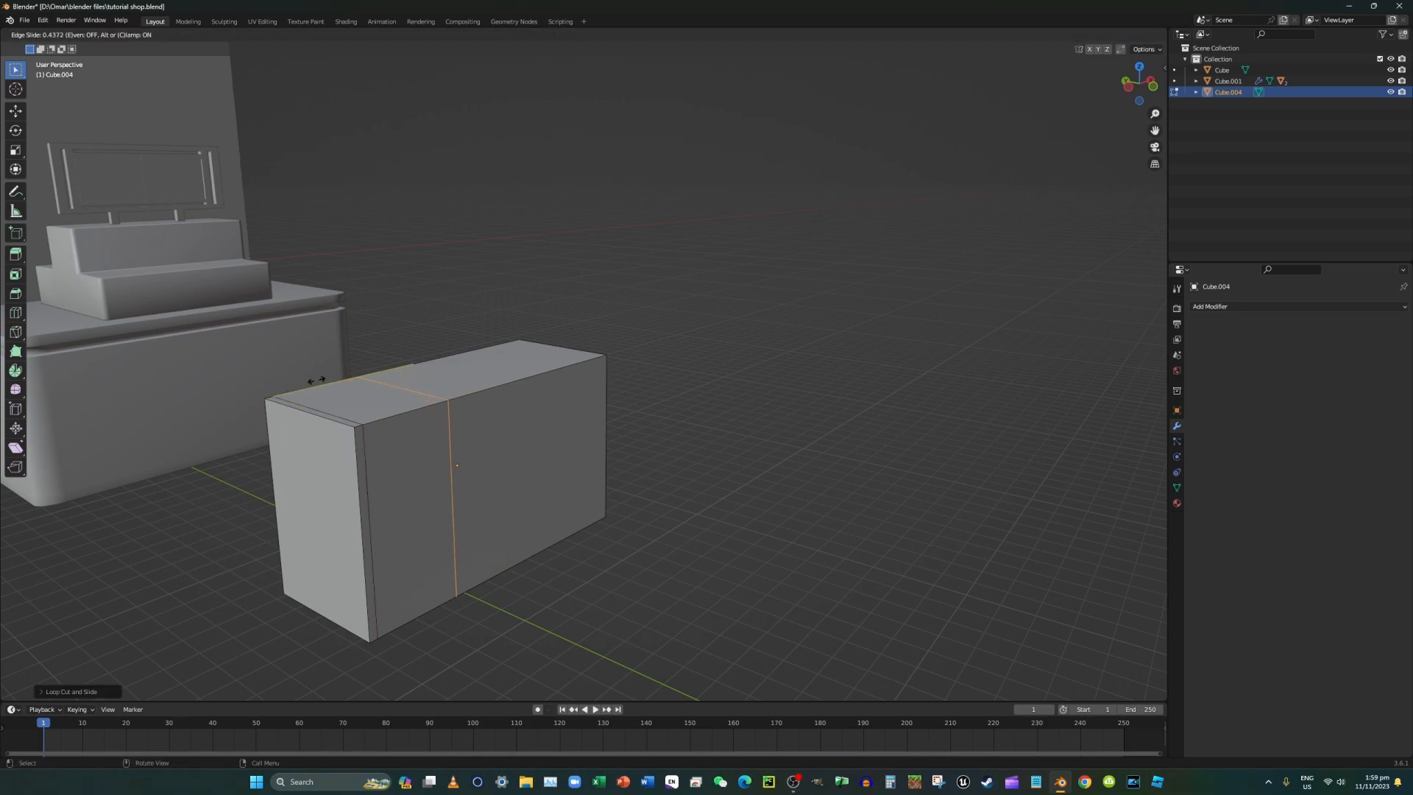
pyautogui.click(327, 378)
# Add a third vertical loop cut right beside the second one, leaving a thin vertical strip between them.
pyautogui.hotkey('ctrl', 'r')
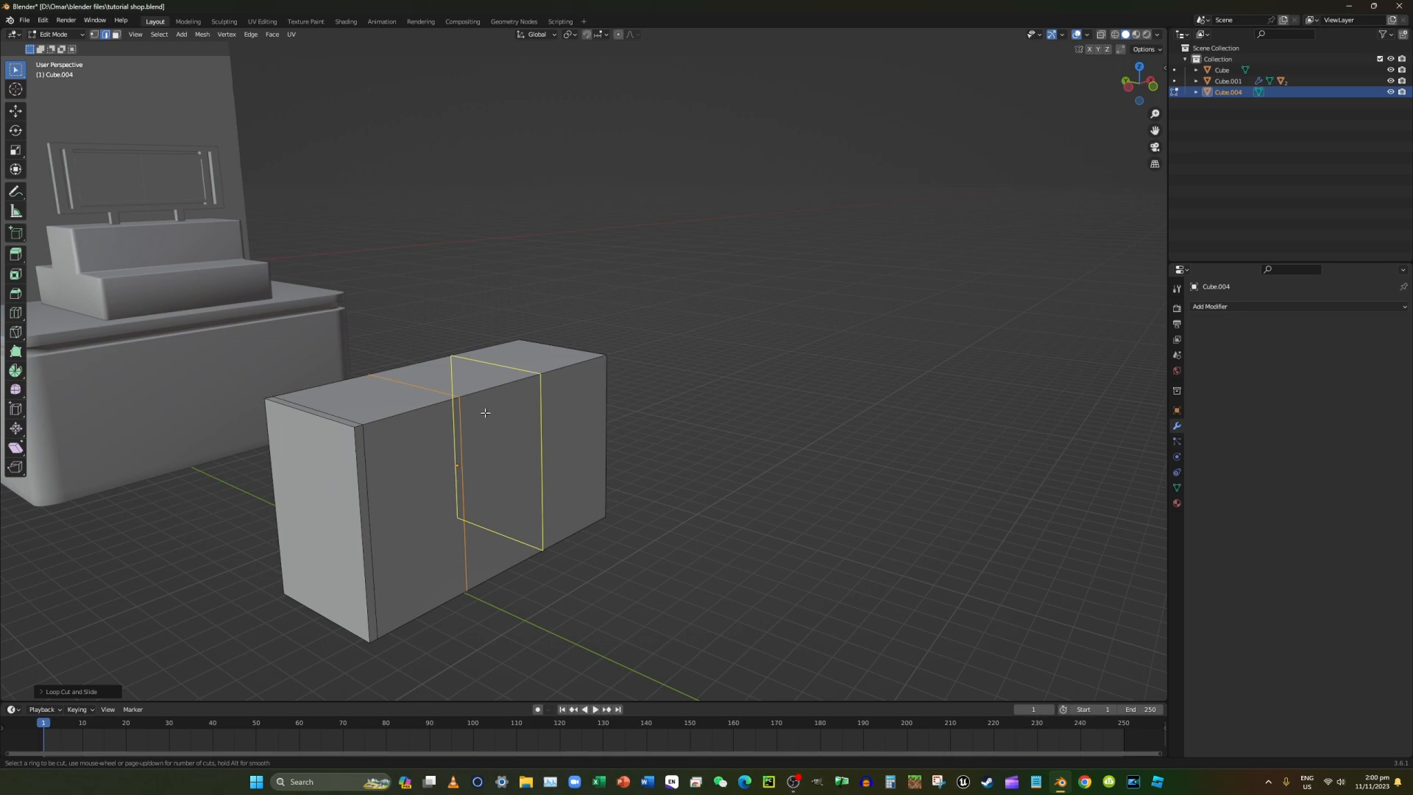
pyautogui.click(413, 361)
pyautogui.click(338, 363)
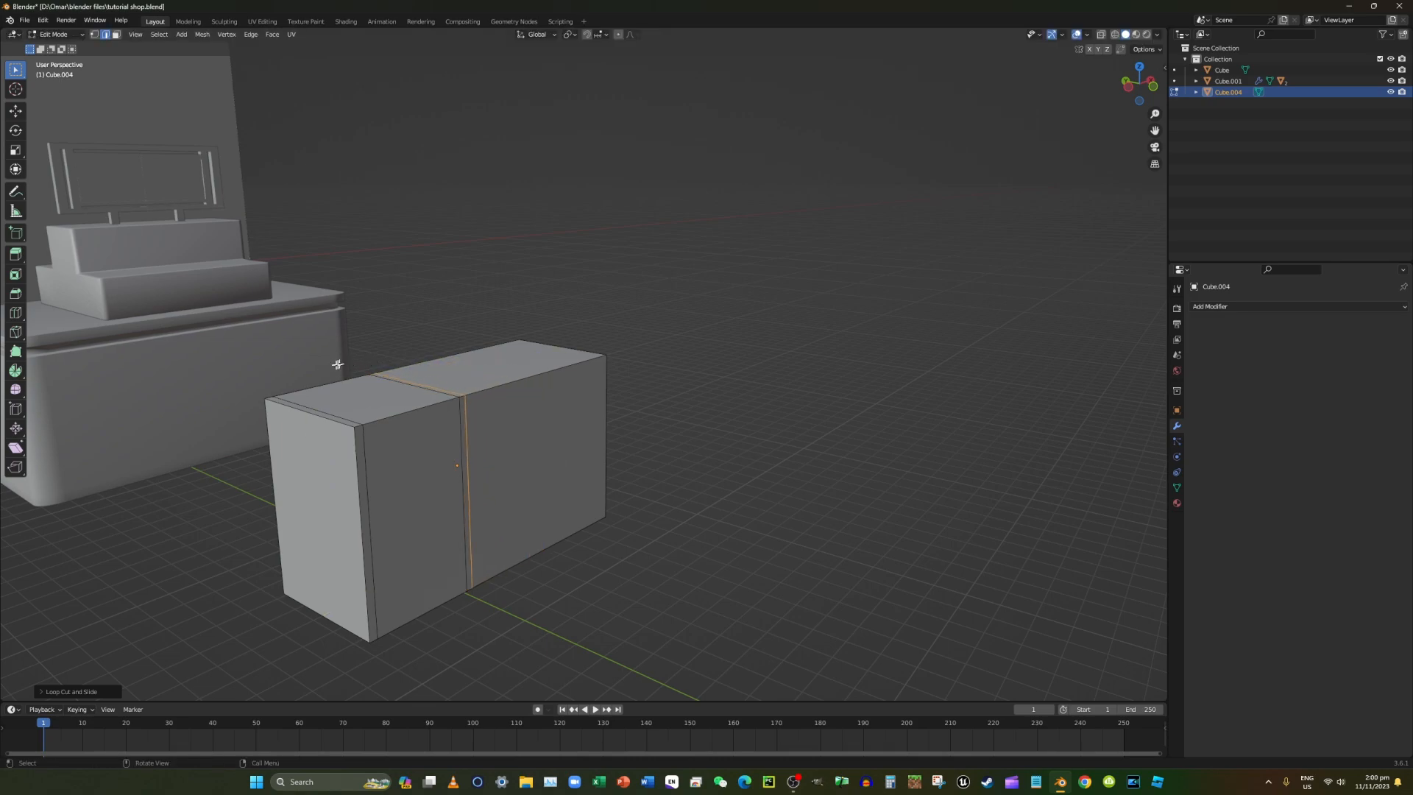
# Add two closely spaced horizontal loop cuts around the block, about a third of its height below the top.
pyautogui.moveTo(301, 370); pyautogui.dragTo(277, 370, button='middle')
pyautogui.hotkey('ctrl', 'r')
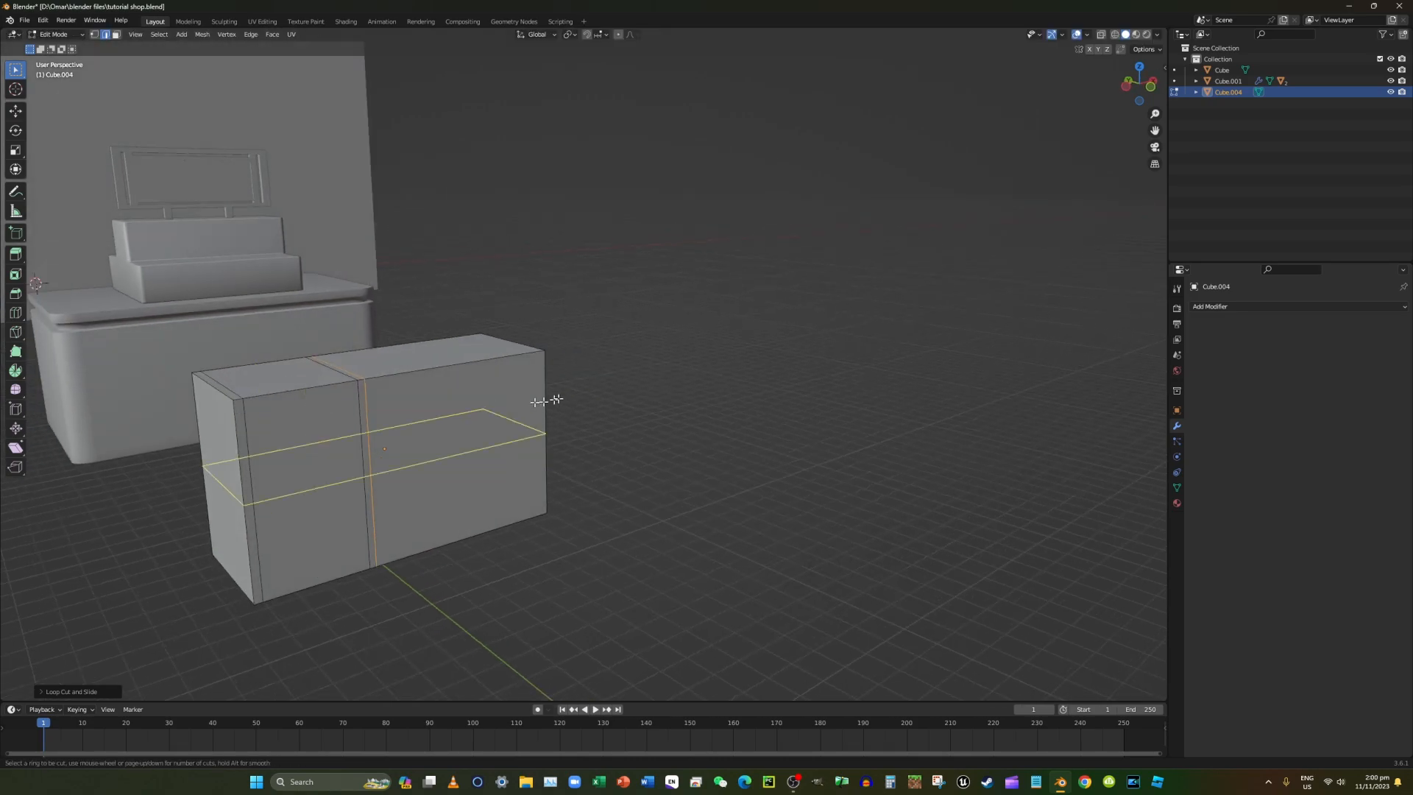
pyautogui.click(556, 400)
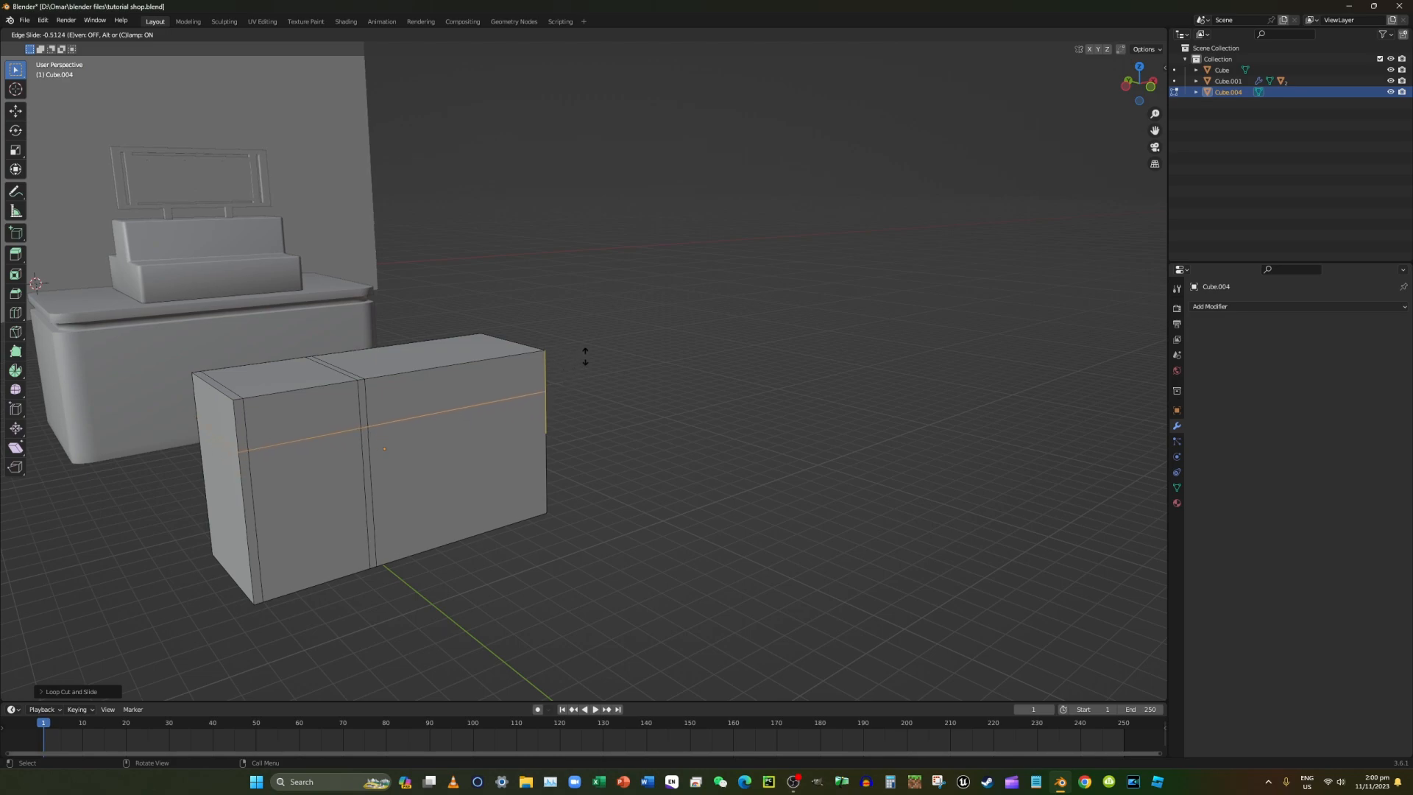
pyautogui.click(593, 377)
pyautogui.hotkey('ctrl', 'r')
pyautogui.click(558, 417)
pyautogui.click(563, 363)
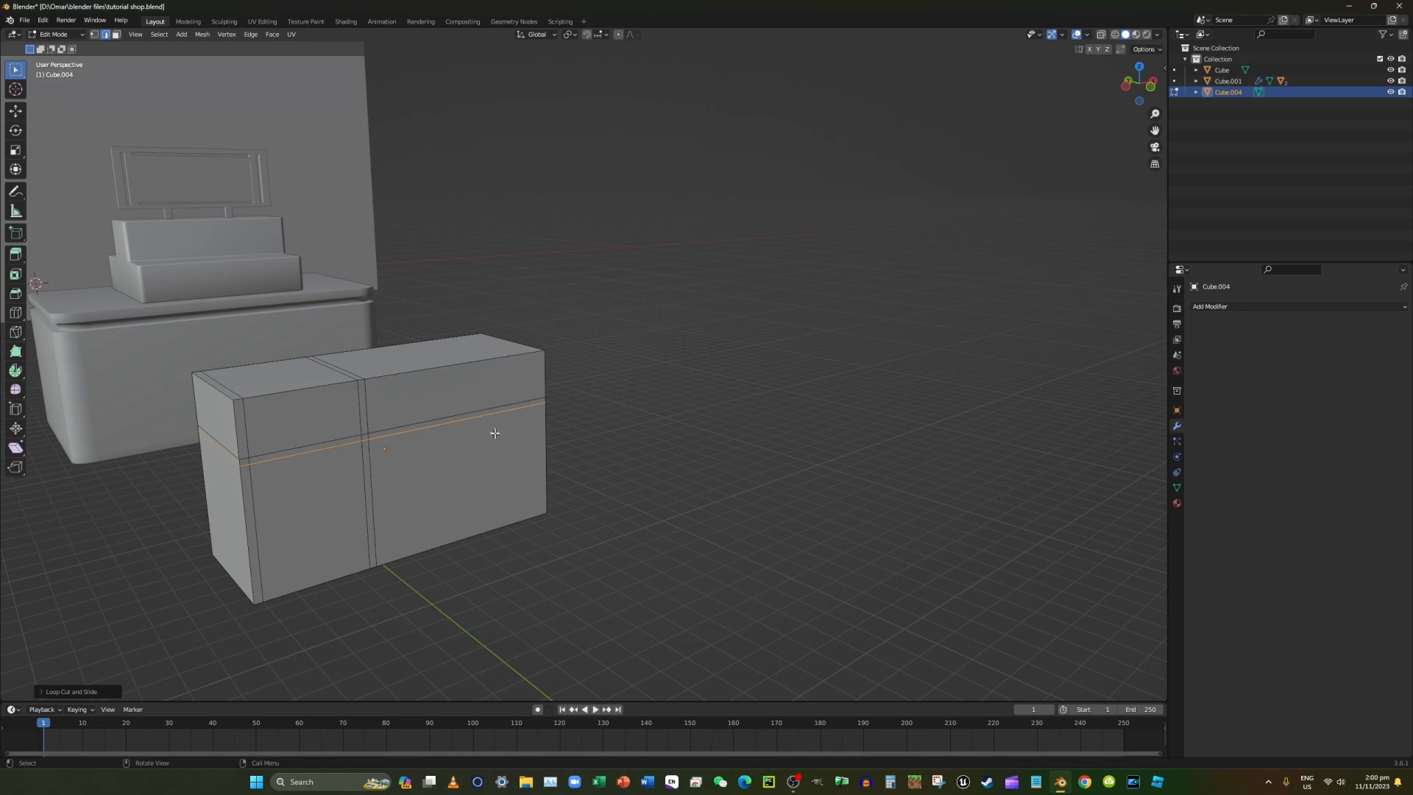
# Add a vertical loop cut close to the far end of the block, matching the thin strip at the near end.
pyautogui.hotkey('ctrl', 'r')
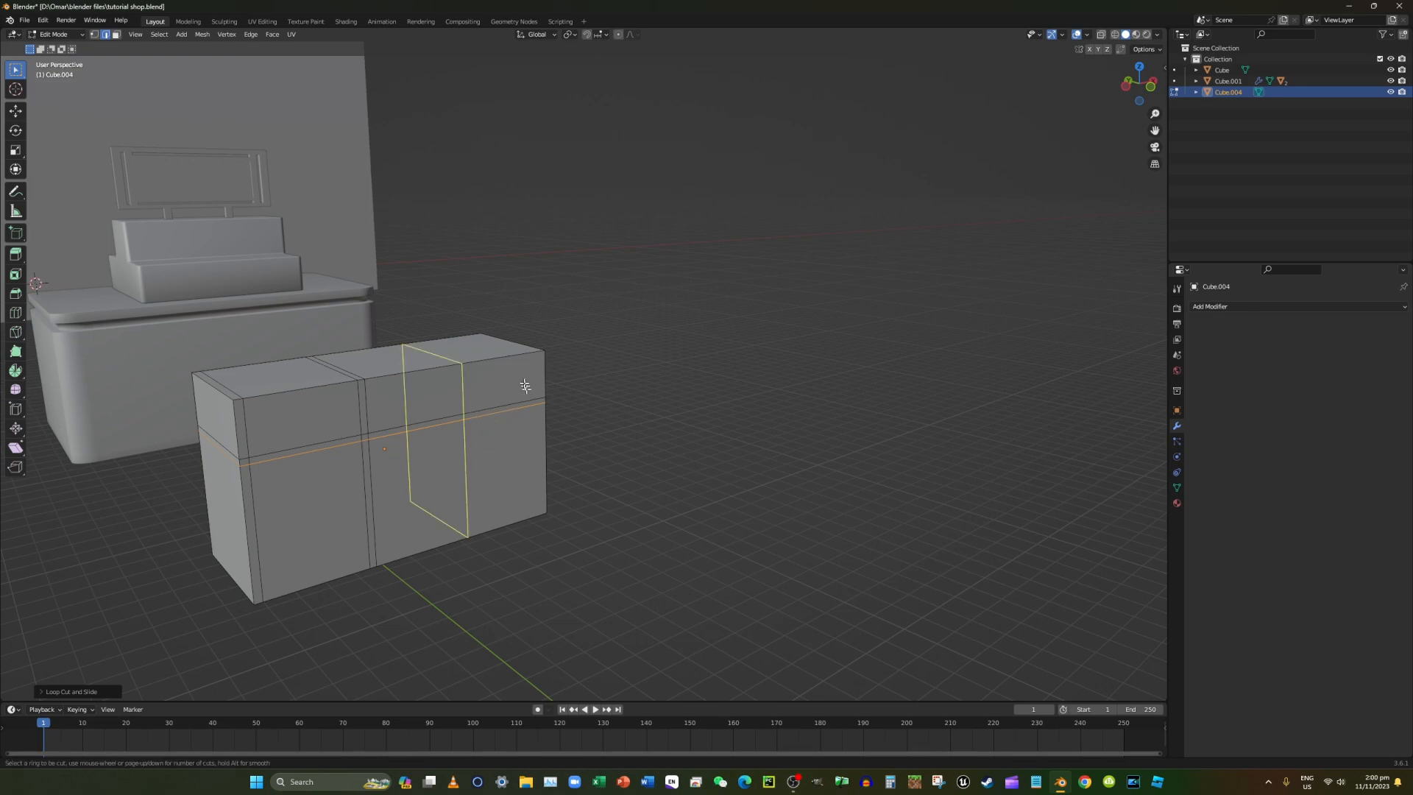
pyautogui.click(515, 384)
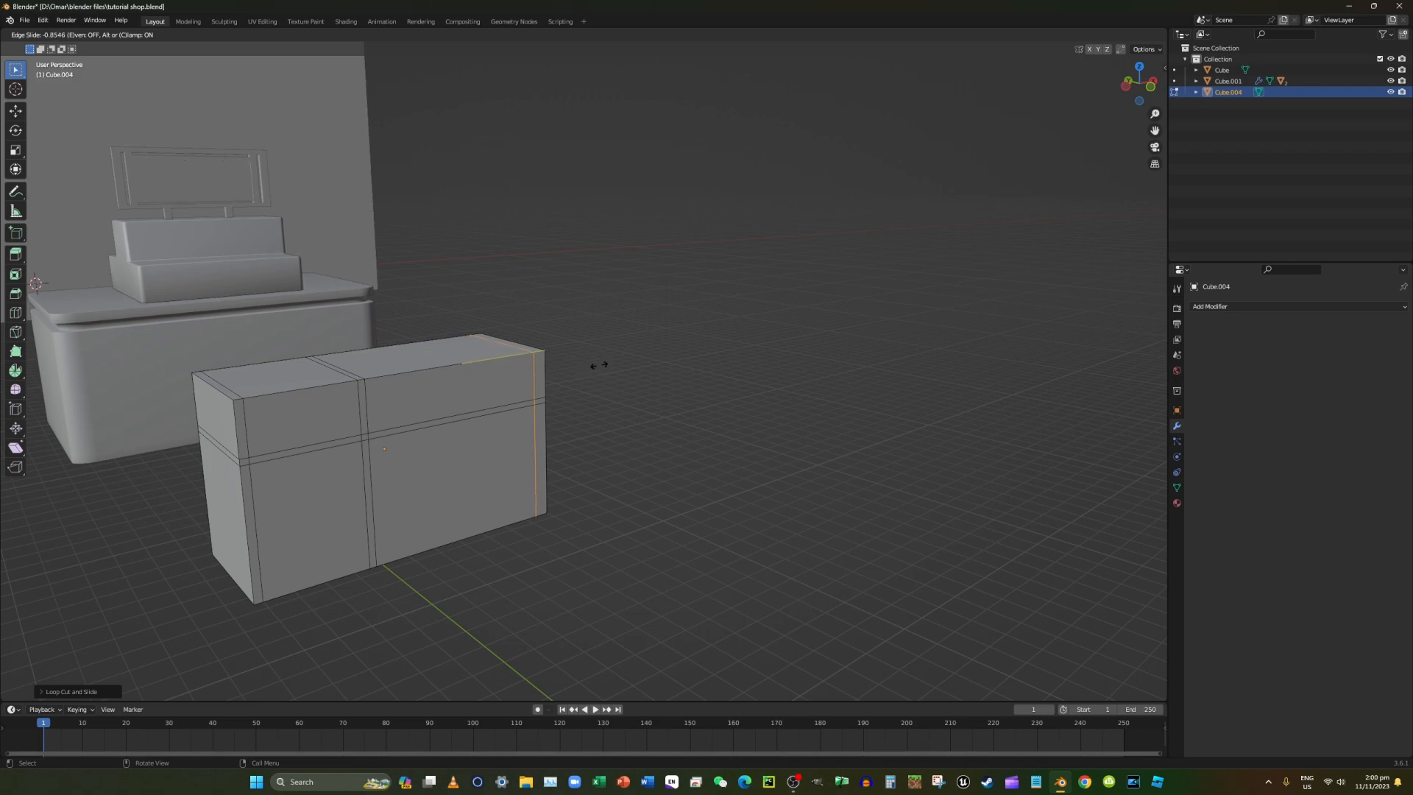
pyautogui.click(600, 365)
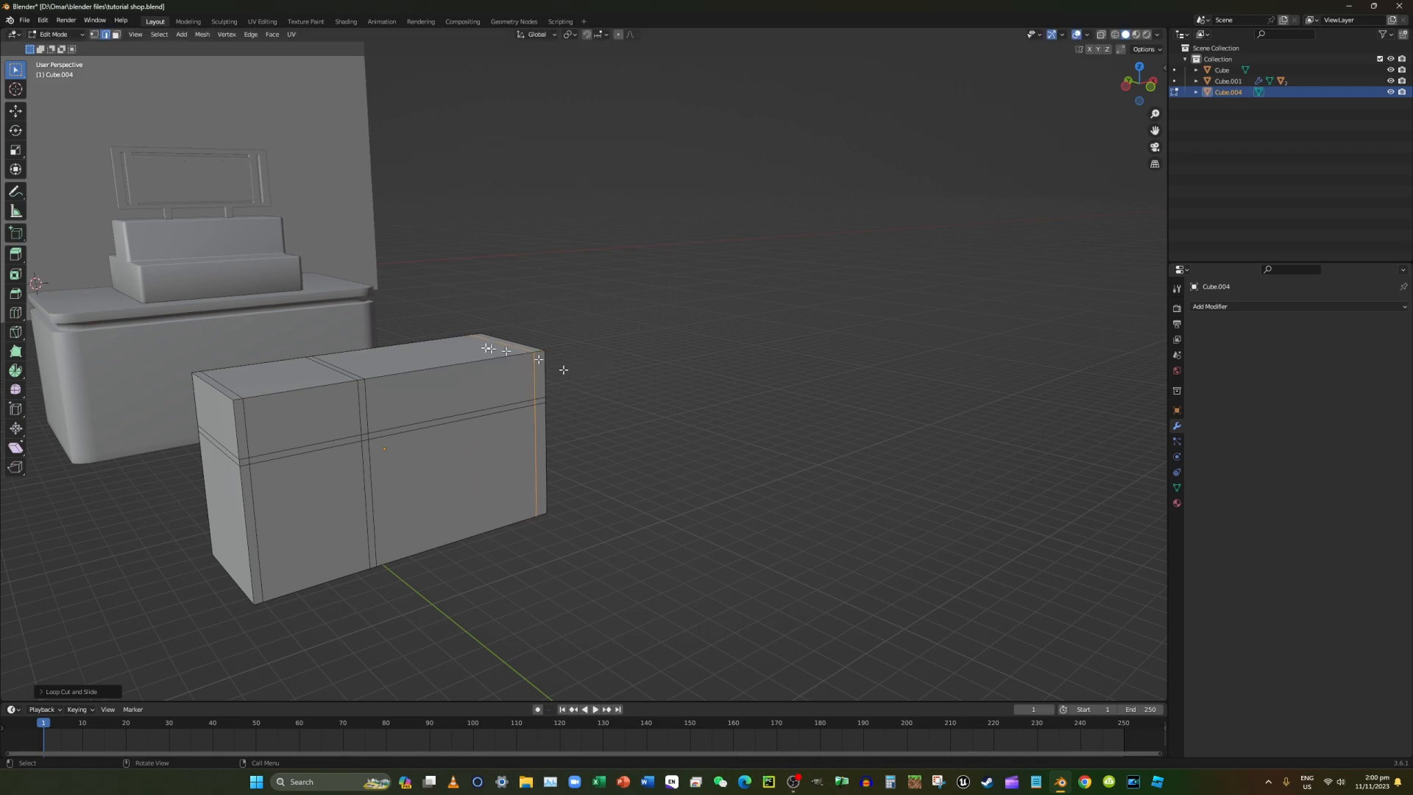
# Delete the large lower front face and its matching back face to open a knee space through the block.
pyautogui.click(116, 35)
pyautogui.click(471, 471)
pyautogui.moveTo(471, 471); pyautogui.dragTo(658, 367, button='middle')
pyautogui.moveTo(784, 362); pyautogui.dragTo(681, 397, button='middle')
pyautogui.press('x')
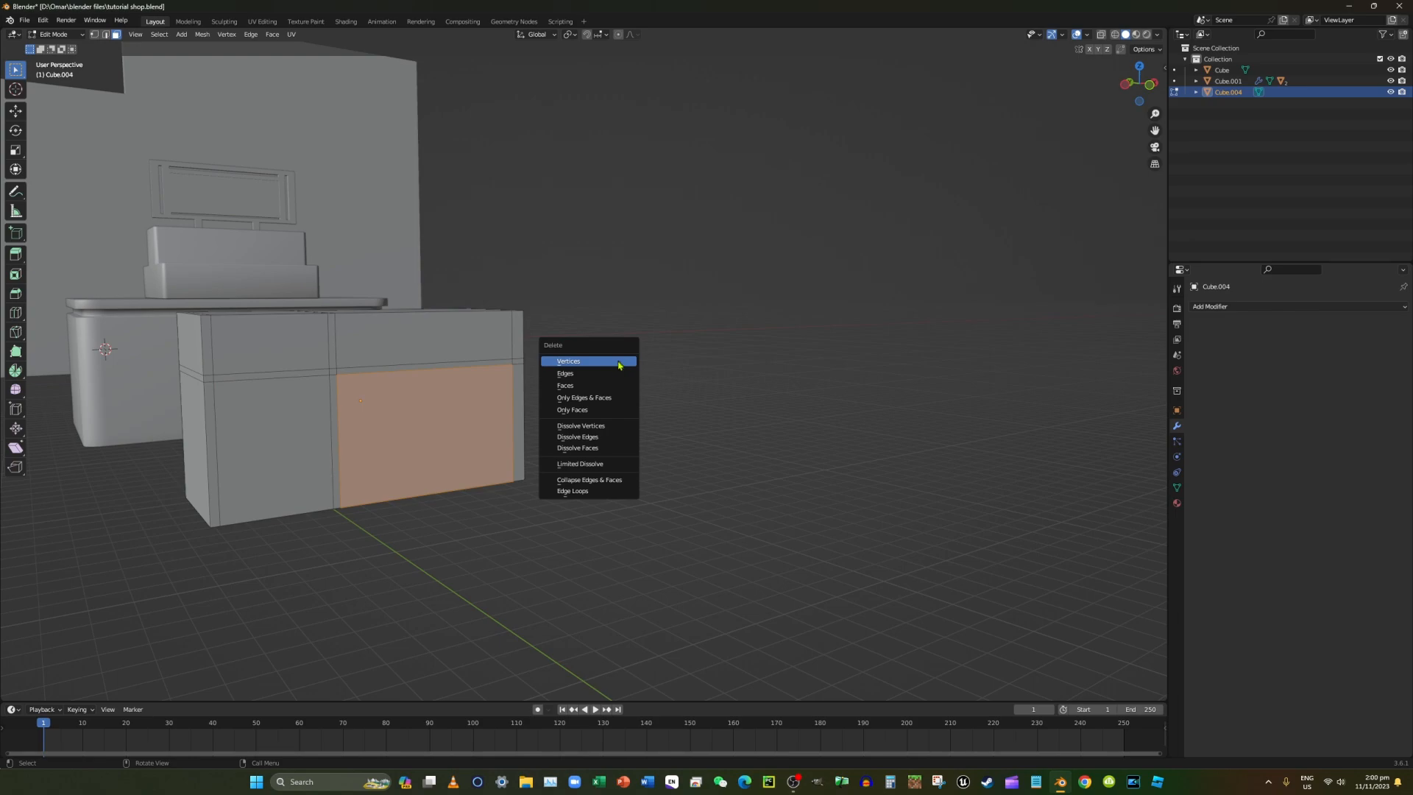
pyautogui.click(586, 385)
# Fill the pedestal's open inner side and the underside of the desktop with faces between their front and back edges.
pyautogui.moveTo(543, 369); pyautogui.dragTo(528, 333, button='middle')
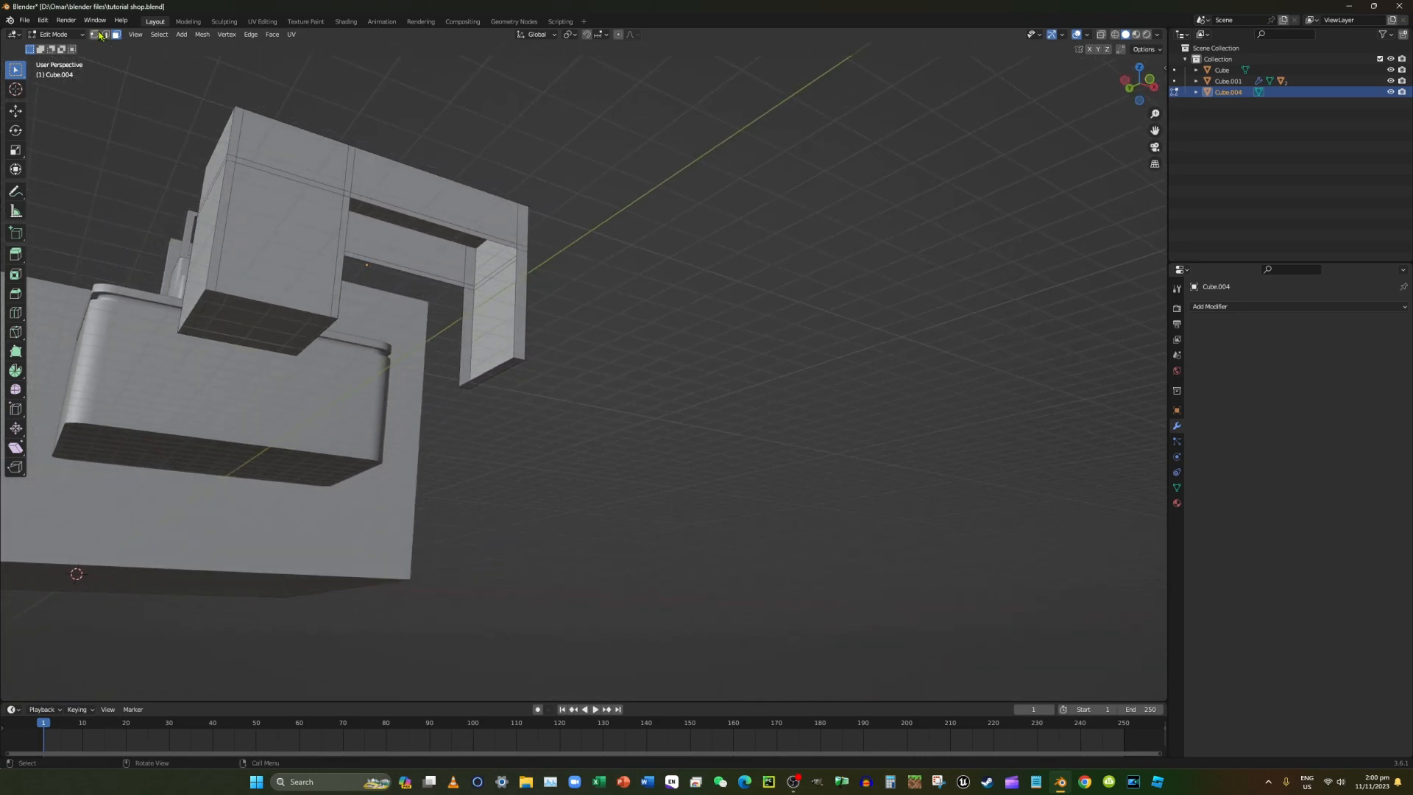
pyautogui.moveTo(256, 100); pyautogui.dragTo(268, 195, button='middle')
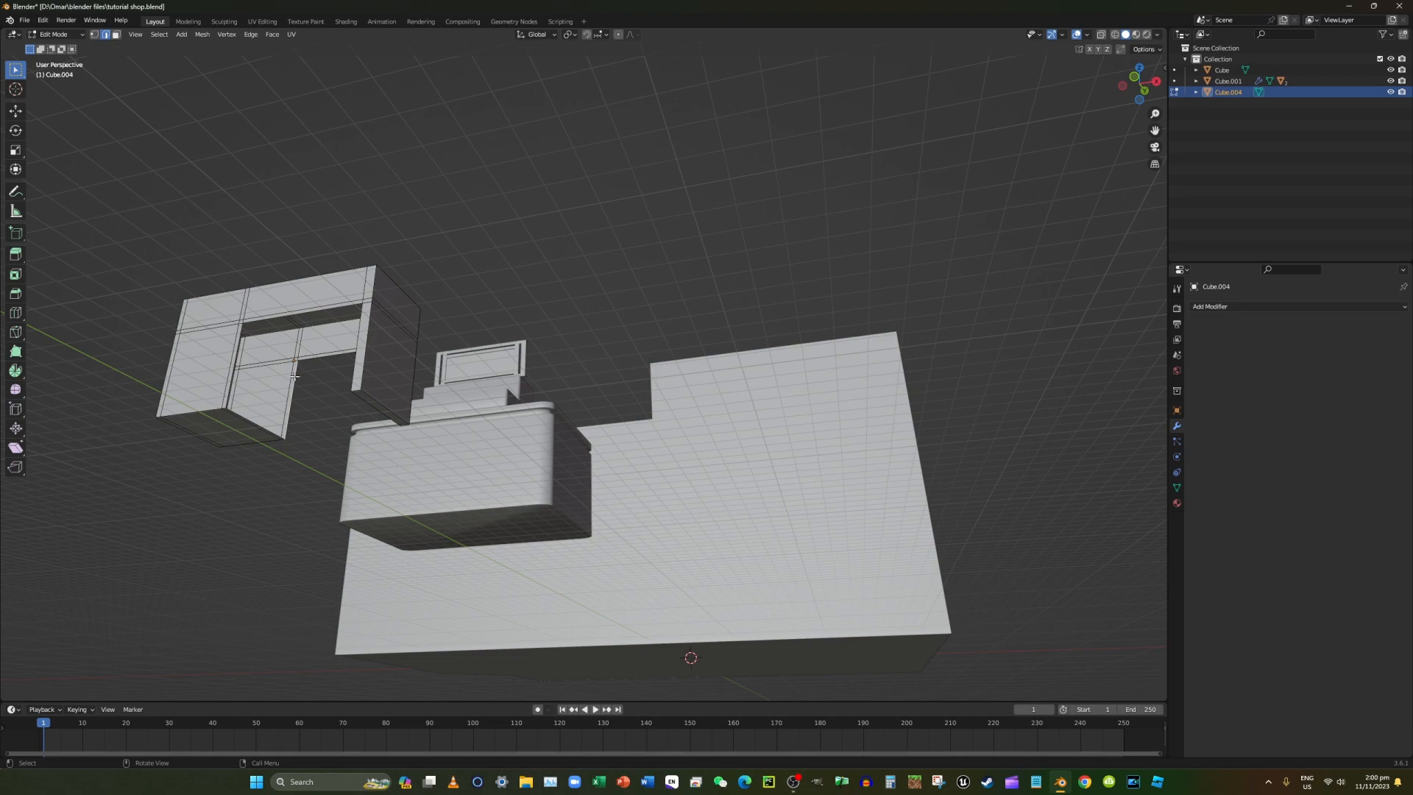
pyautogui.moveTo(235, 353); pyautogui.dragTo(318, 280, button='middle')
pyautogui.press('f')
pyautogui.click(337, 220)
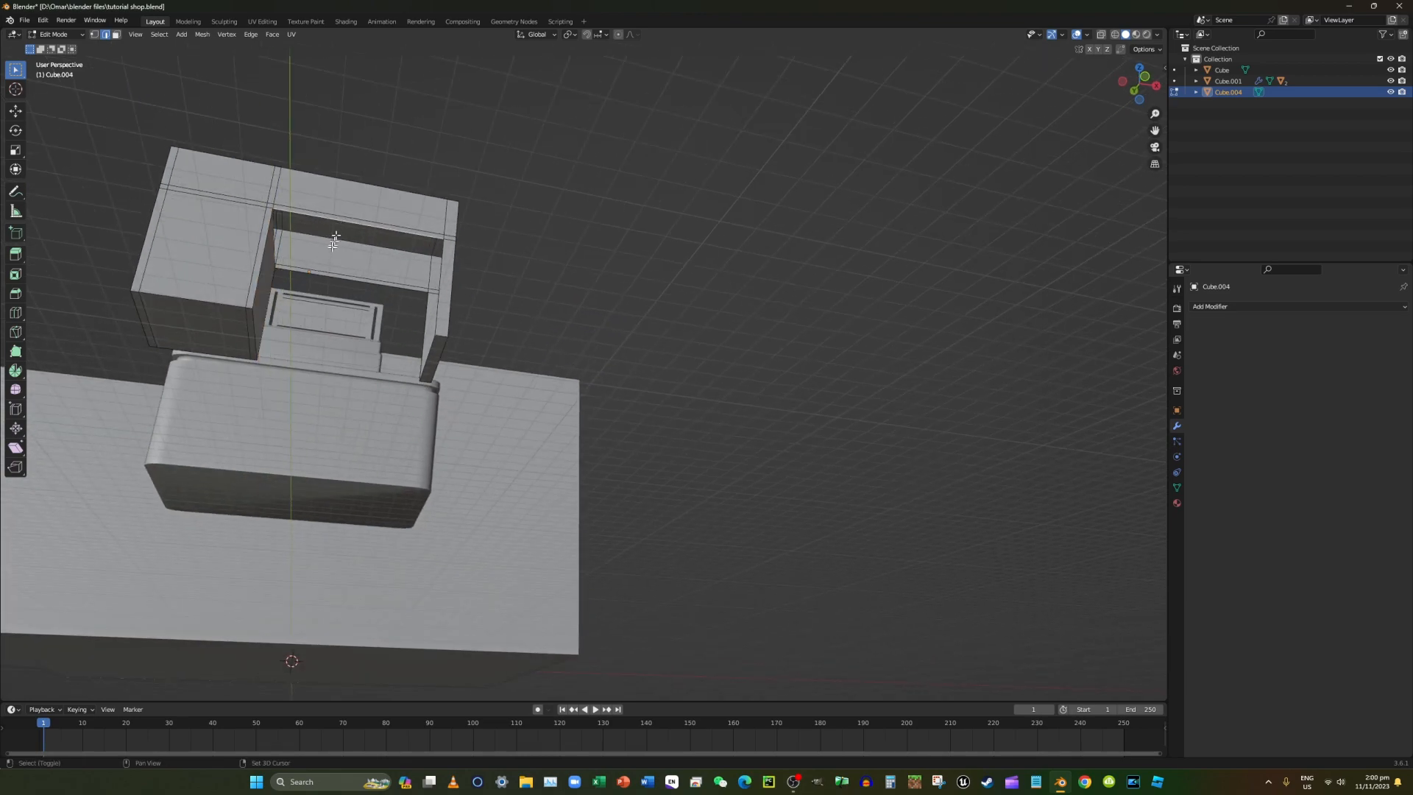
pyautogui.keyDown('shift'); pyautogui.click(315, 275); pyautogui.keyUp('shift')
pyautogui.press('f')
# Fill the open inner side of the far desk leg with a face between its front and back vertical edges.
pyautogui.moveTo(315, 274); pyautogui.dragTo(498, 355, button='middle')
pyautogui.hotkey('alt', 'a')
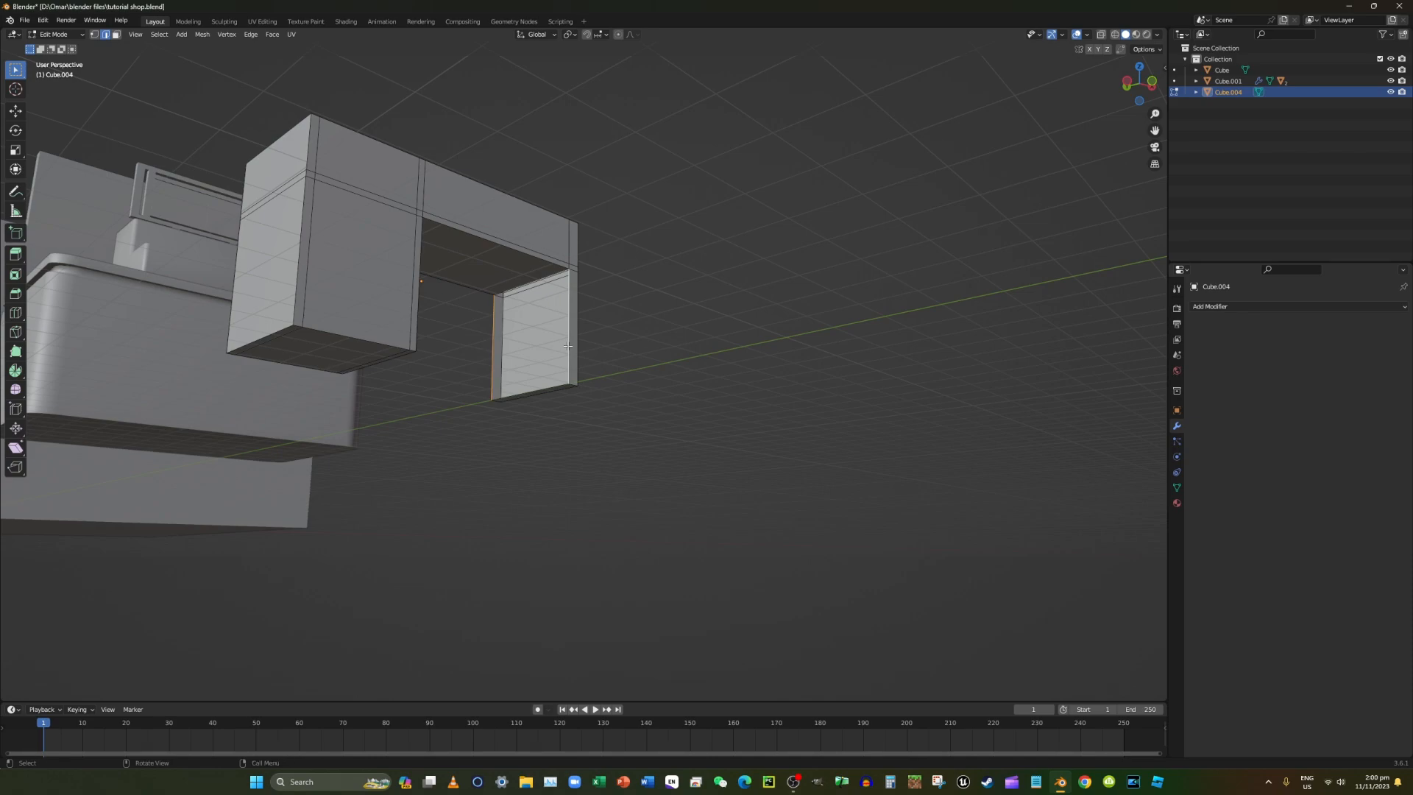
pyautogui.press('f')
pyautogui.moveTo(599, 347); pyautogui.dragTo(607, 391, button='middle')
pyautogui.click(628, 379)
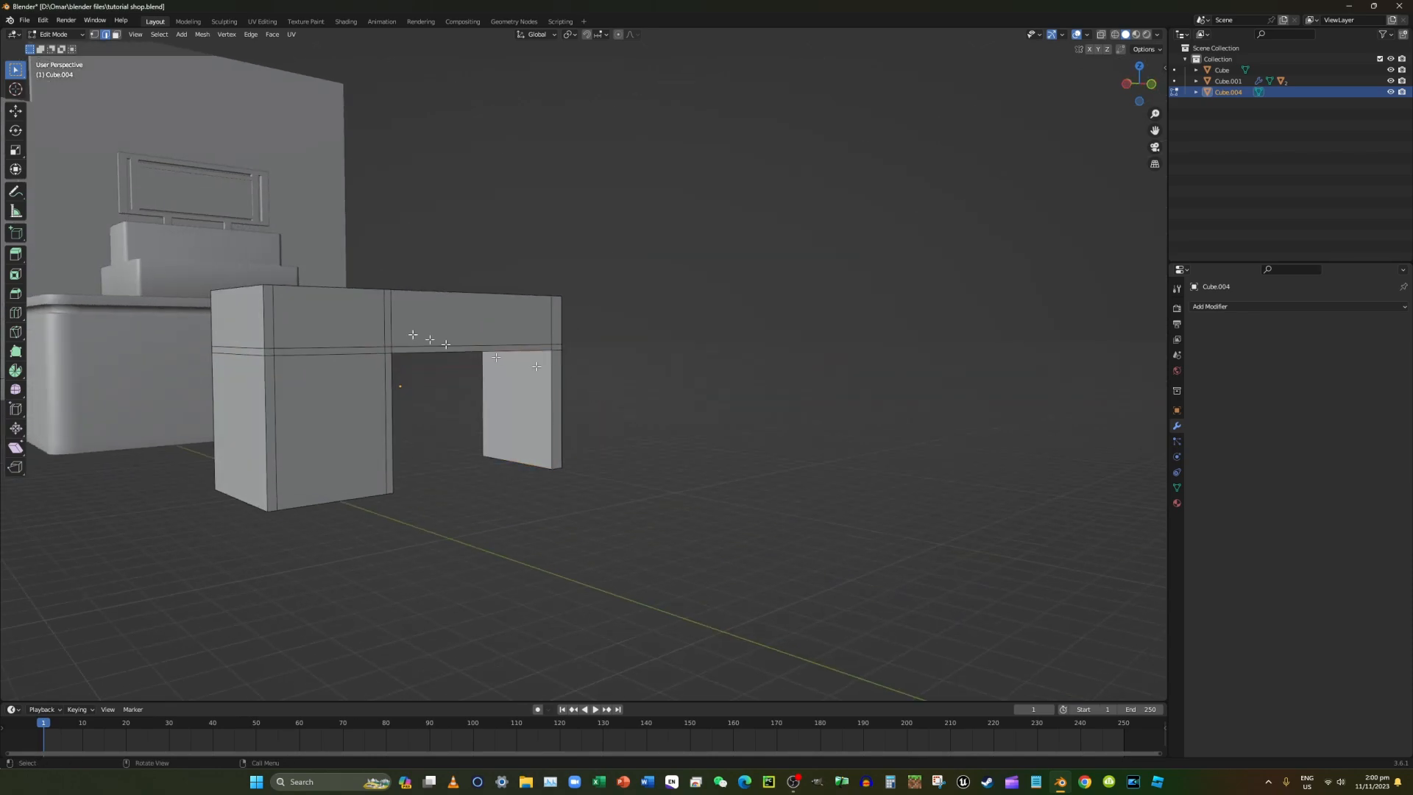
# Add two horizontal loop cuts to the pedestal, one just below the existing pair and one slightly above its middle.
pyautogui.moveTo(202, 90); pyautogui.dragTo(413, 261, button='middle')
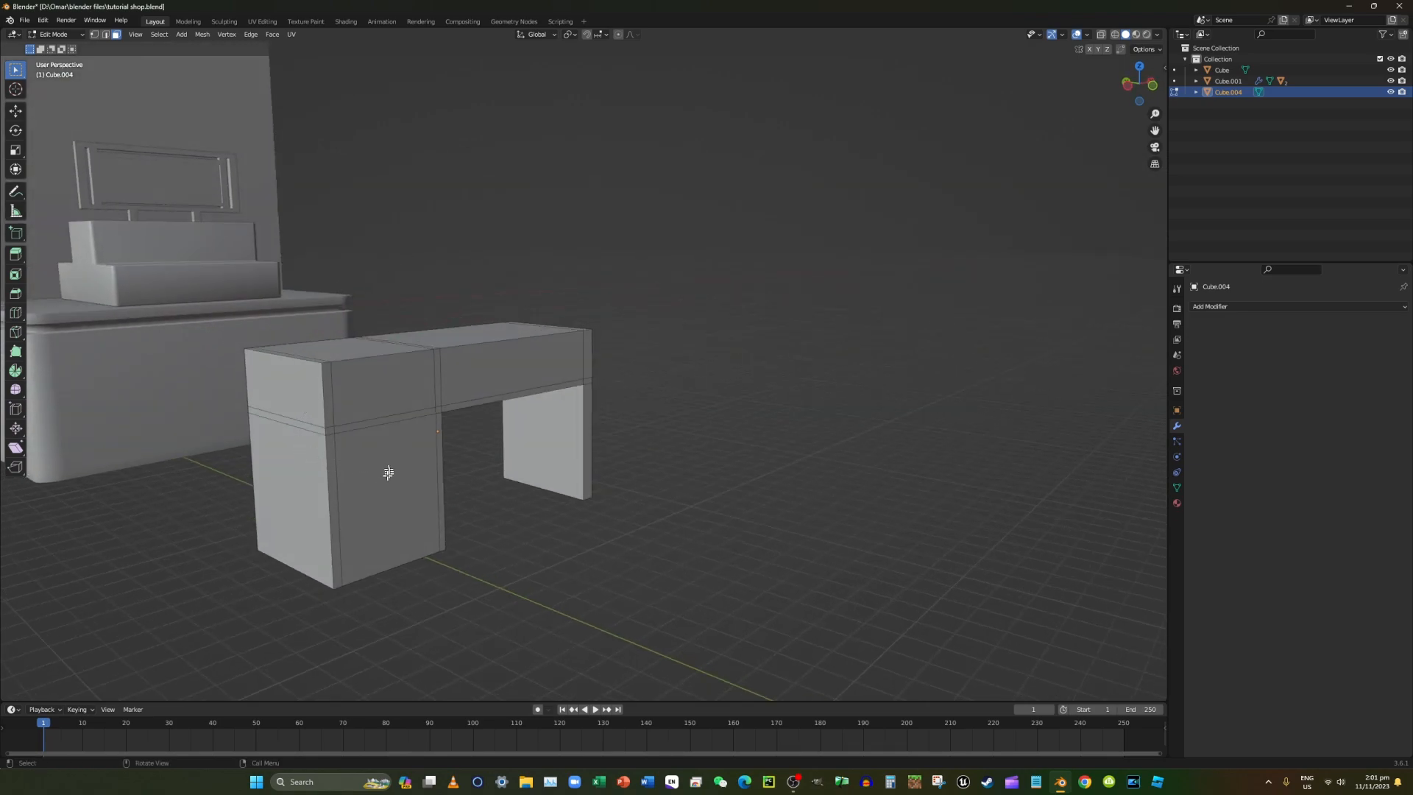
pyautogui.hotkey('ctrl', 'r')
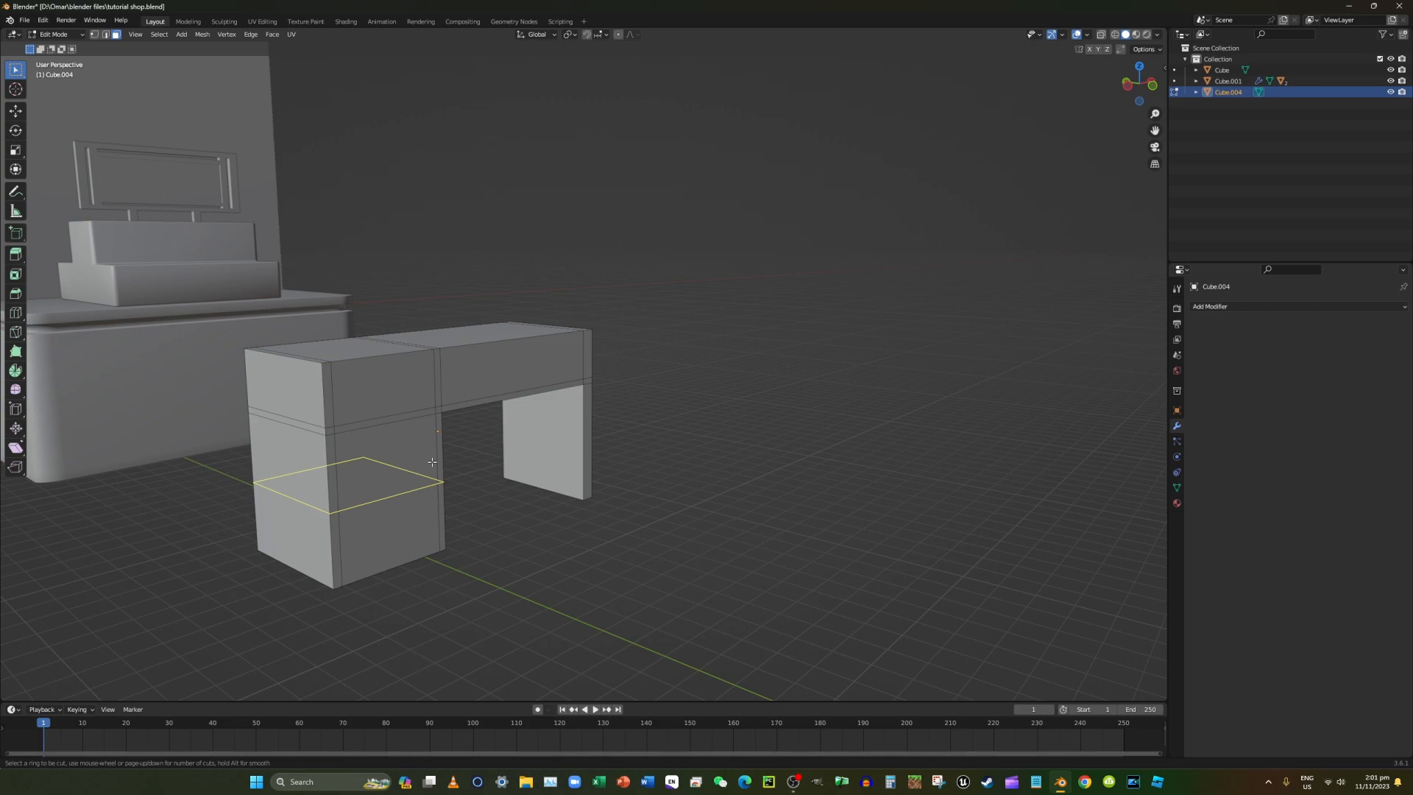
pyautogui.click(432, 462)
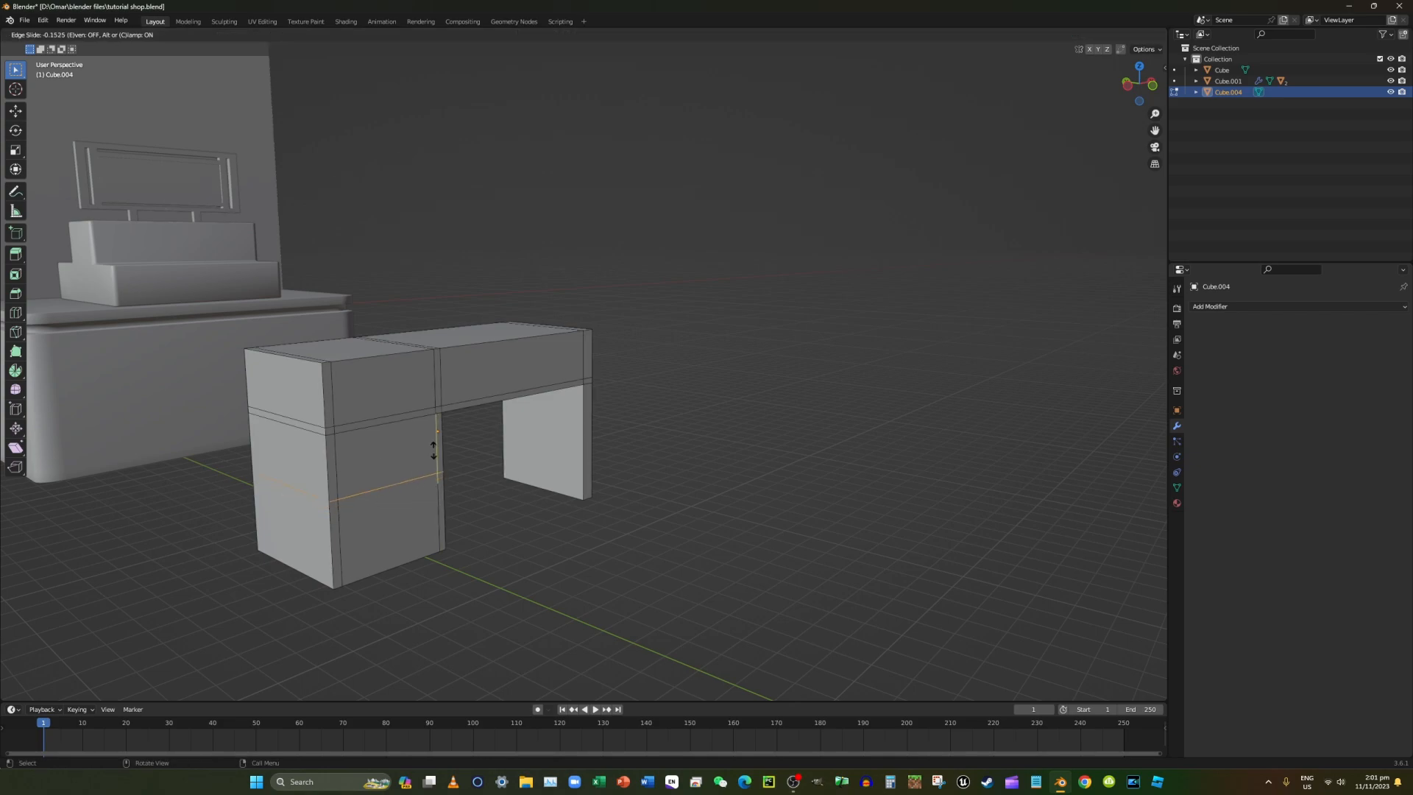
pyautogui.click(474, 399)
pyautogui.hotkey('ctrl', 'r')
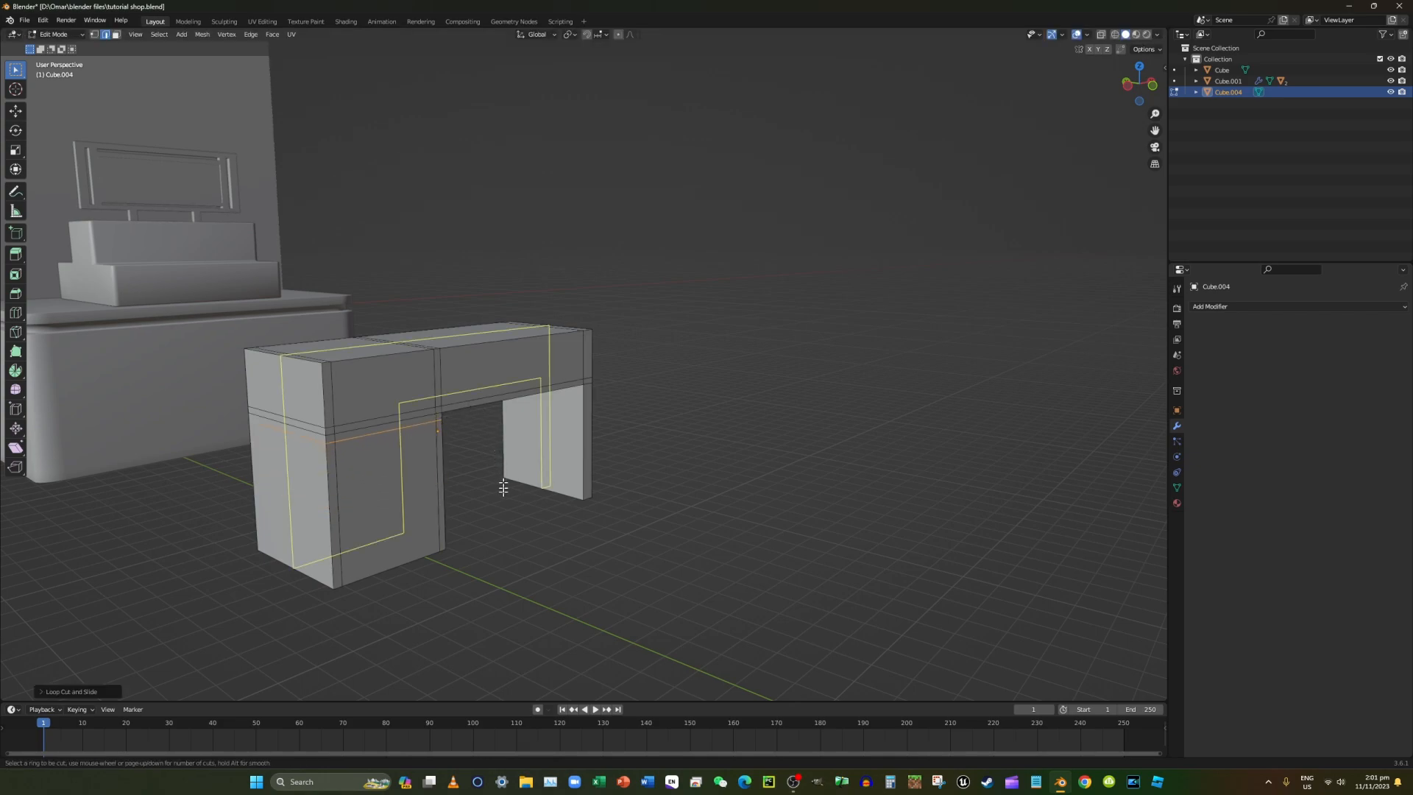
pyautogui.click(466, 489)
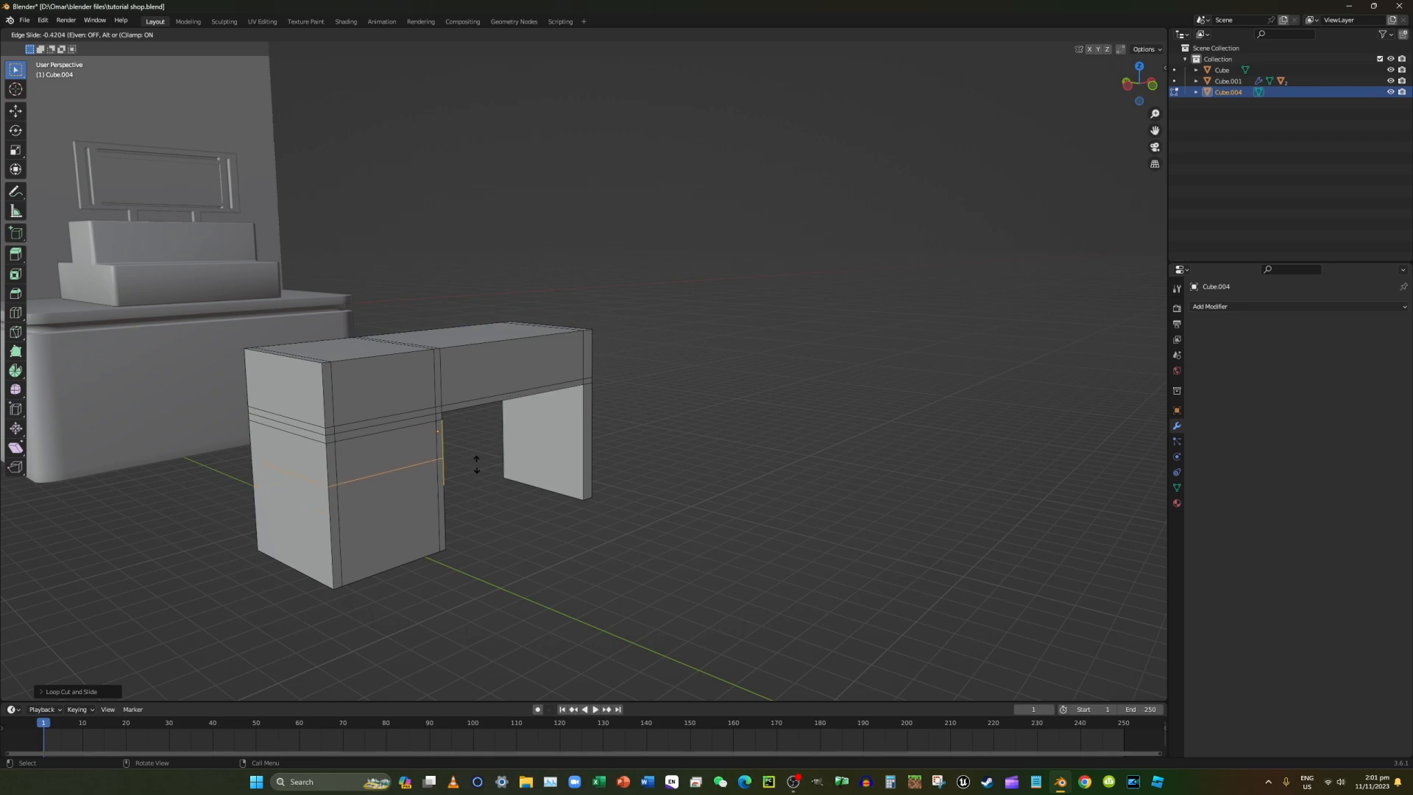
pyautogui.click(481, 459)
# Add two more closely spaced horizontal loop cuts directly below the pedestal's middle cut to form a thin shelf divider.
pyautogui.hotkey('ctrl', 'r')
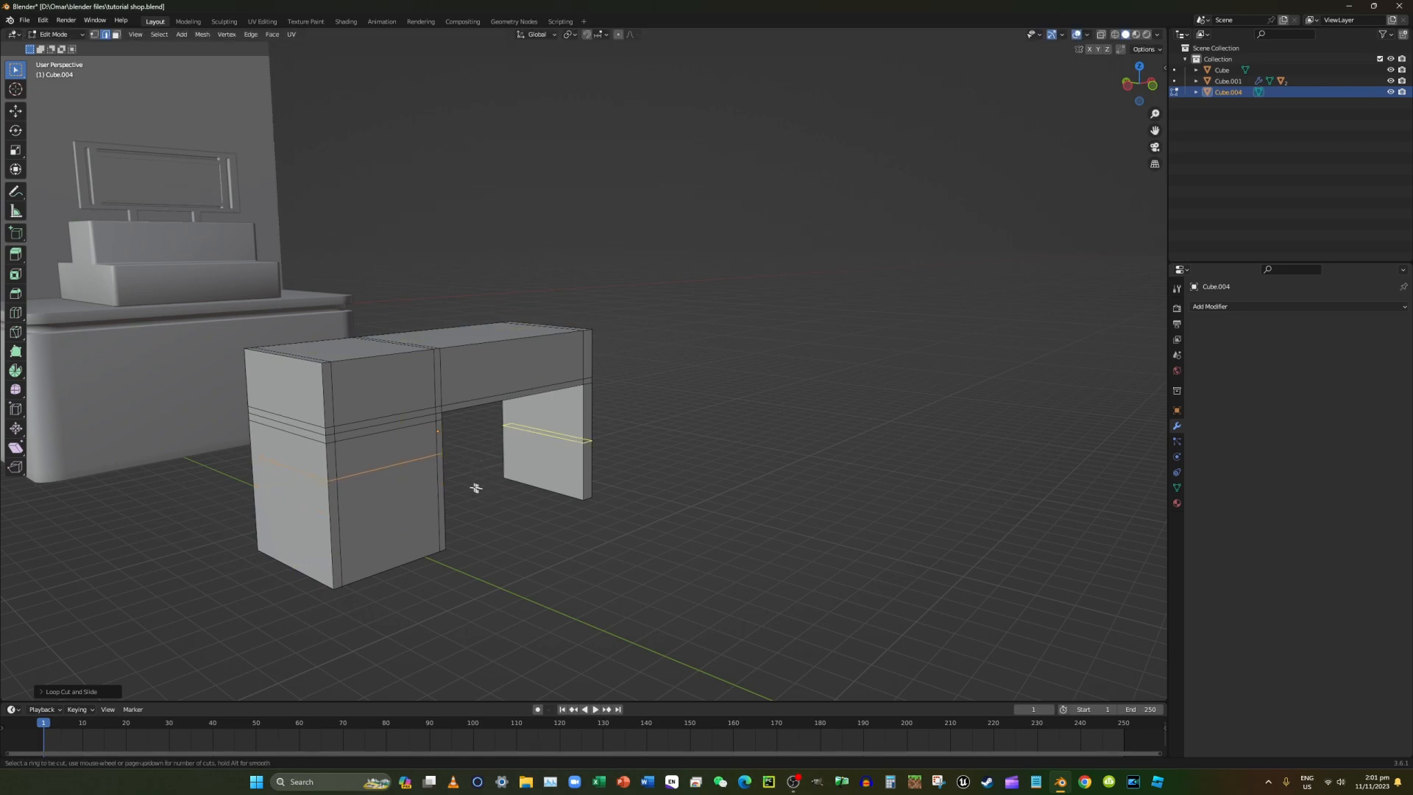
pyautogui.click(465, 484)
pyautogui.click(453, 439)
pyautogui.hotkey('ctrl', 'r')
pyautogui.click(461, 486)
pyautogui.click(456, 450)
# Add a pair of closely spaced horizontal loop cuts on the lower part of the pedestal.
pyautogui.hotkey('ctrl', 'r')
pyautogui.click(463, 502)
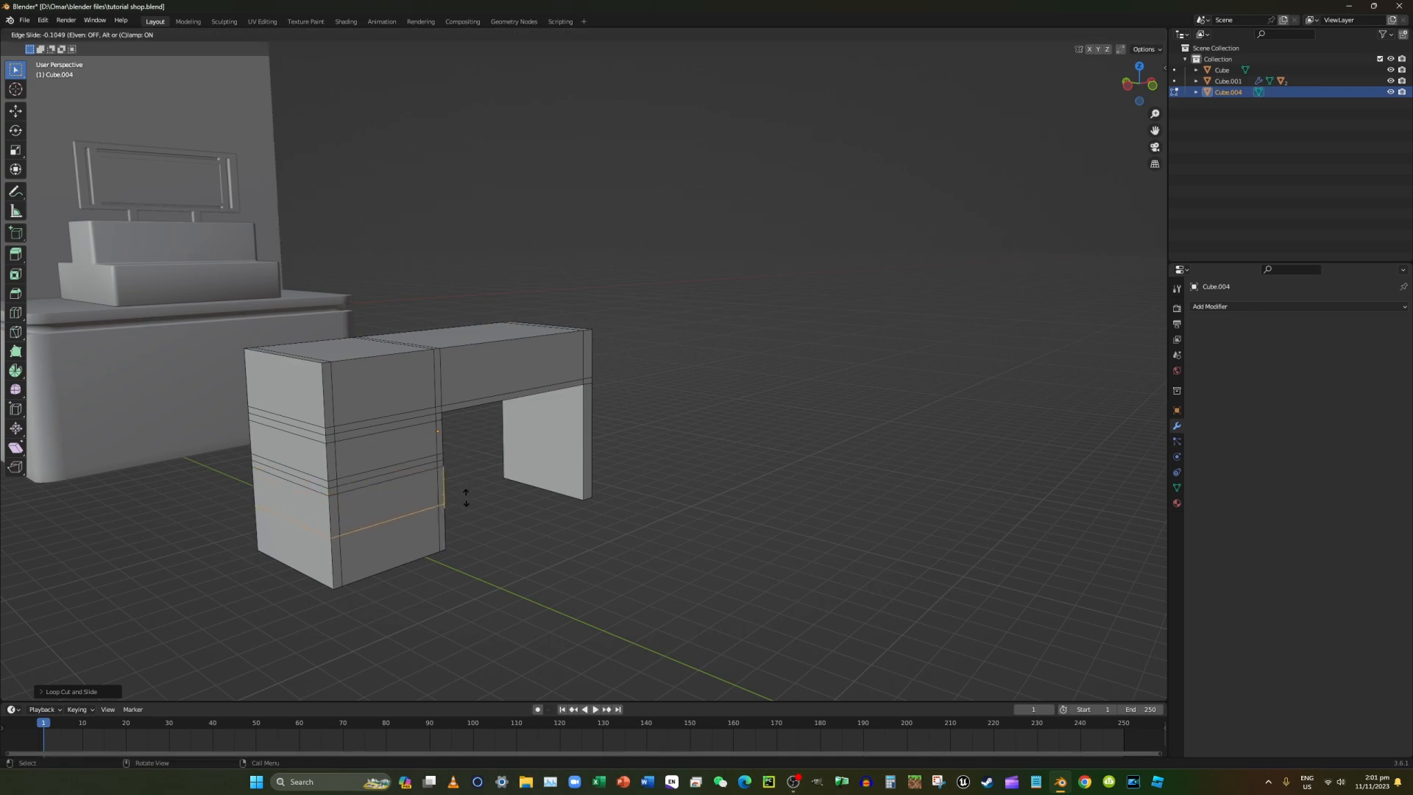
pyautogui.click(466, 498)
pyautogui.hotkey('ctrl', 'r')
pyautogui.click(458, 508)
pyautogui.click(453, 495)
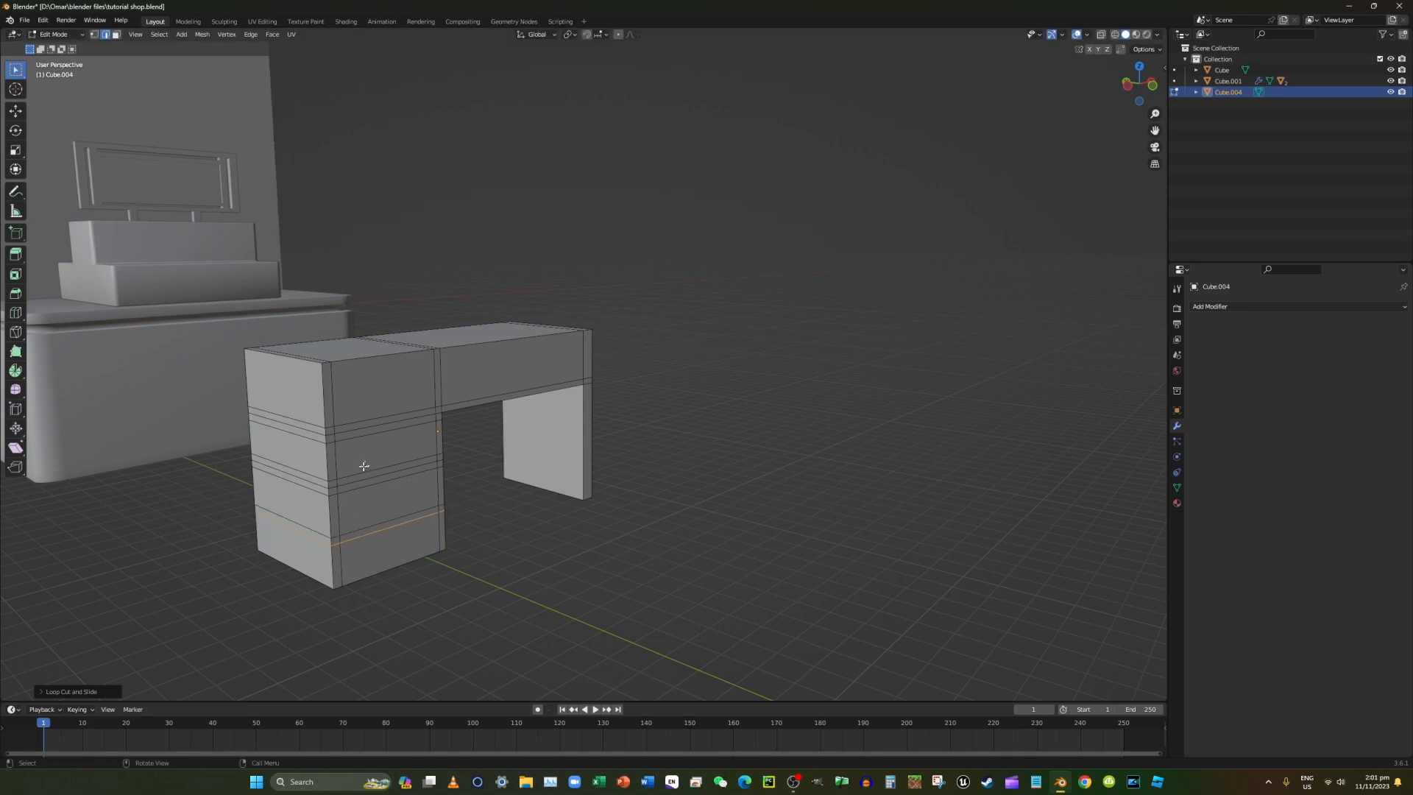
# Extrude the two front faces between the pedestal's dividers inward to form open shelf compartments, and return to Object Mode.
pyautogui.click(115, 35)
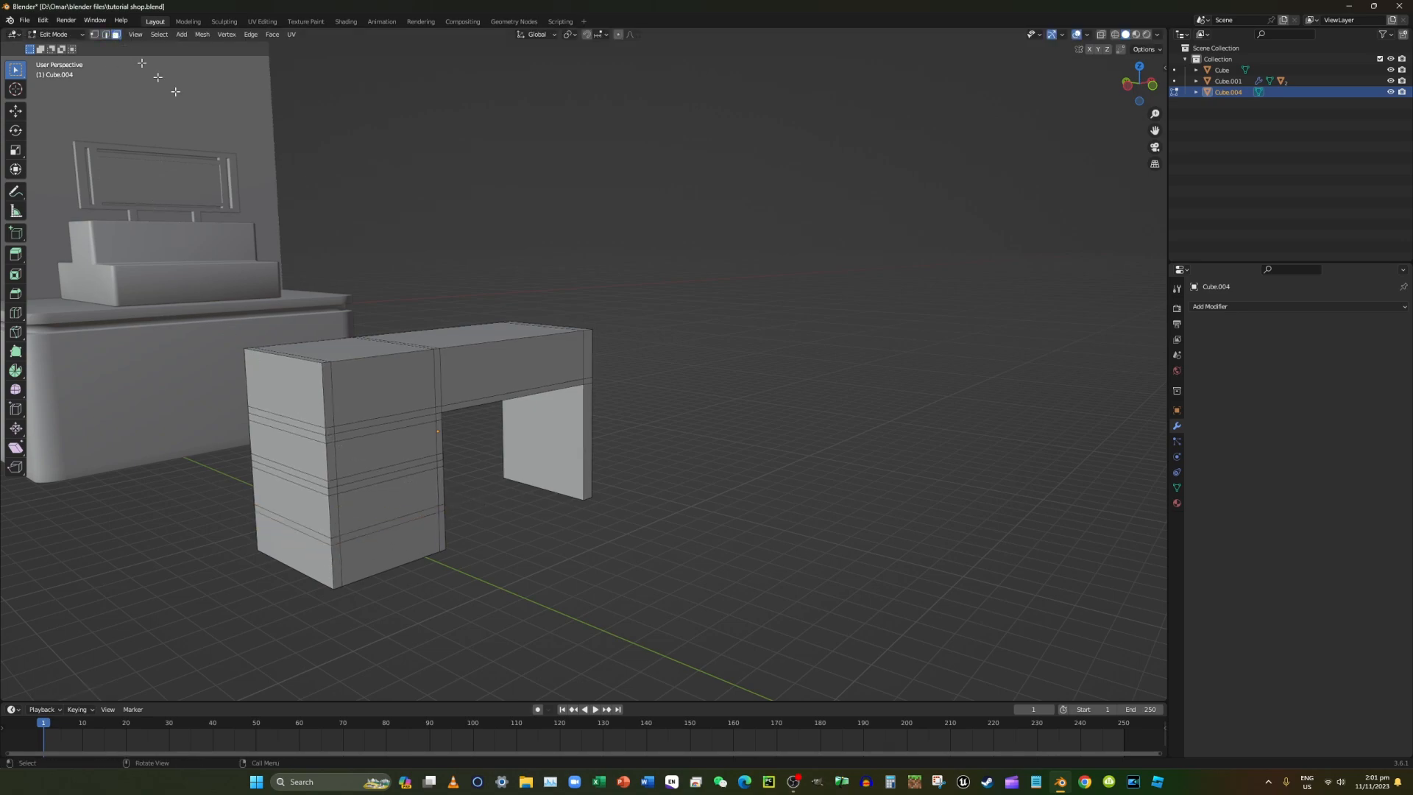
pyautogui.click(377, 444)
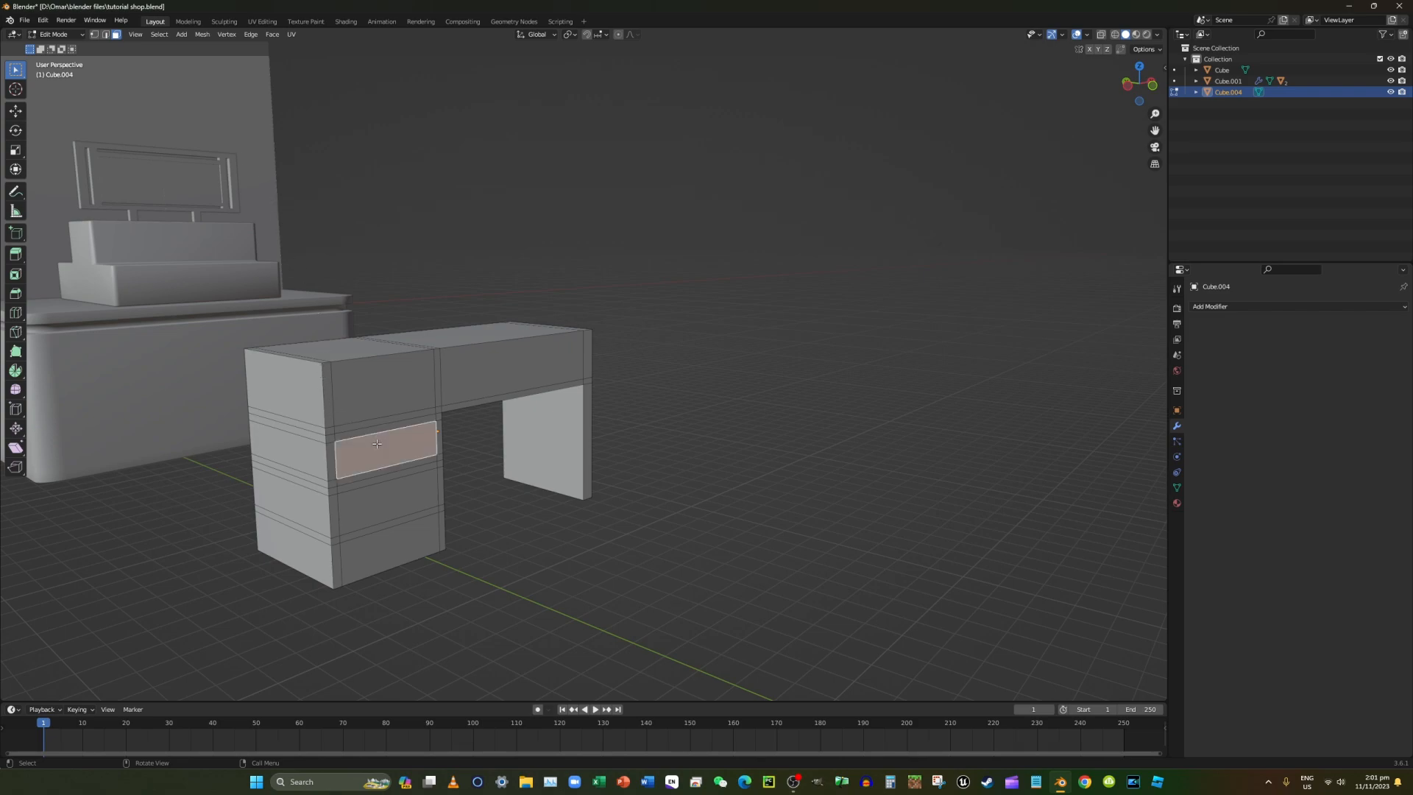
pyautogui.press('e')
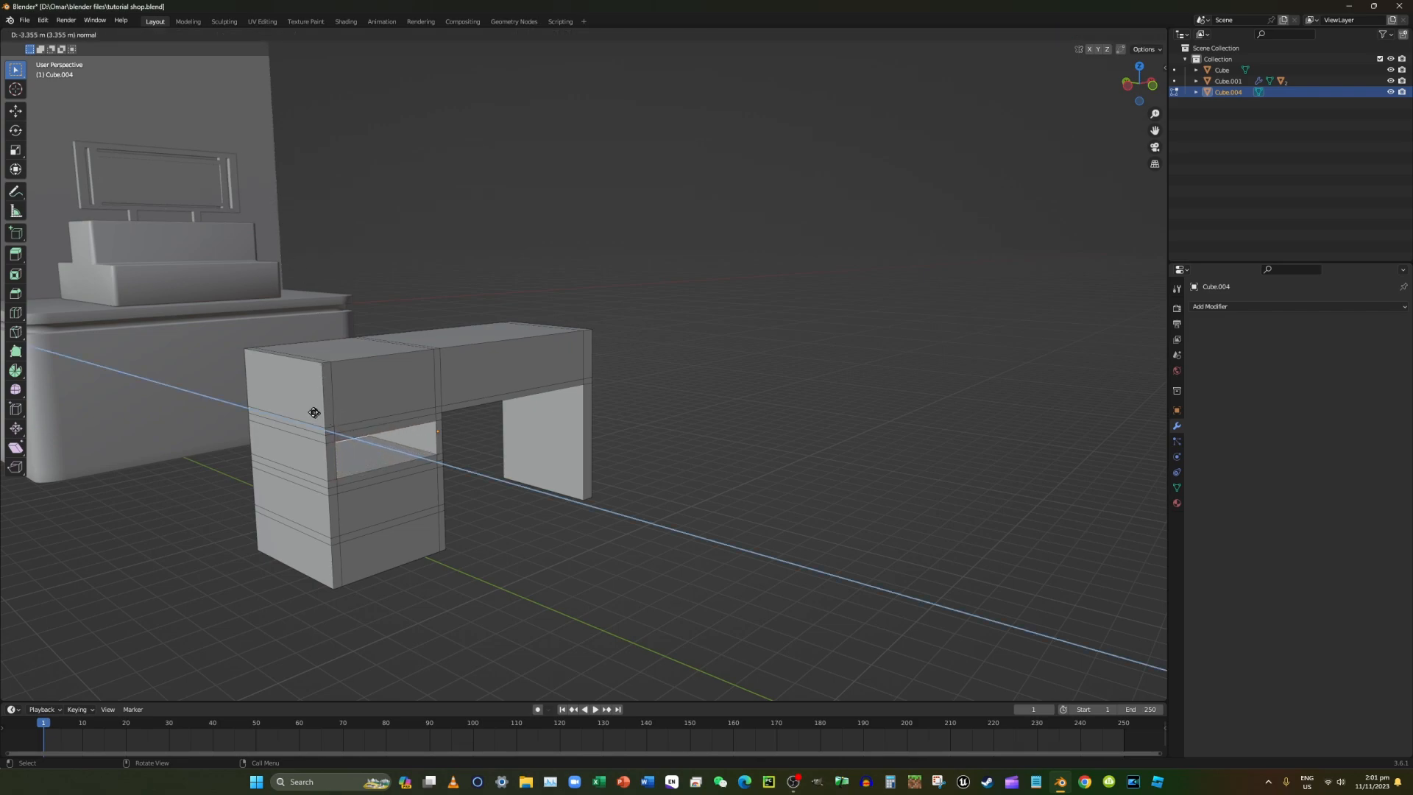
pyautogui.click(322, 419)
pyautogui.click(365, 504)
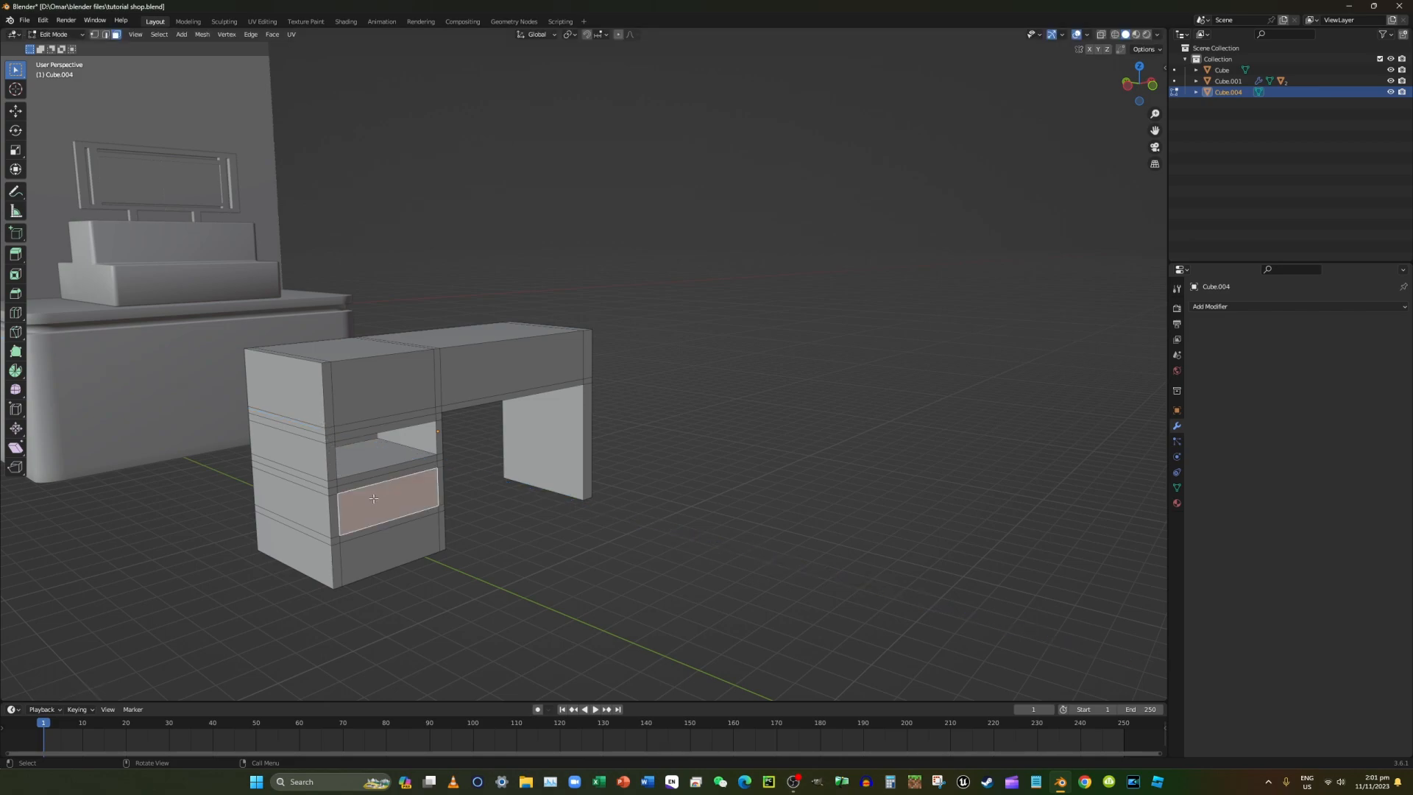
pyautogui.press('e')
pyautogui.click(320, 459)
pyautogui.moveTo(320, 459); pyautogui.dragTo(419, 449, button='middle')
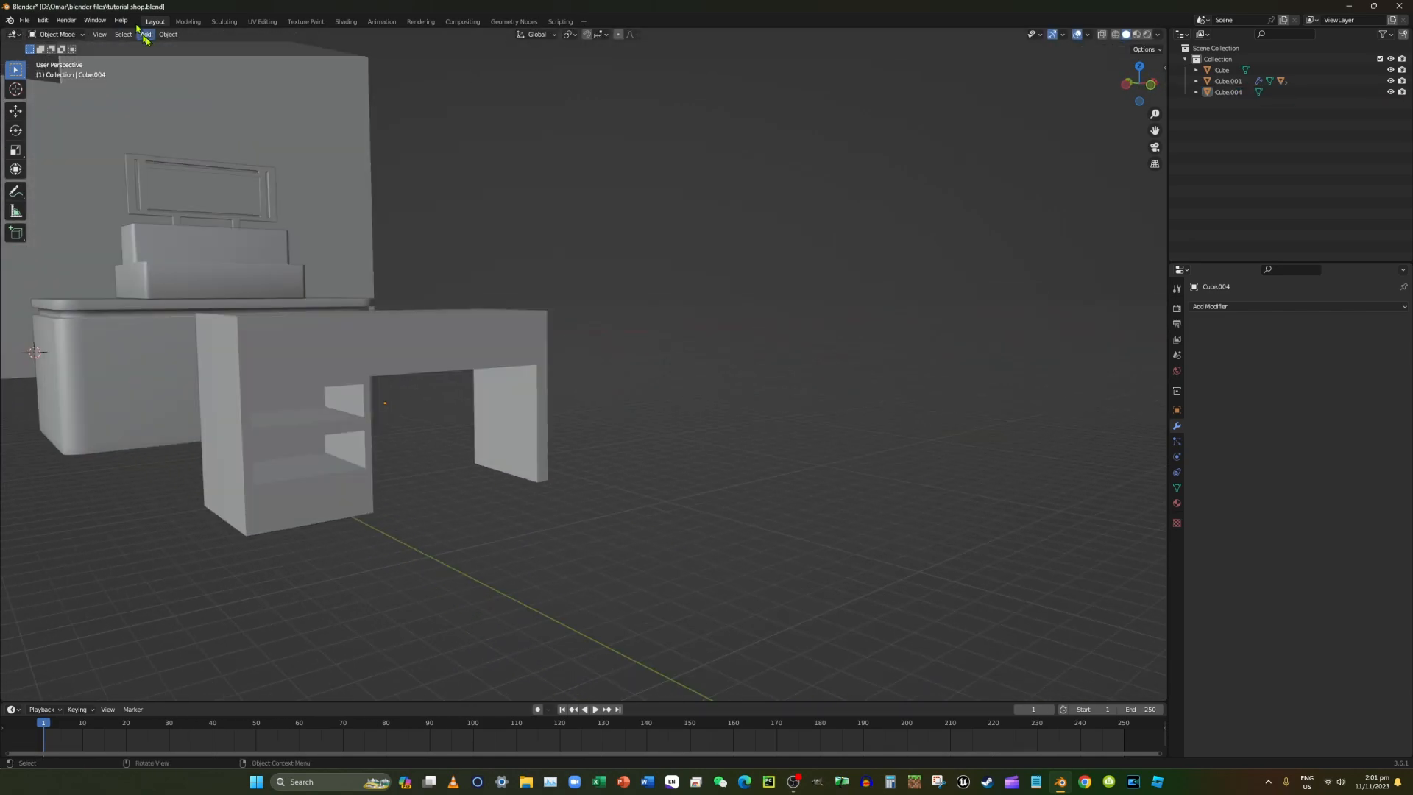
pyautogui.click(145, 35)
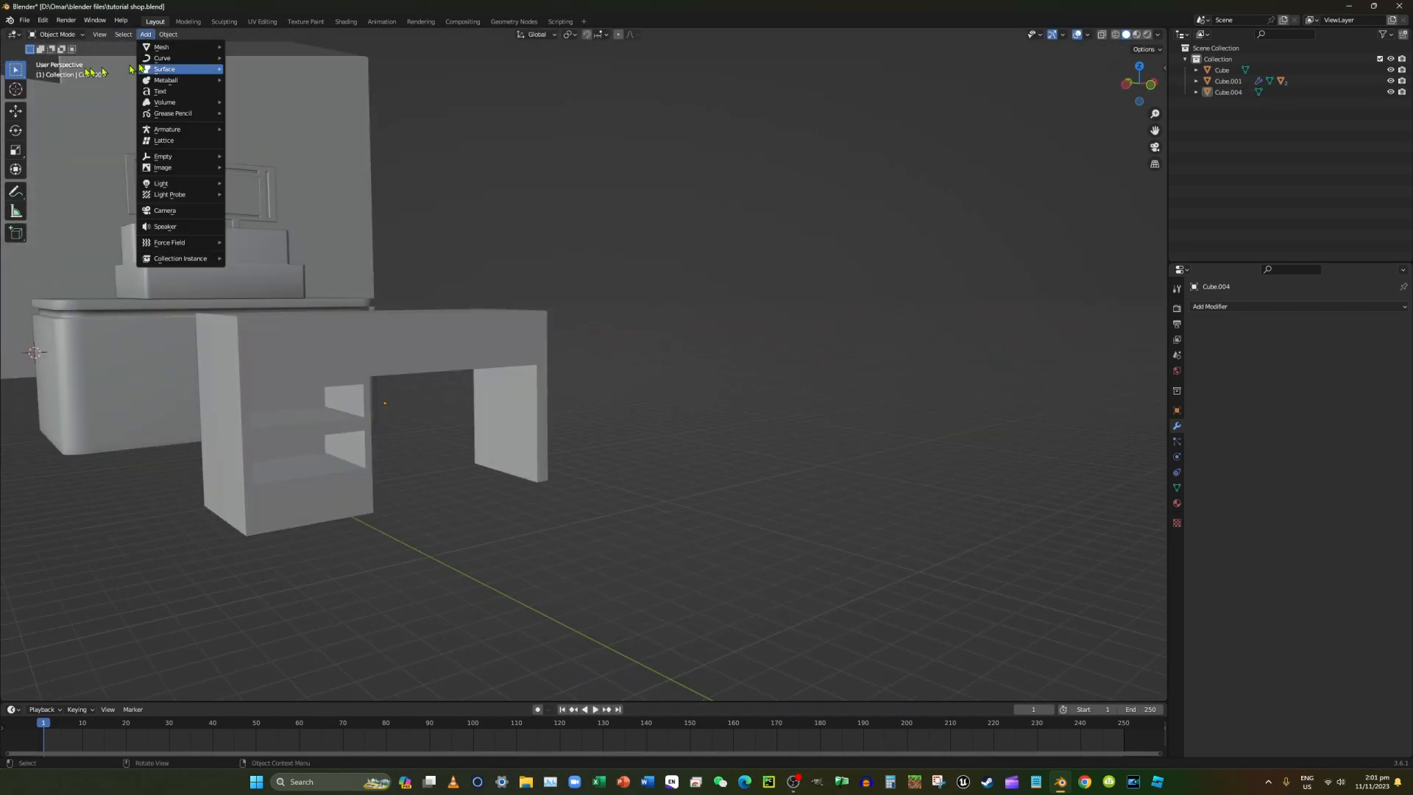
pyautogui.click(252, 359)
pyautogui.click(56, 35)
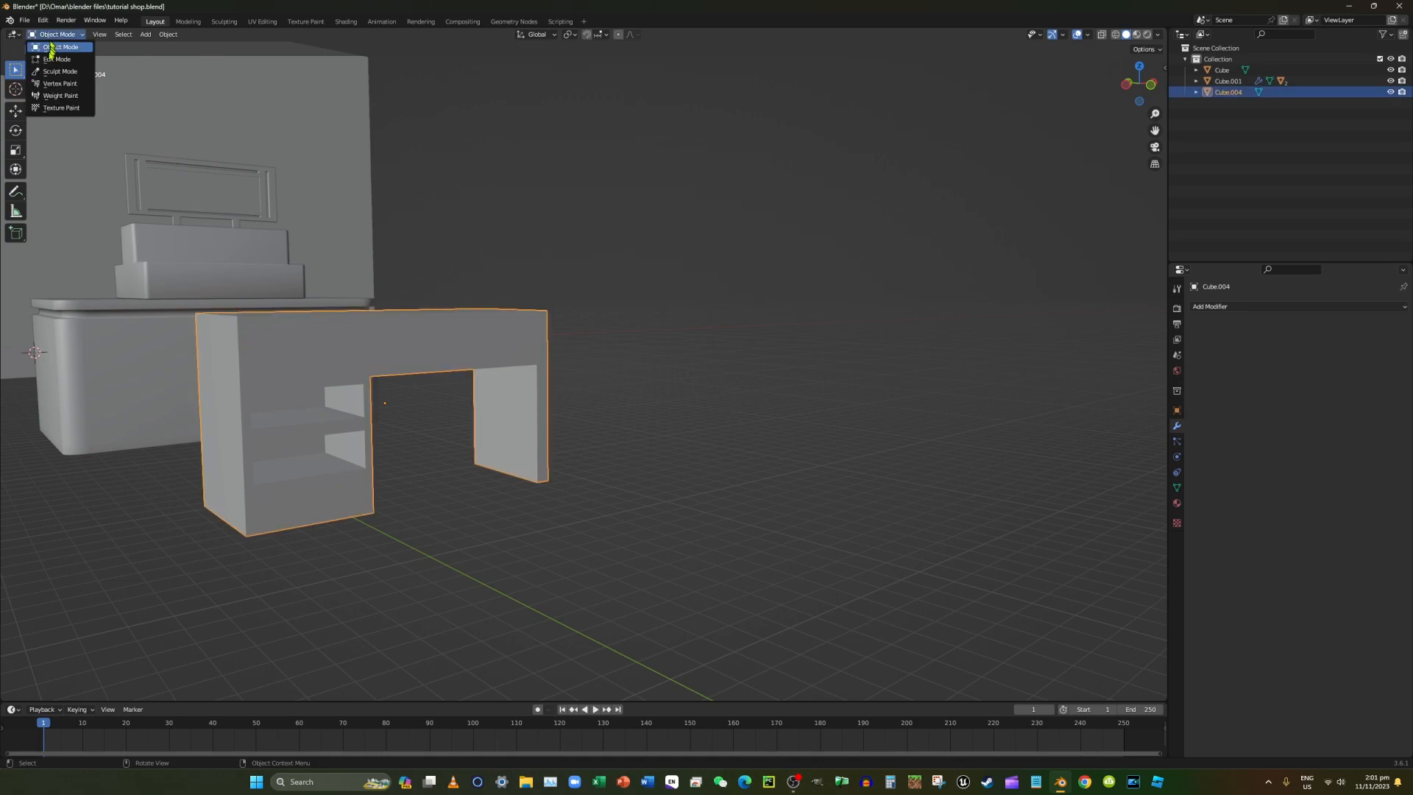
pyautogui.click(59, 58)
pyautogui.moveTo(241, 312); pyautogui.dragTo(309, 397, button='middle')
pyautogui.click(315, 404)
pyautogui.click(351, 442)
pyautogui.click(324, 415)
pyautogui.moveTo(323, 416); pyautogui.dragTo(423, 424, button='middle')
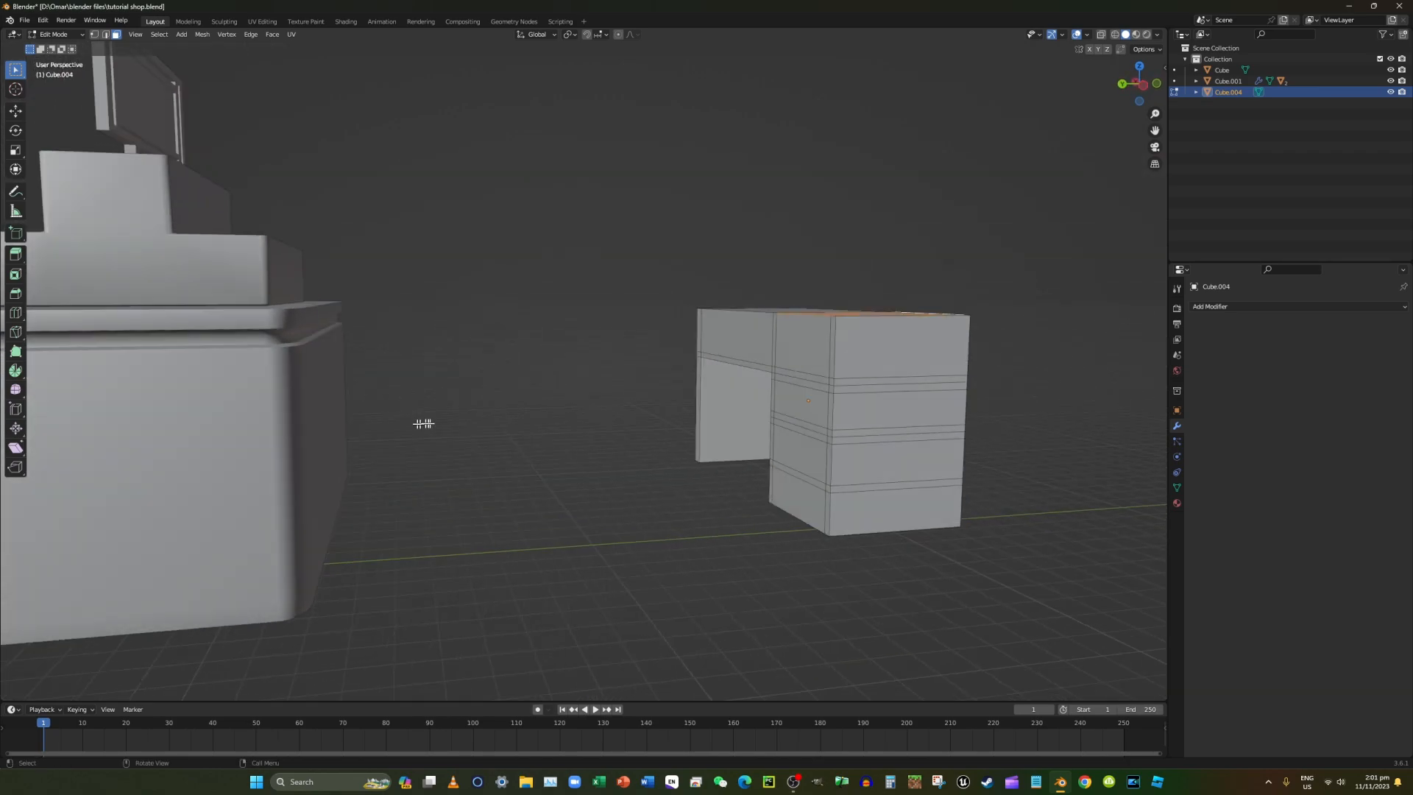
pyautogui.keyDown('shift'); pyautogui.click(796, 325); pyautogui.keyUp('shift')
pyautogui.moveTo(796, 325); pyautogui.dragTo(773, 342, button='middle')
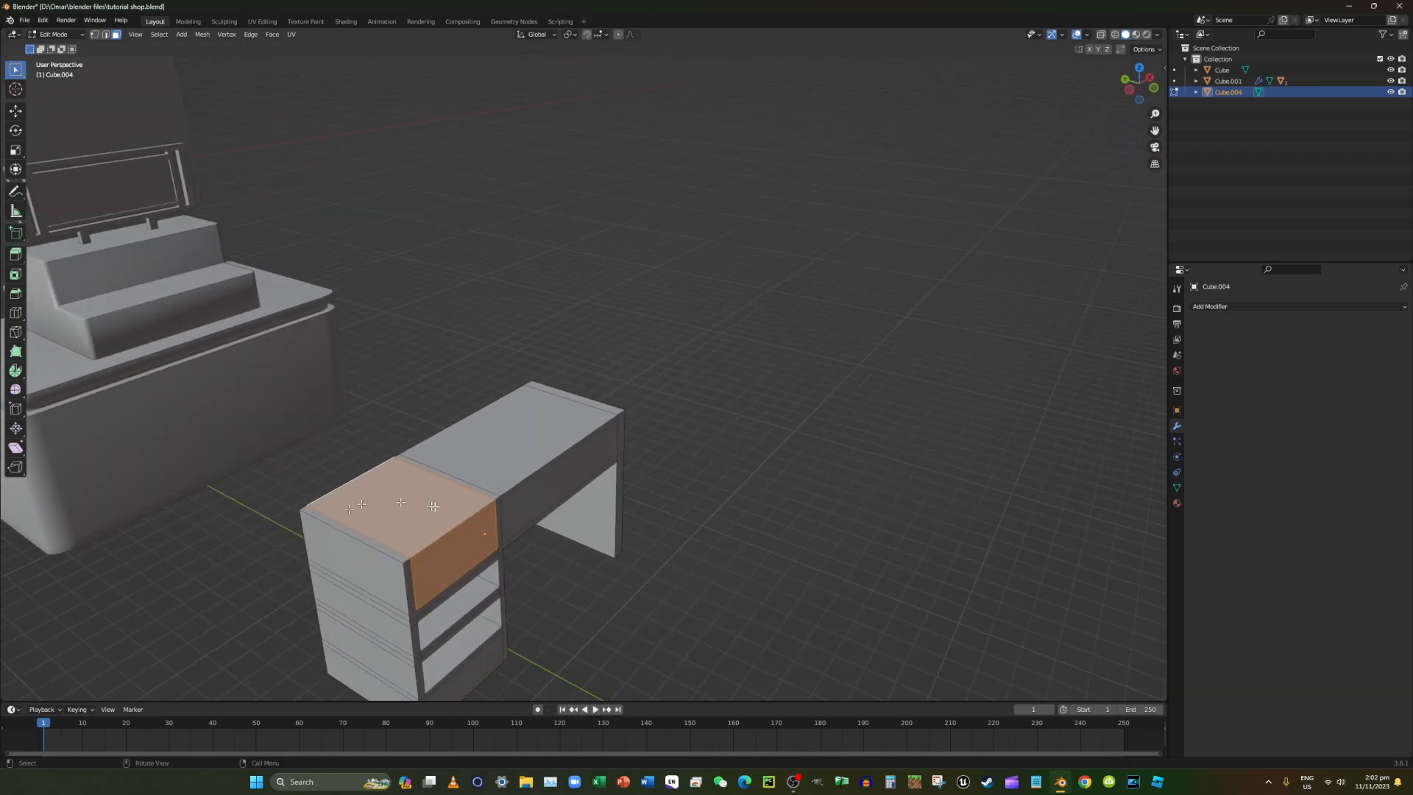
pyautogui.moveTo(462, 516); pyautogui.dragTo(384, 467, button='middle')
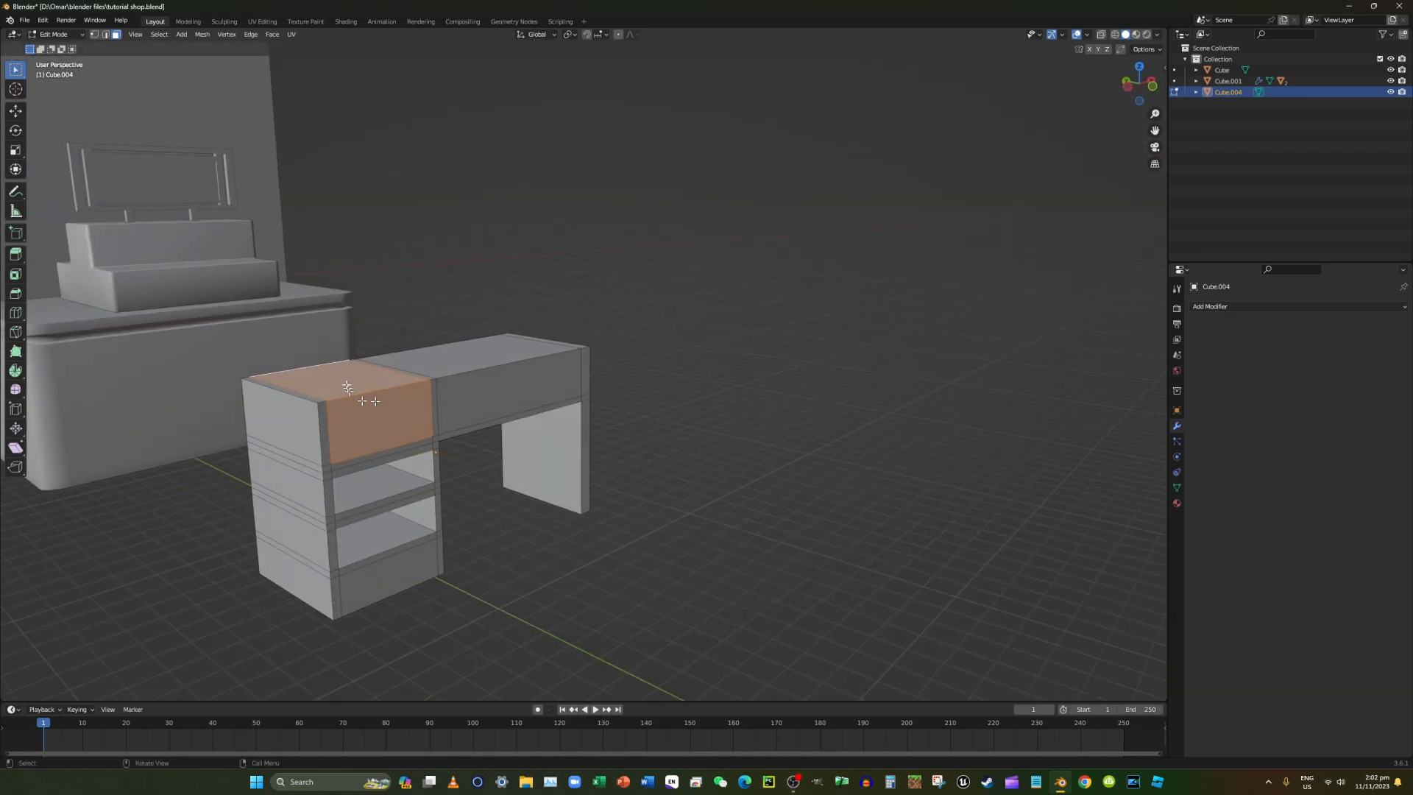
pyautogui.click(492, 214)
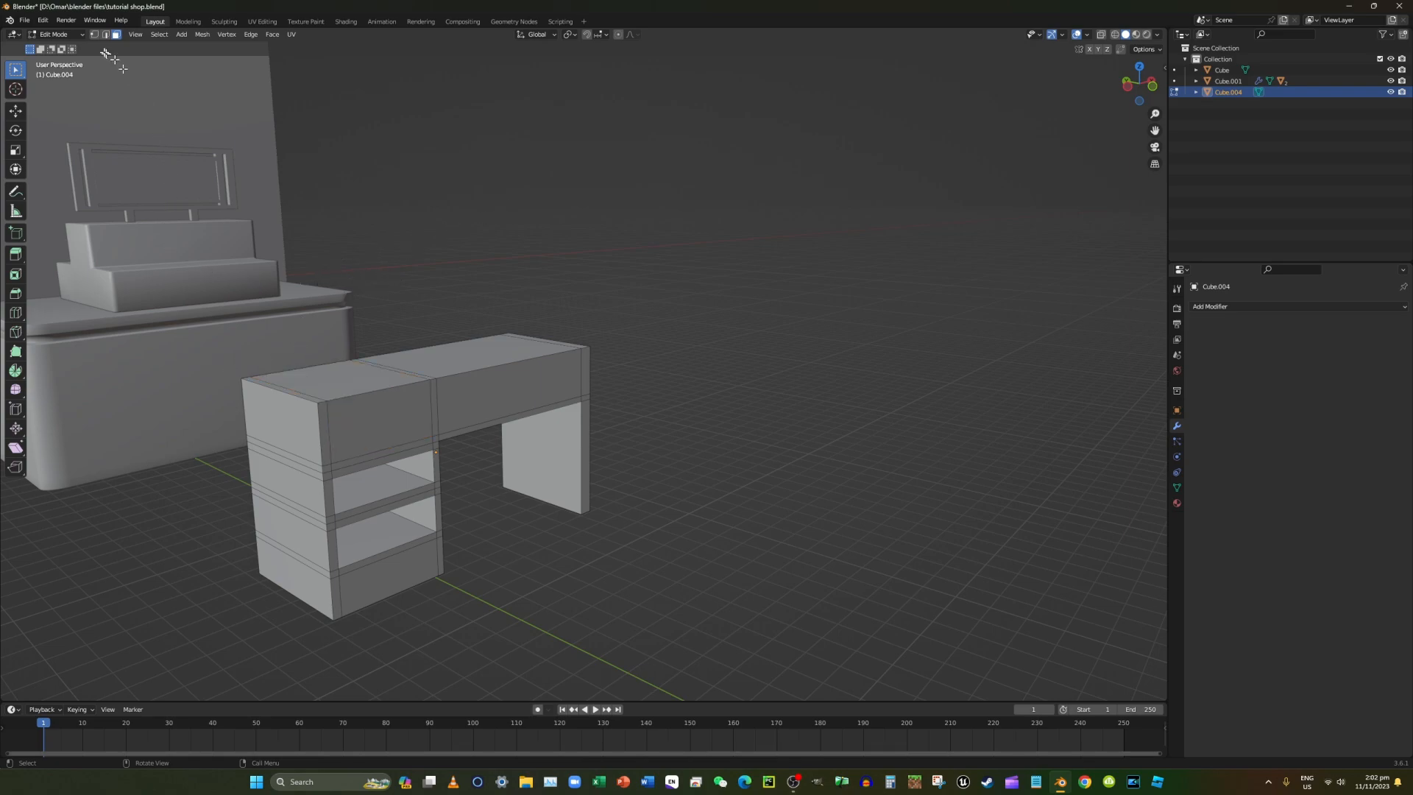
pyautogui.click(56, 34)
pyautogui.click(58, 46)
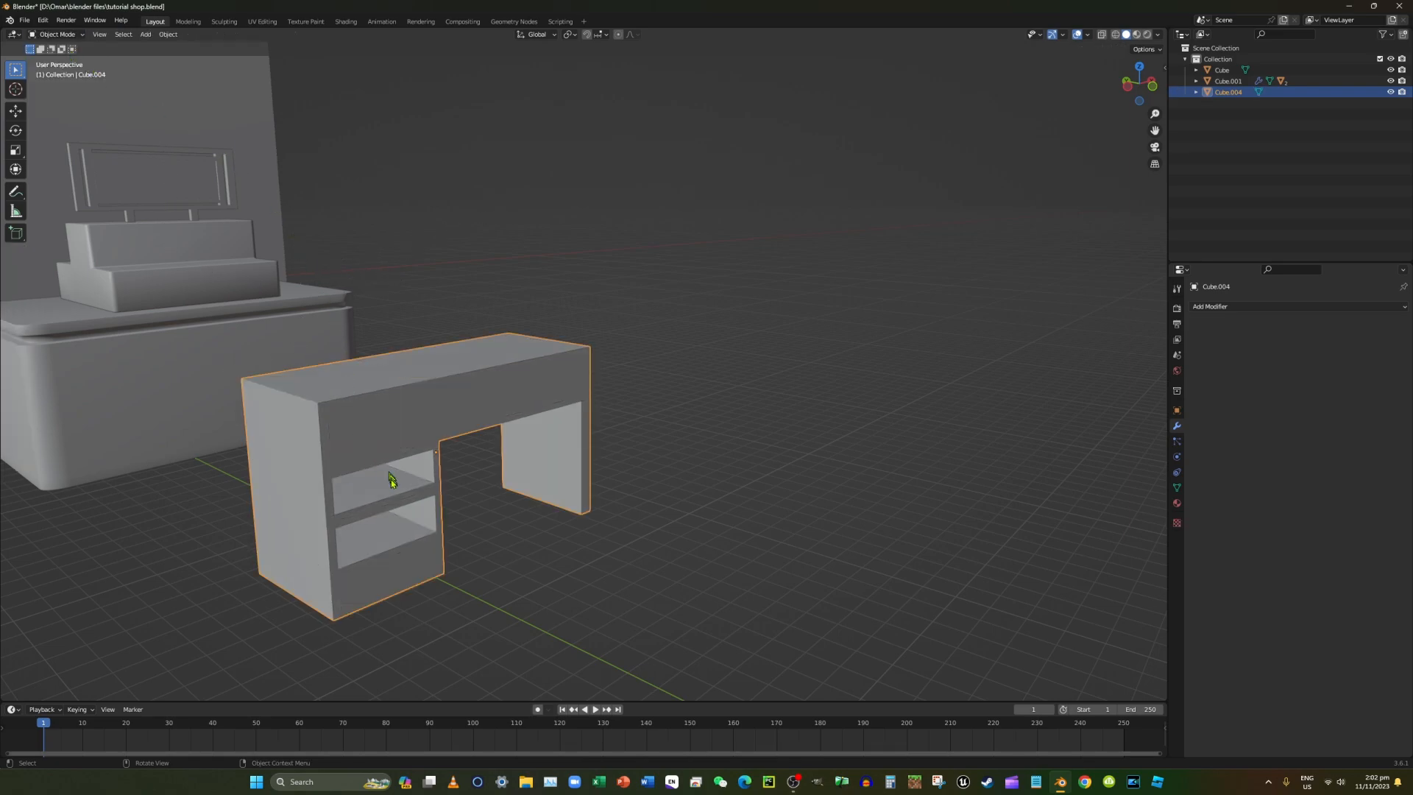
# Add a cube to the scene and move it along the Y axis until it sits directly below the desk.
pyautogui.click(146, 34)
pyautogui.moveTo(168, 47)
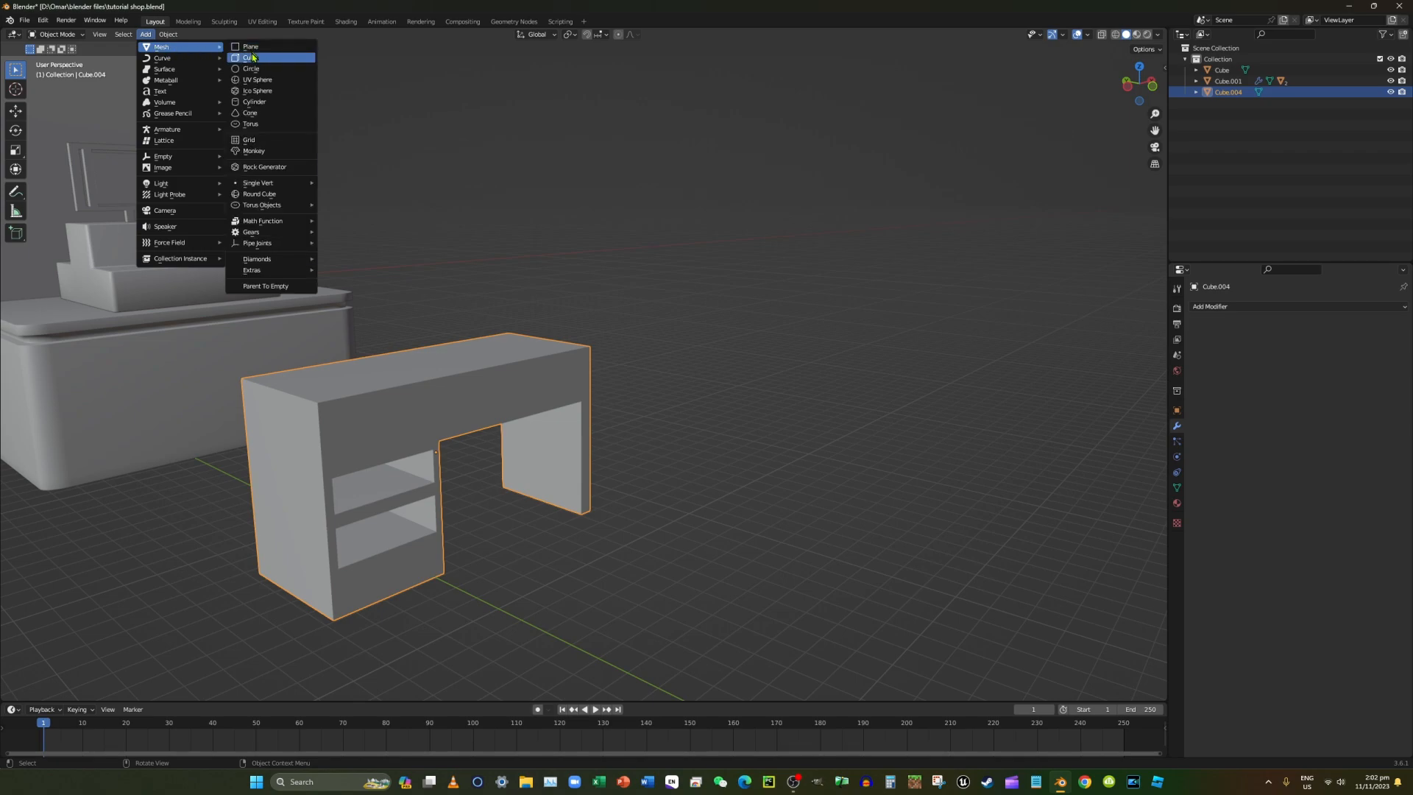
pyautogui.click(246, 57)
pyautogui.moveTo(566, 254)
pyautogui.mouseDown(button='middle')
pyautogui.moveTo(536, 231)
pyautogui.moveTo(533, 243)
pyautogui.moveTo(549, 236)
pyautogui.mouseUp(button='middle')
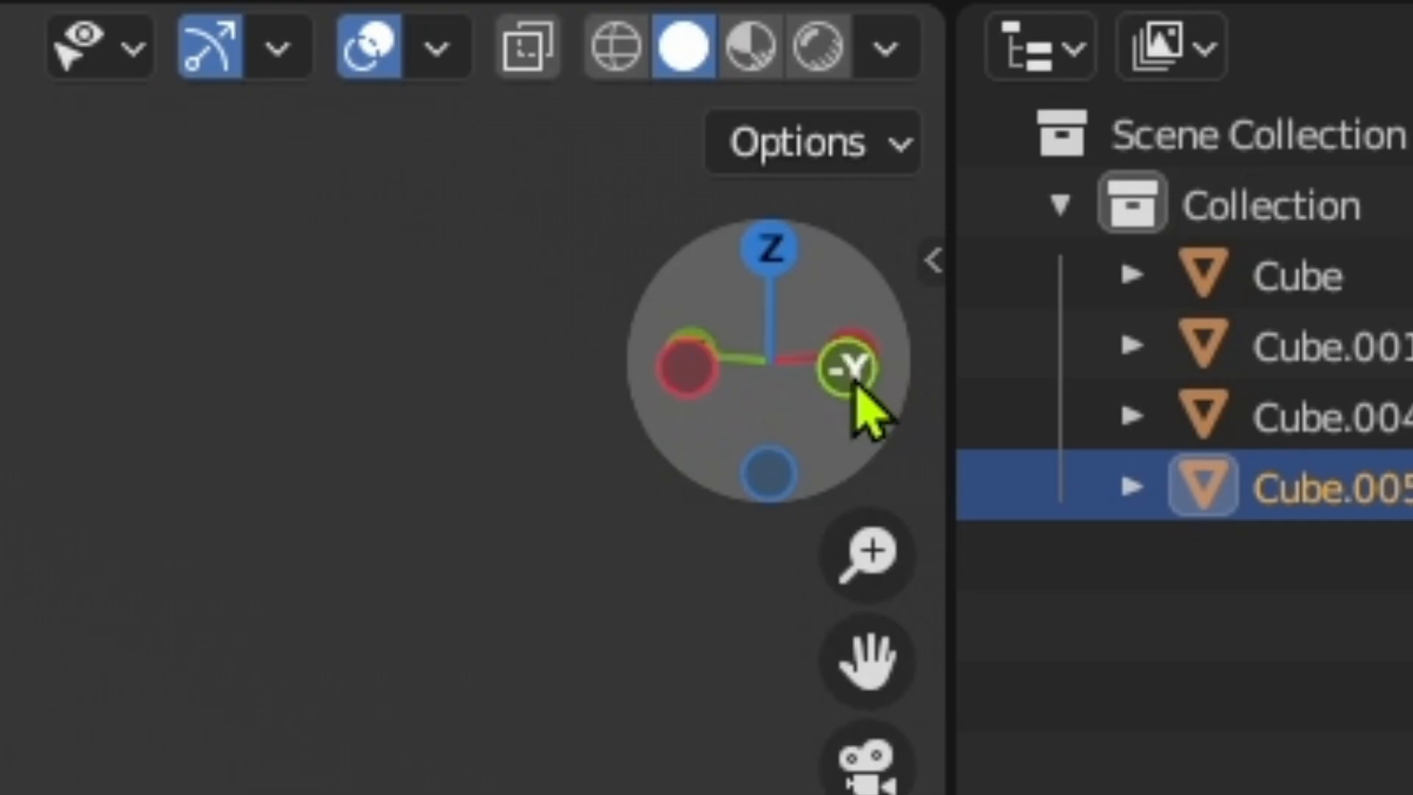
pyautogui.click(688, 370)
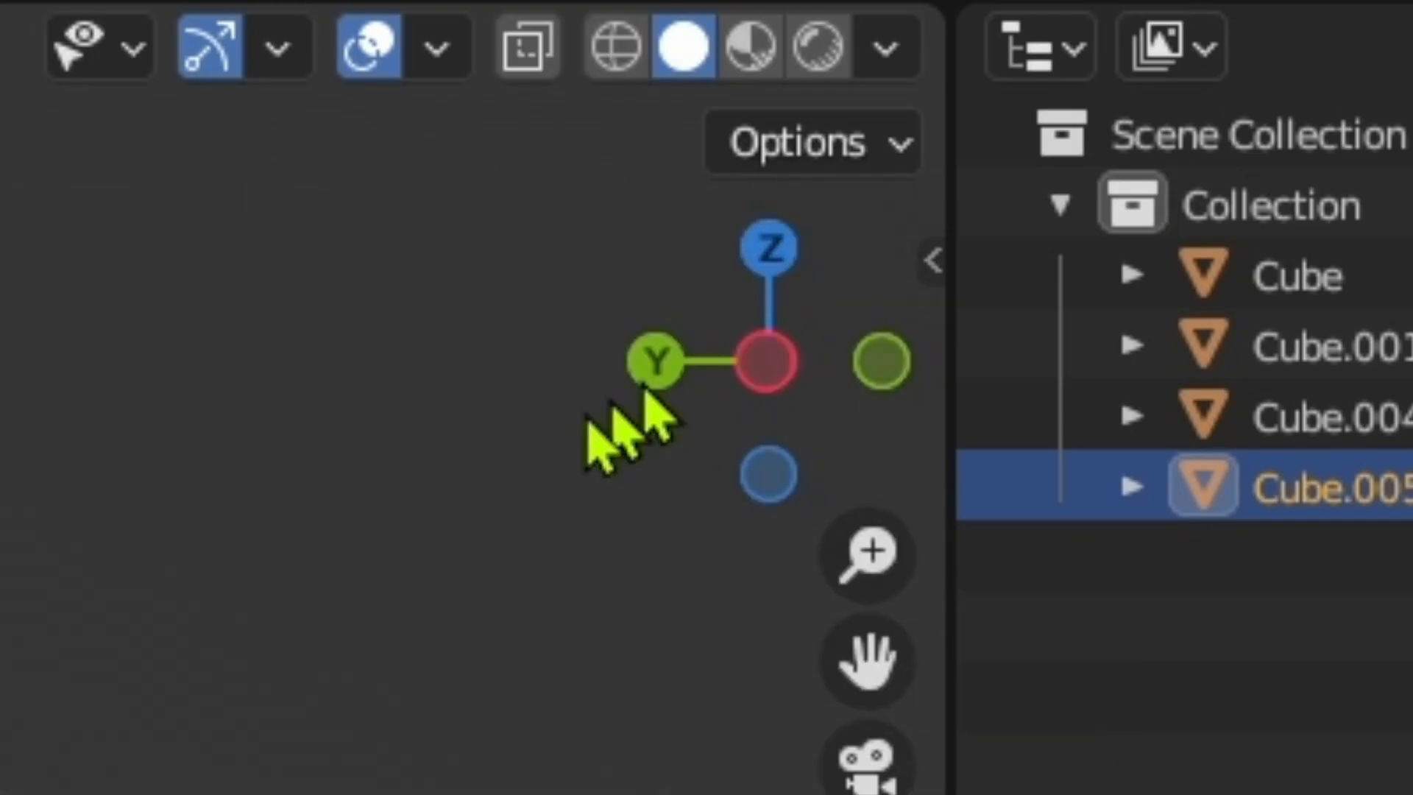
pyautogui.scroll(-8, 779, 279)
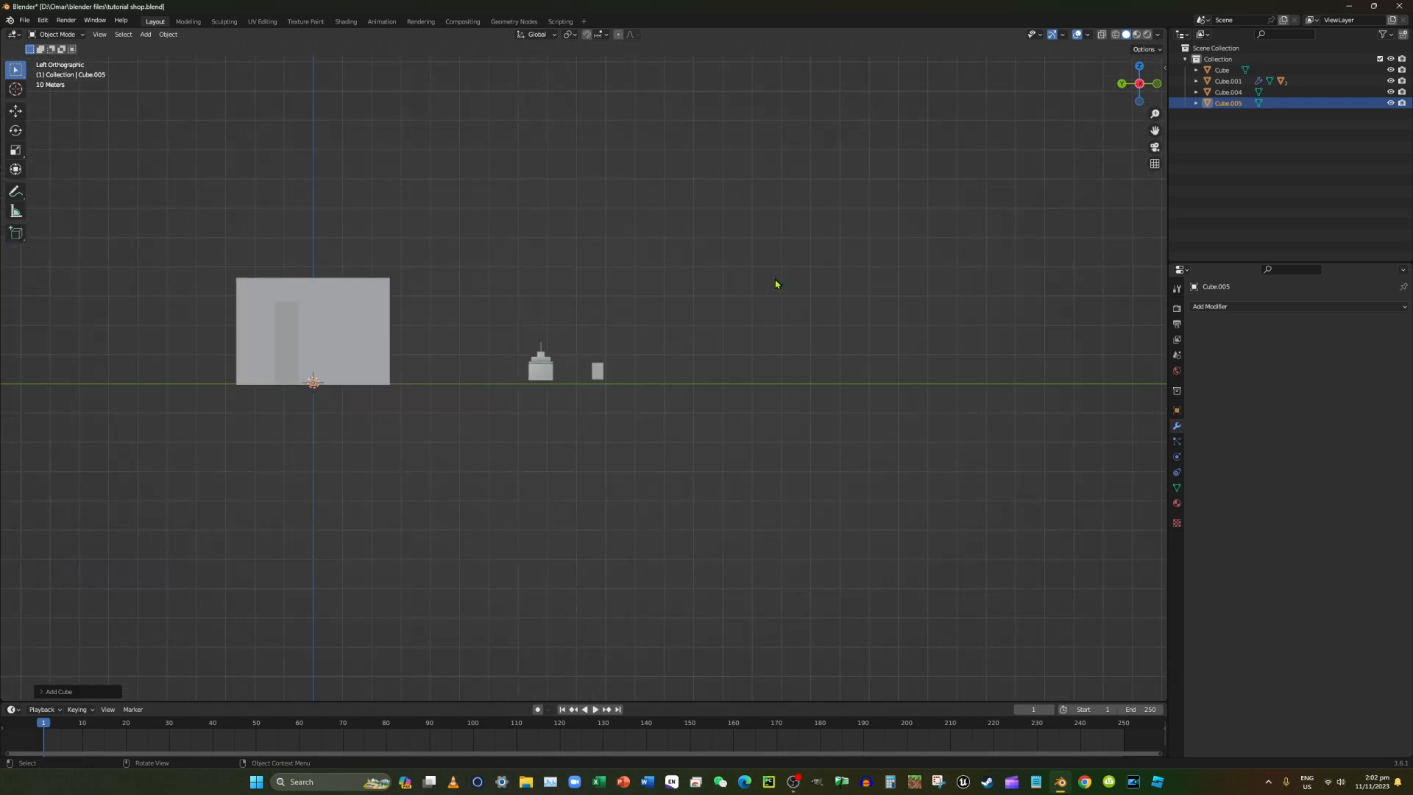
pyautogui.press('g')
pyautogui.press('y')
pyautogui.click(1053, 265)
pyautogui.scroll(12, 1038, 271)
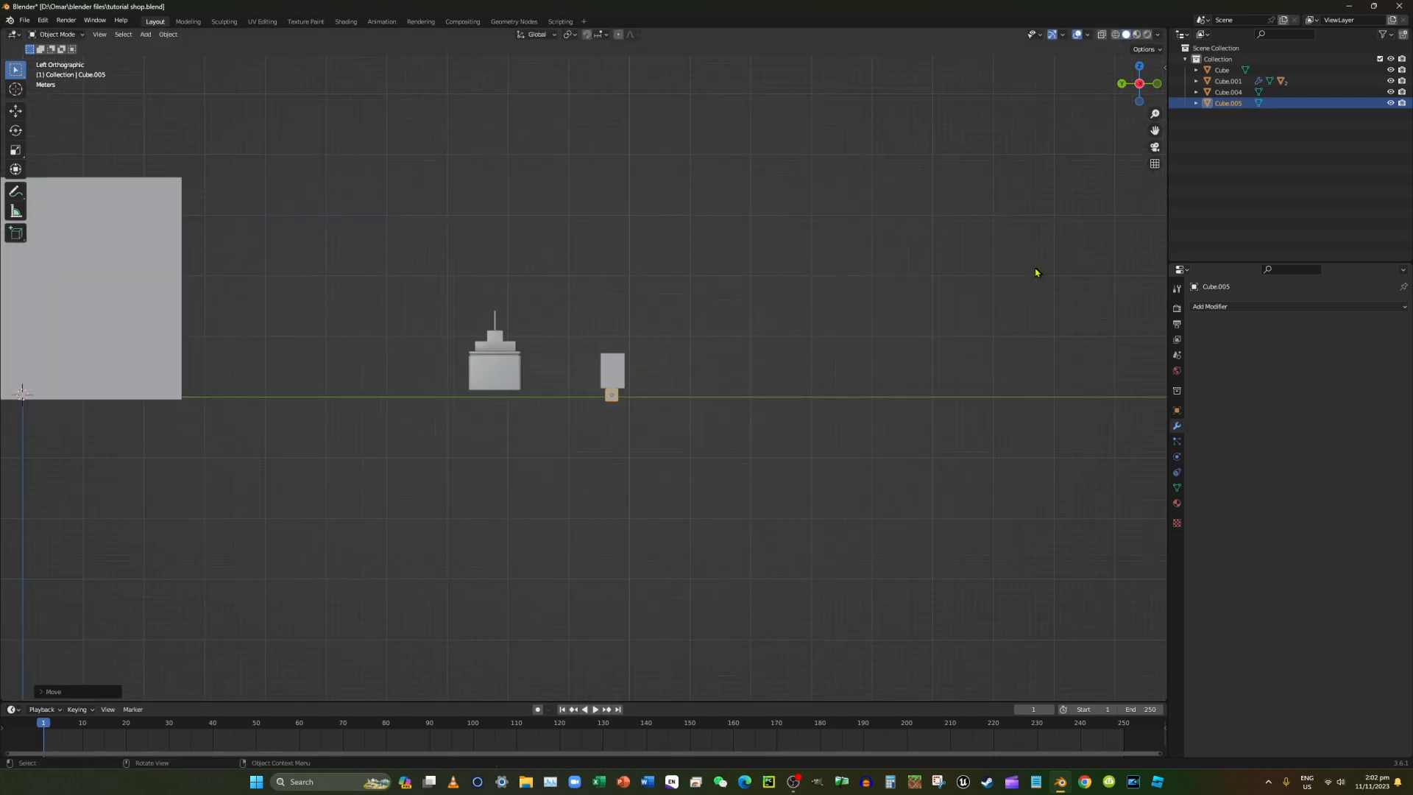
# Raise the cube along Z into the lower part of the desk and scale it down uniformly, with X-ray on.
pyautogui.click(1104, 36)
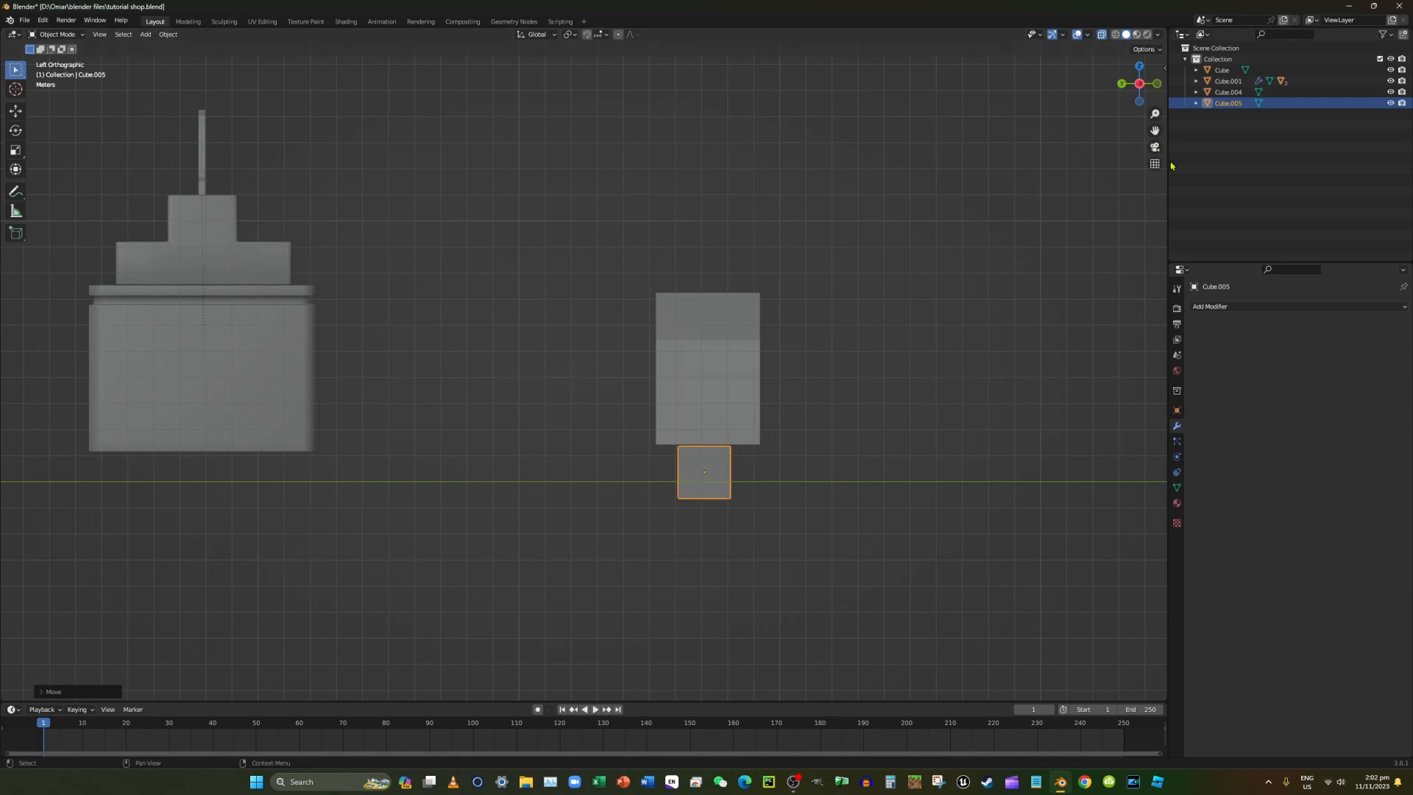
pyautogui.moveTo(1155, 131); pyautogui.dragTo(1067, 131)
pyautogui.scroll(4, 805, 324)
pyautogui.press('g')
pyautogui.press('z')
pyautogui.click(826, 240)
pyautogui.scroll(3, 807, 288)
pyautogui.press('s')
pyautogui.click(843, 383)
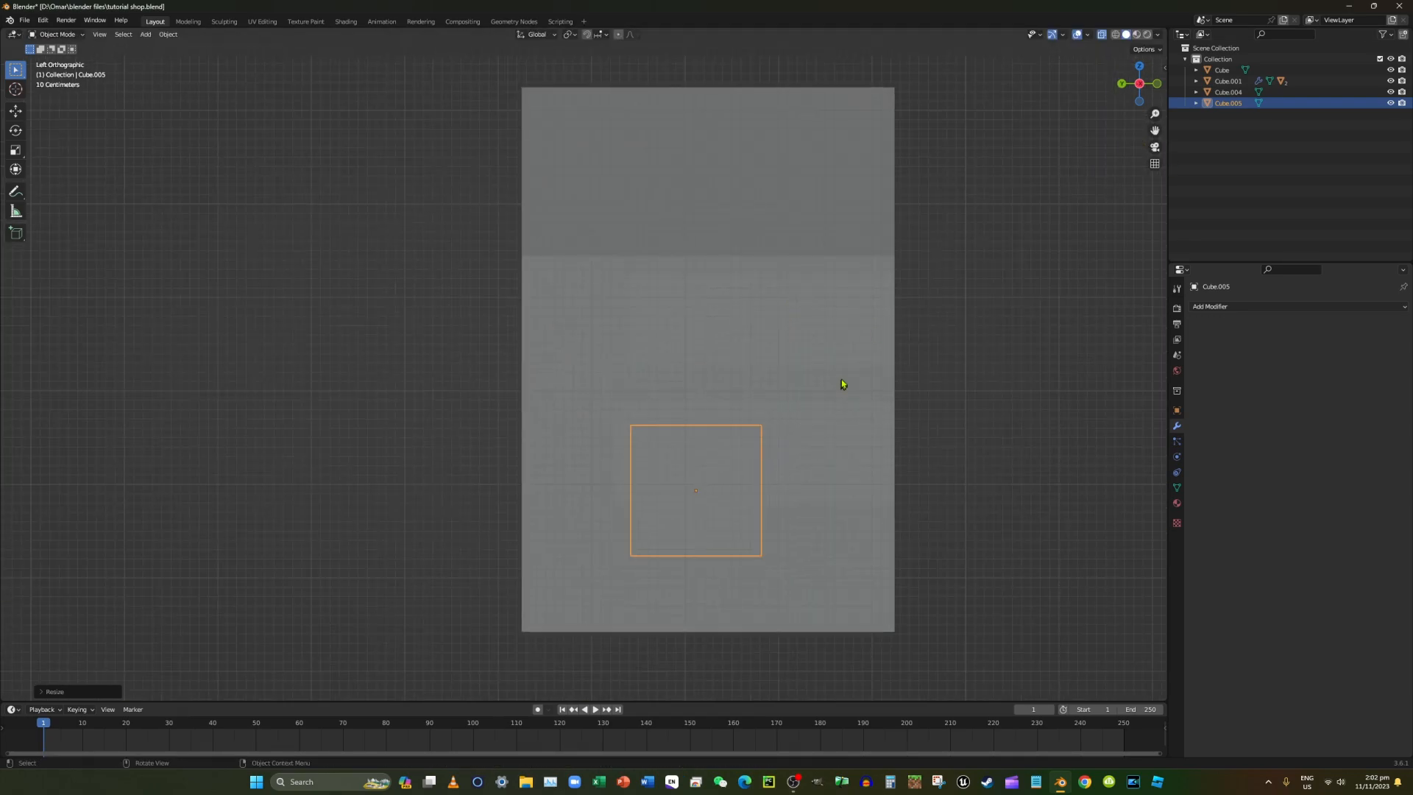
# Switch to wireframe in the left orthographic view and scale the cube down uniformly to about 0.62.
pyautogui.moveTo(981, 235); pyautogui.dragTo(889, 259, button='middle')
pyautogui.scroll(-5, 846, 262)
pyautogui.moveTo(801, 265); pyautogui.dragTo(846, 234, button='middle')
pyautogui.click(1116, 34)
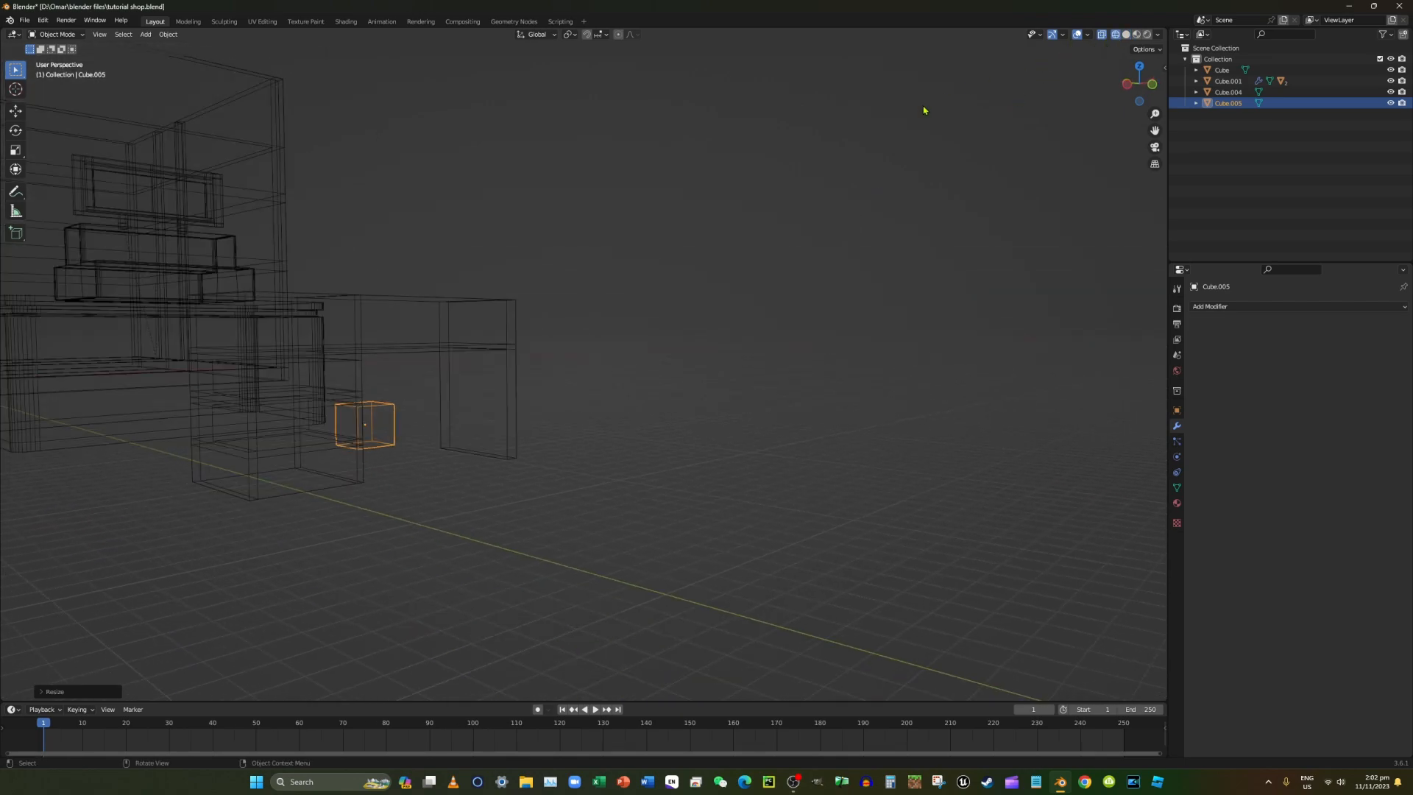
pyautogui.click(1127, 84)
pyautogui.scroll(2, 857, 196)
pyautogui.scroll(5, 853, 206)
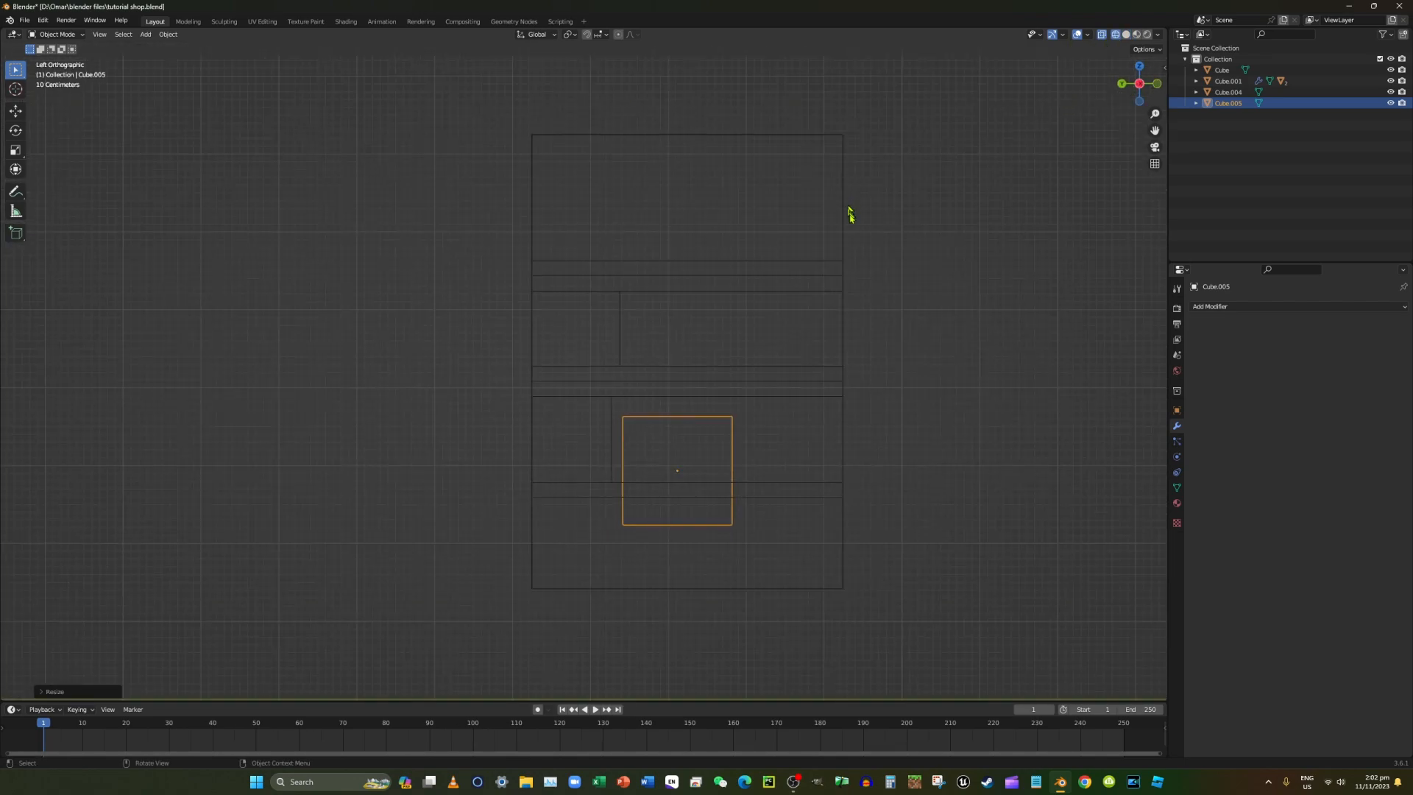
pyautogui.press('s')
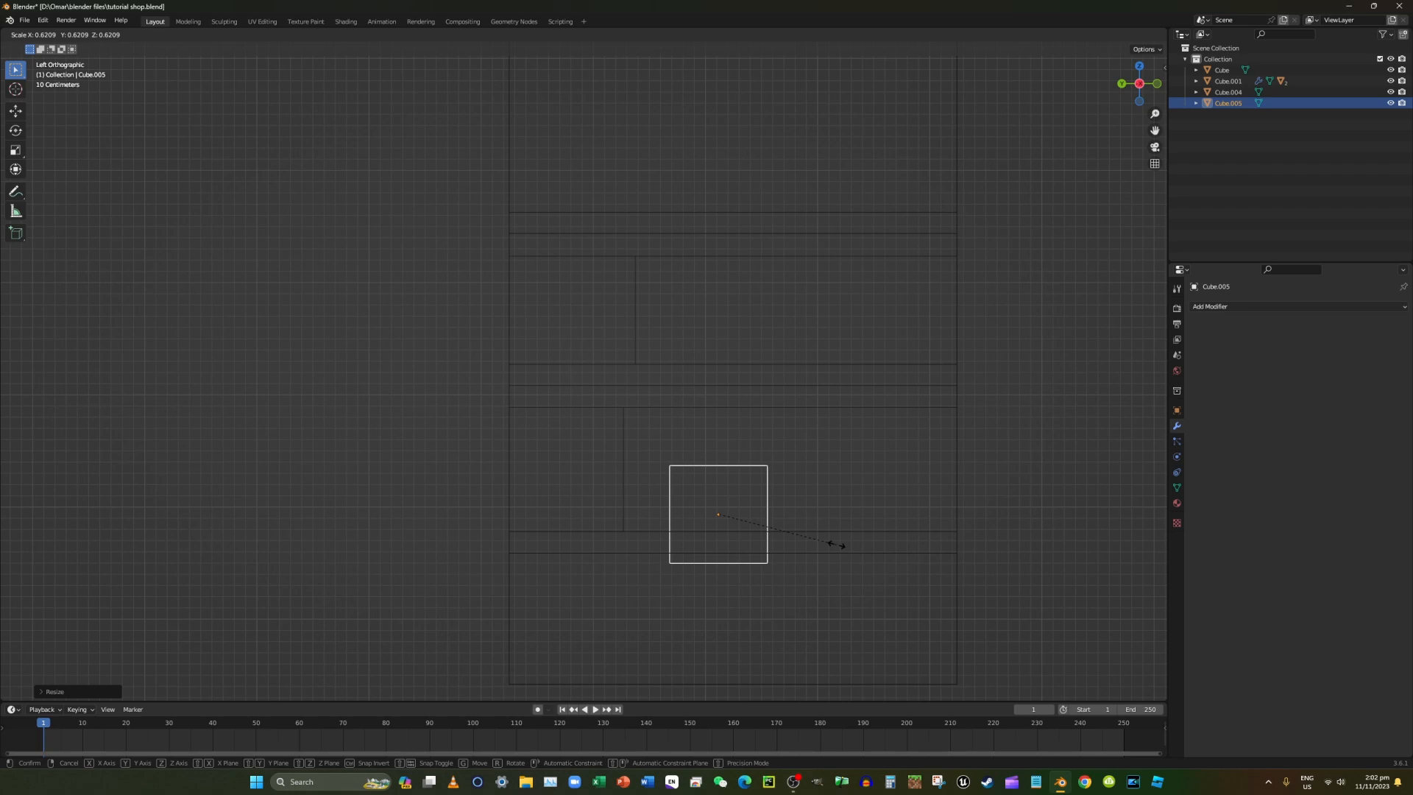
pyautogui.click(836, 546)
pyautogui.press('h')
pyautogui.hotkey('alt', 'h')
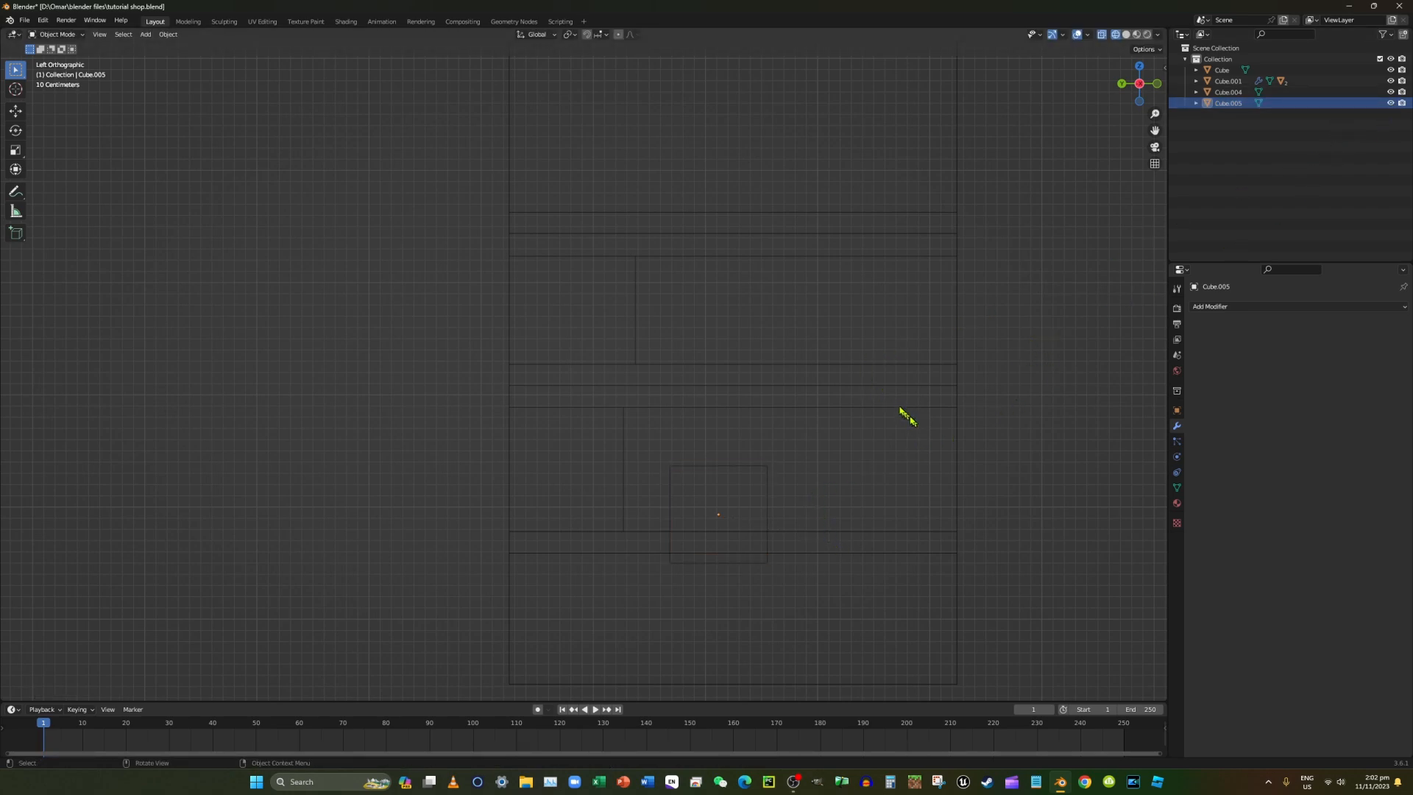
# Move the cube against the back of the lower shelf compartment and stretch it along Z to roughly the compartment's height.
pyautogui.click(766, 475)
pyautogui.press('g')
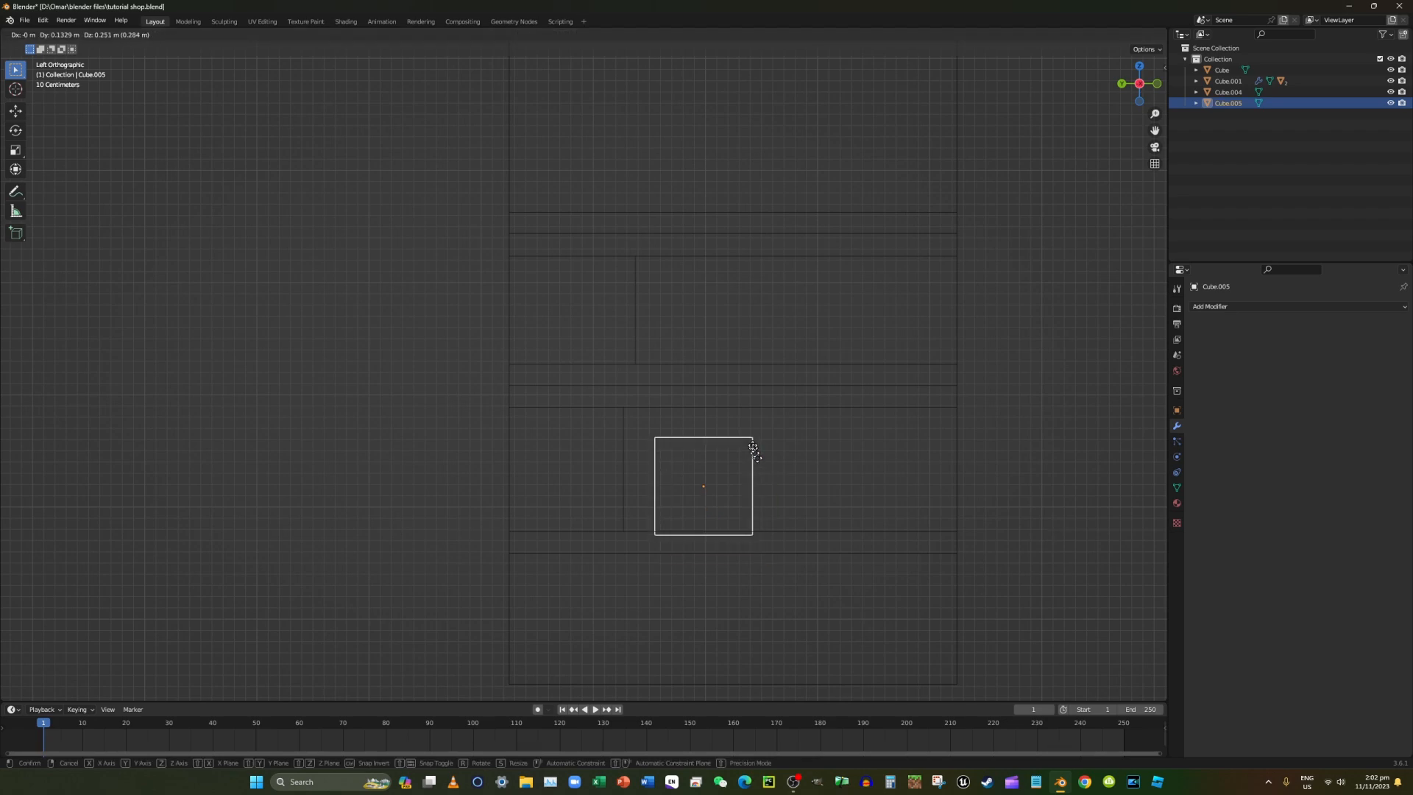
pyautogui.click(722, 416)
pyautogui.press('s')
pyautogui.press('z')
pyautogui.click(737, 411)
pyautogui.press('g')
pyautogui.press('z')
pyautogui.click(733, 422)
# Fine-tune the cube's Z scale and height so it fits exactly between the lower compartment's floor and ceiling.
pyautogui.press('s')
pyautogui.press('z')
pyautogui.click(738, 423)
pyautogui.press('g')
pyautogui.press('z')
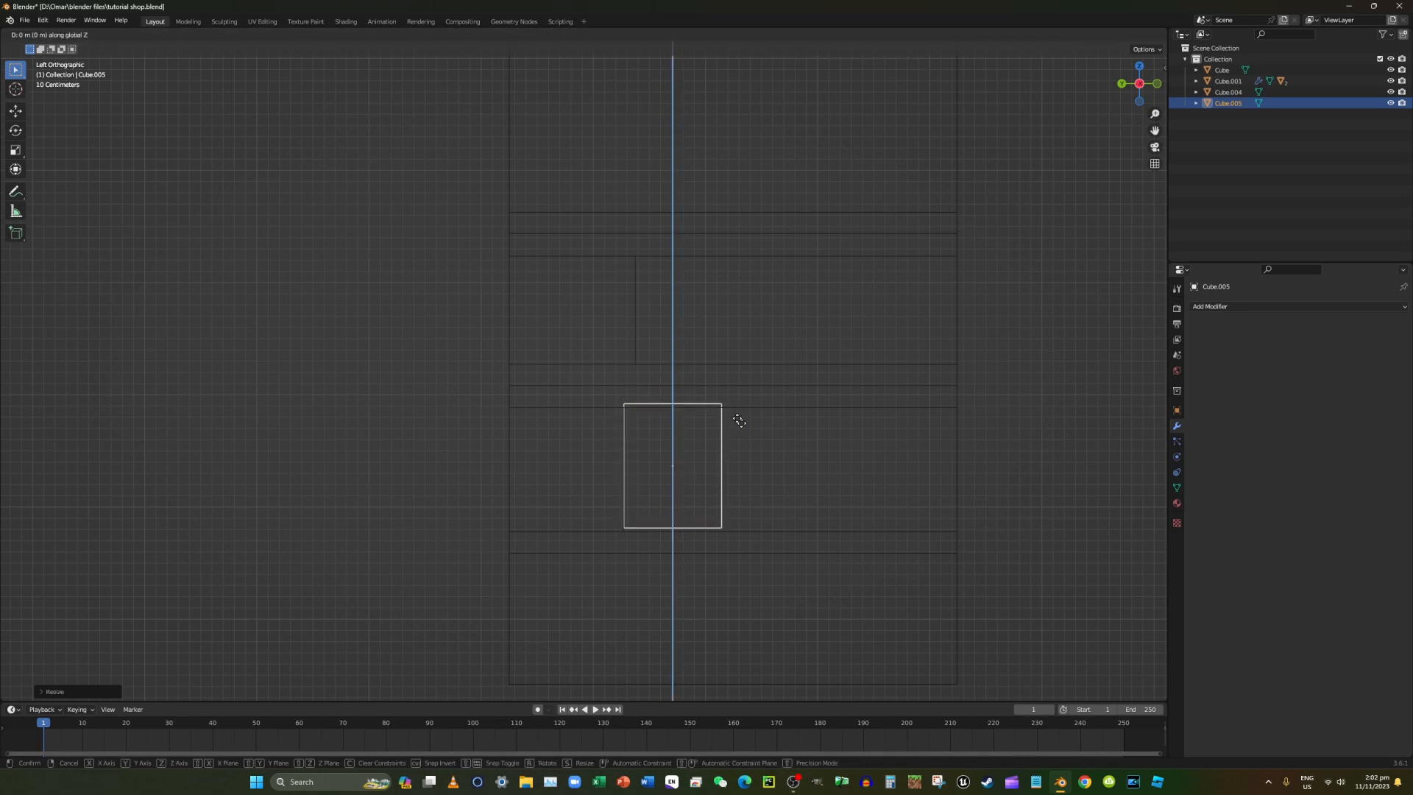
pyautogui.click(739, 421)
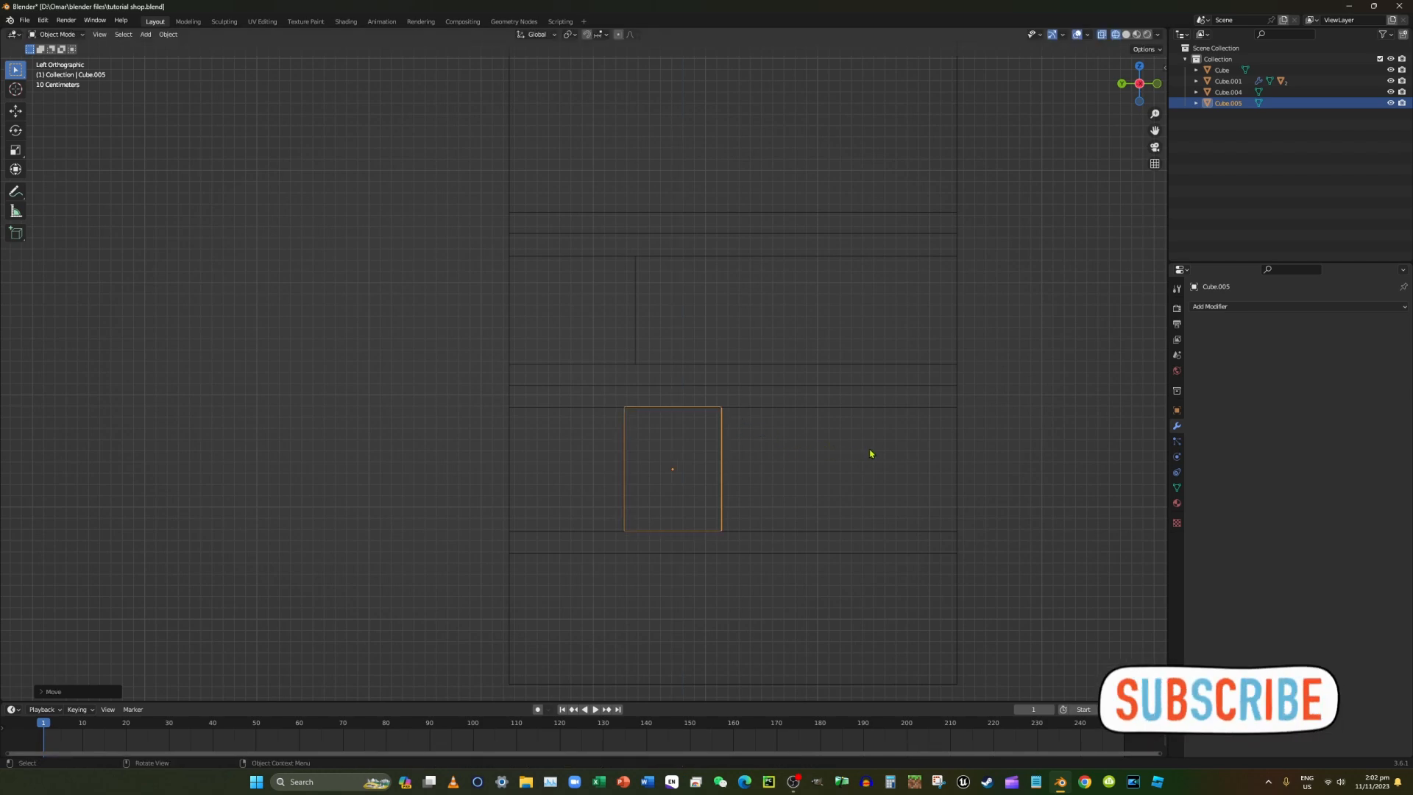
pyautogui.press('s')
pyautogui.press('z')
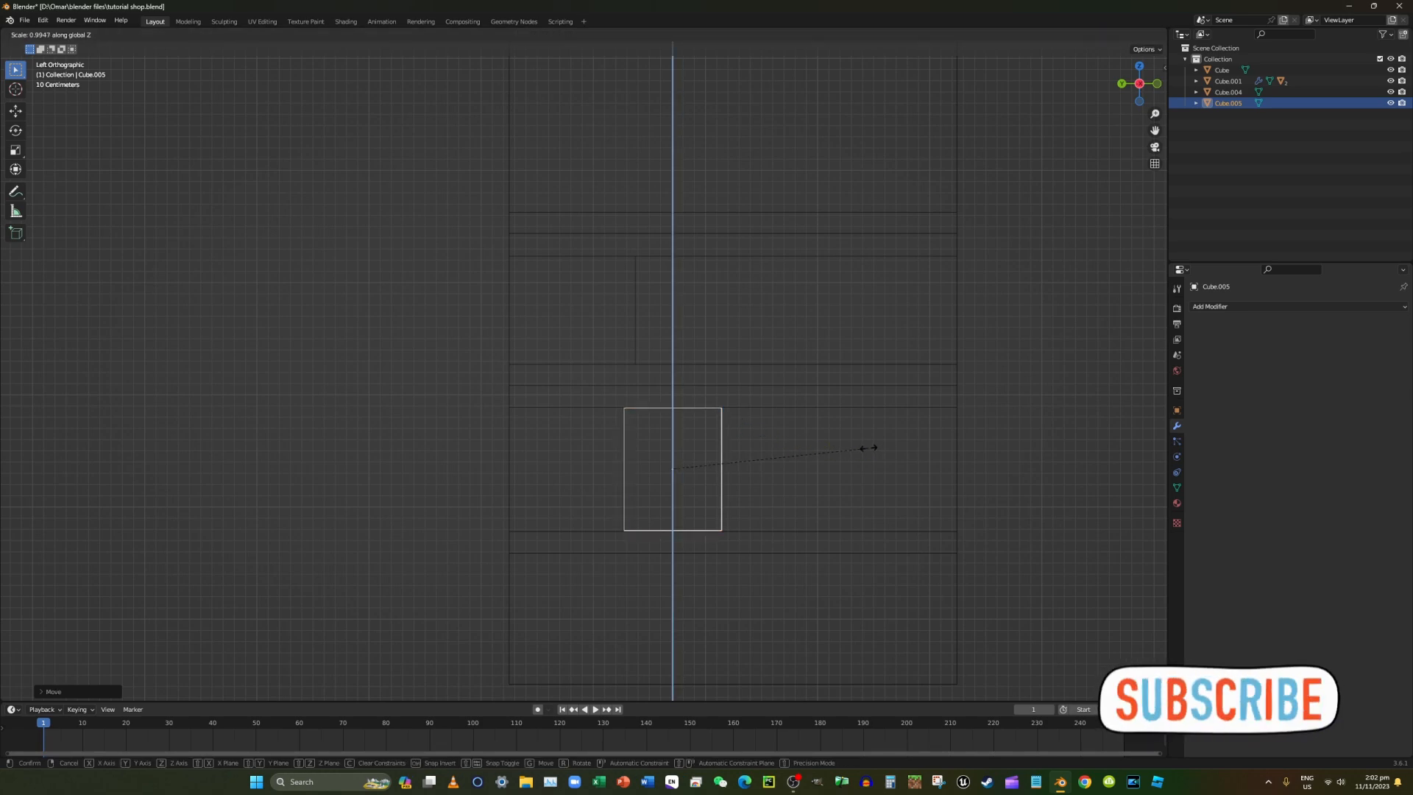
pyautogui.click(869, 449)
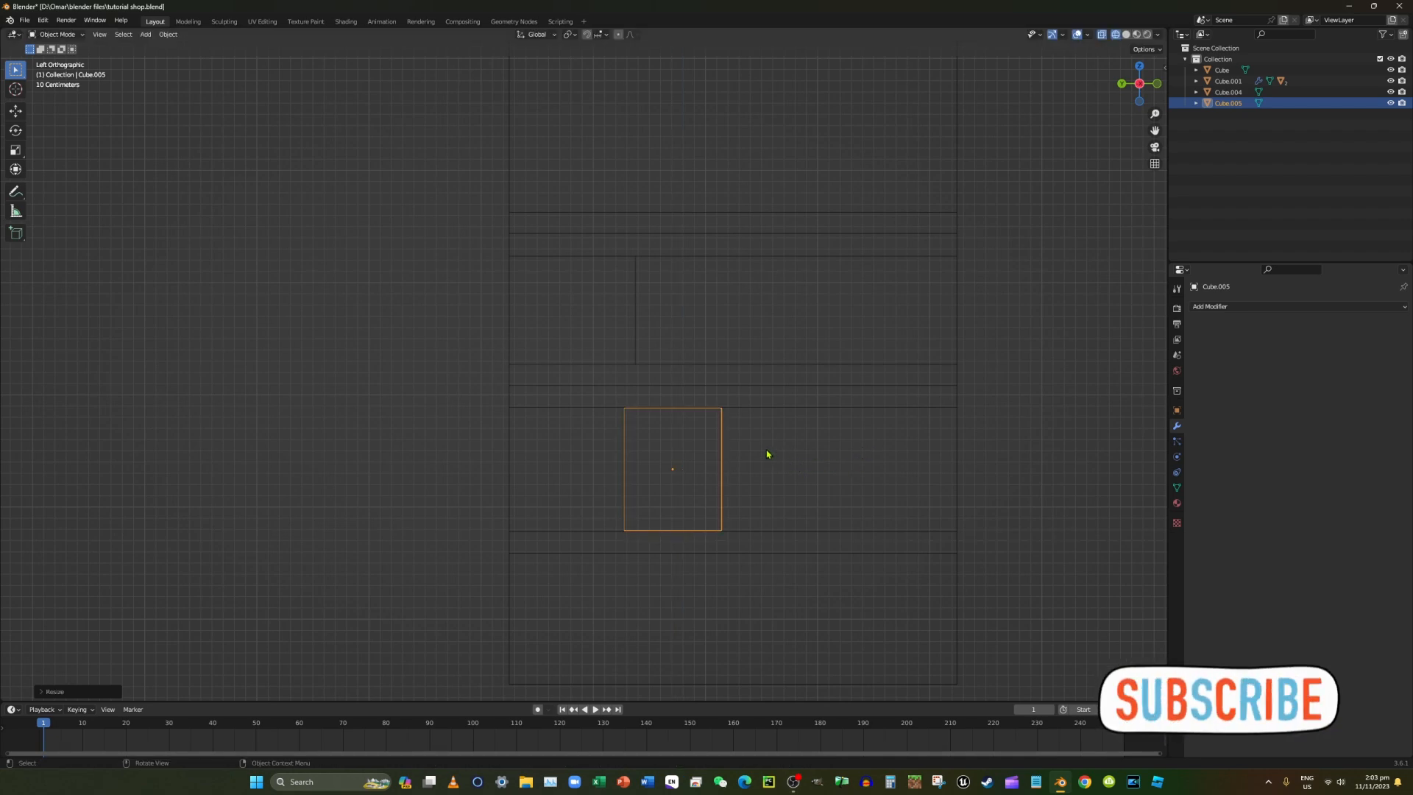
# Stretch the cube along Y and shift it so it fills the lower compartment from its back wall to the desk's front.
pyautogui.press('s')
pyautogui.press('y')
pyautogui.click(962, 442)
pyautogui.press('g')
pyautogui.press('y')
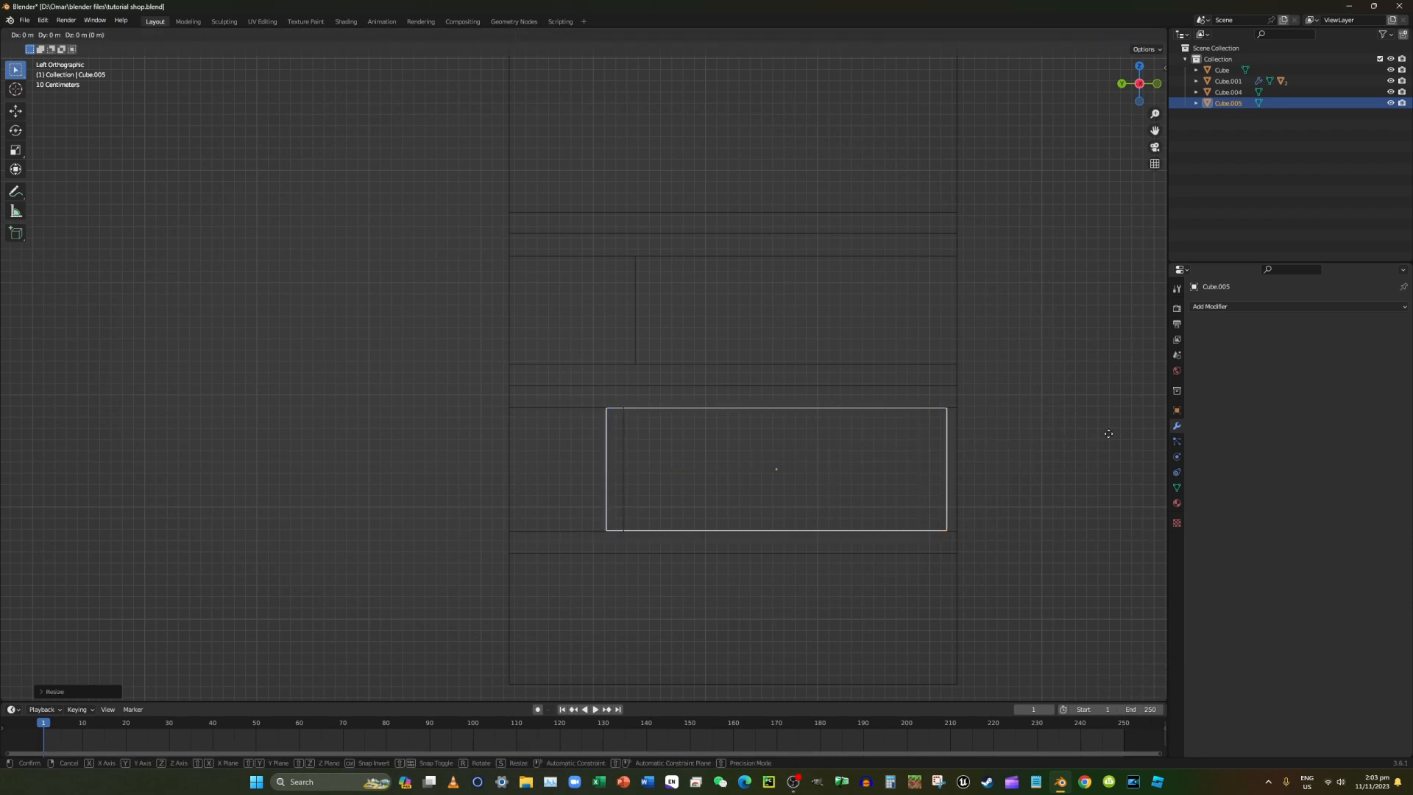
pyautogui.click(1119, 430)
pyautogui.press('s')
pyautogui.press('y')
pyautogui.click(1114, 434)
pyautogui.press('g')
pyautogui.press('y')
pyautogui.click(1117, 429)
# Open the desk in Edit Mode with solid shading and select the back face of the upper shelf compartment.
pyautogui.click(610, 442)
pyautogui.moveTo(599, 437); pyautogui.dragTo(557, 328, button='middle')
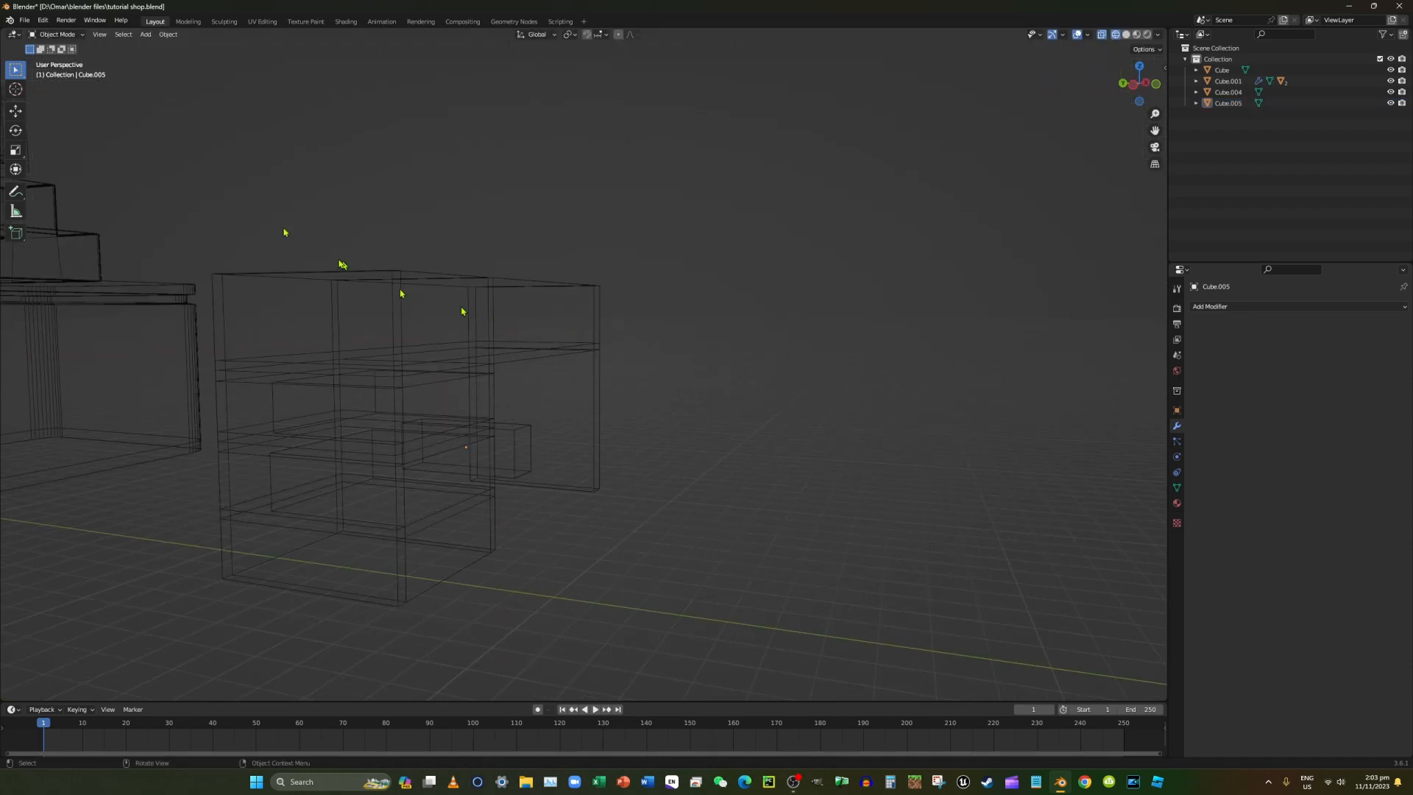
pyautogui.click(63, 34)
pyautogui.click(486, 286)
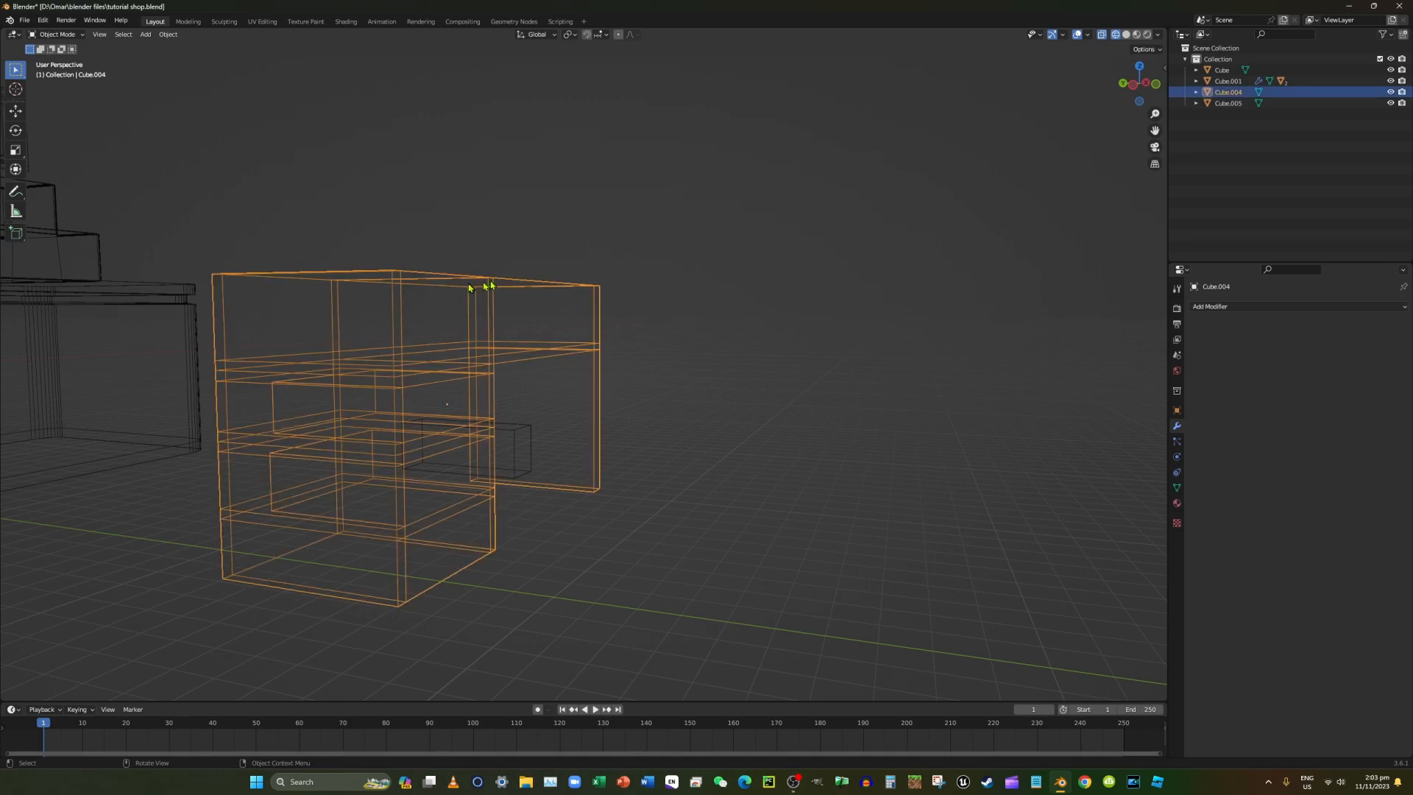
pyautogui.click(56, 36)
pyautogui.click(56, 59)
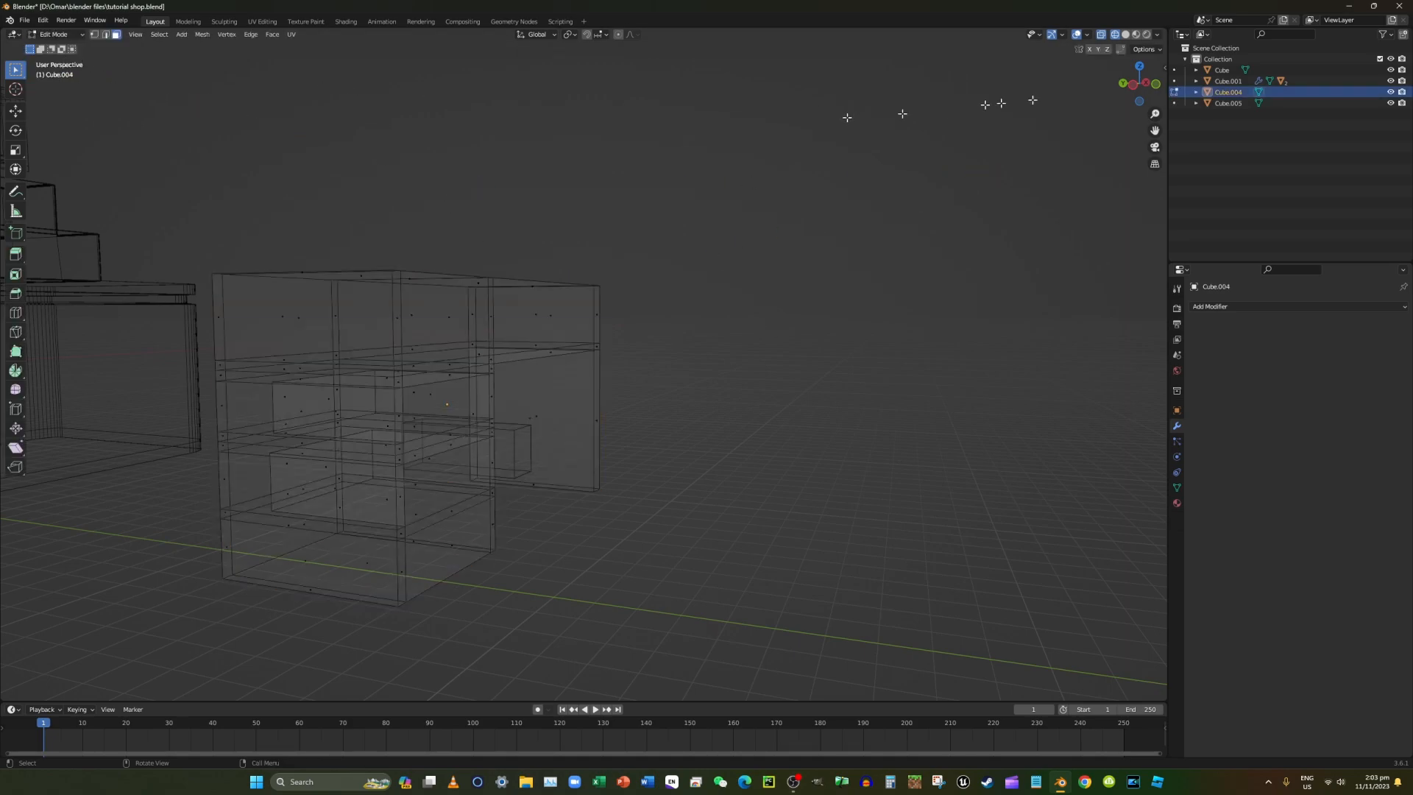
pyautogui.click(1133, 85)
pyautogui.moveTo(800, 237); pyautogui.dragTo(876, 249, button='middle')
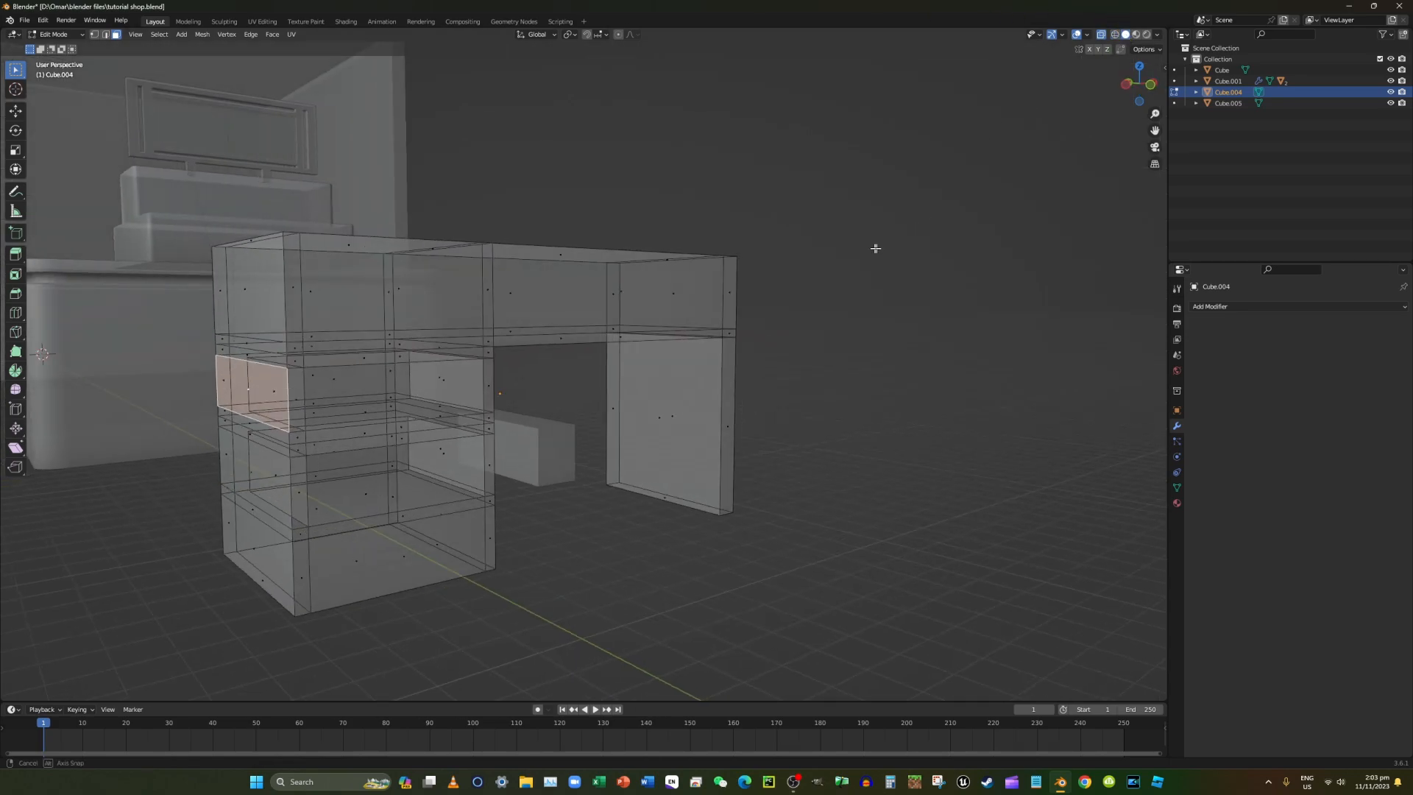
pyautogui.click(1101, 36)
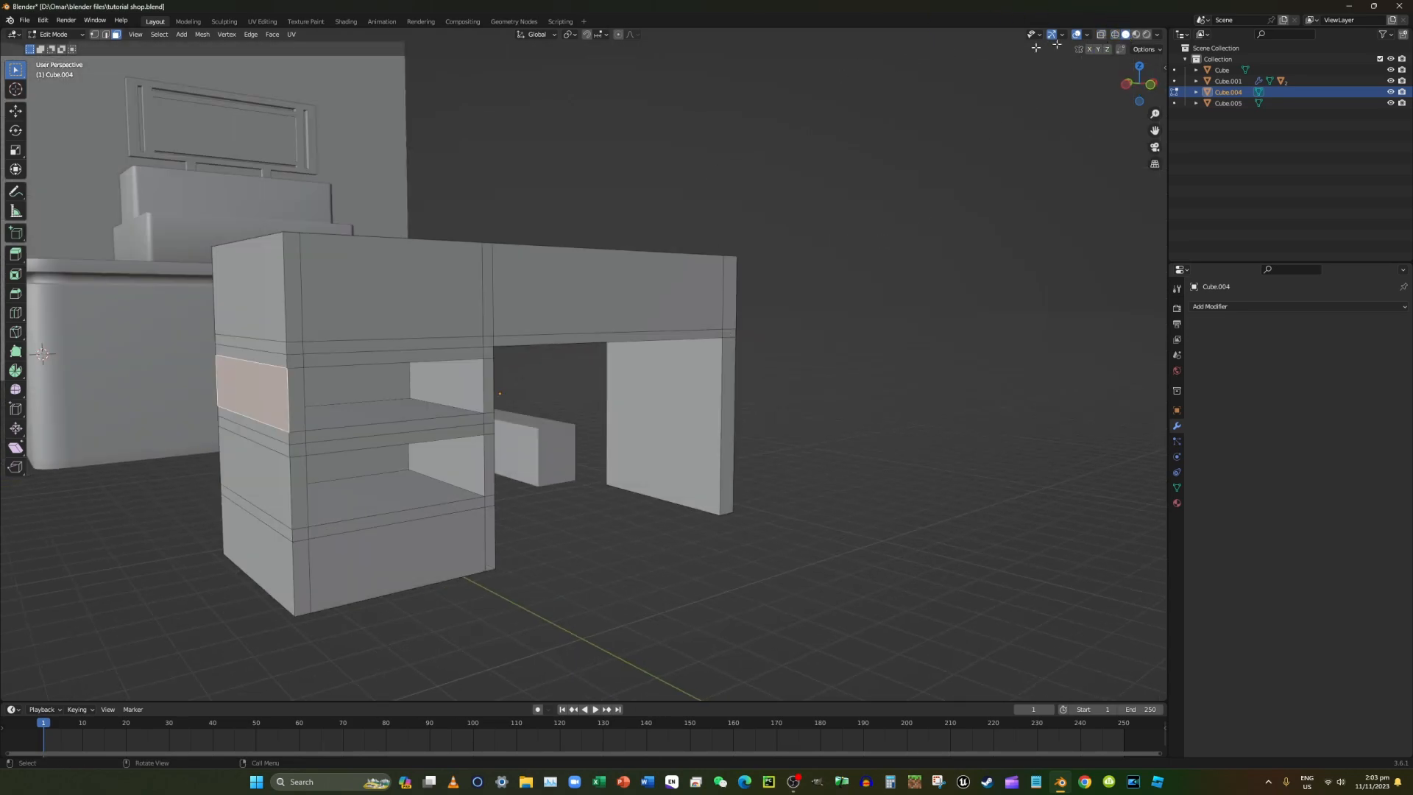
pyautogui.click(368, 389)
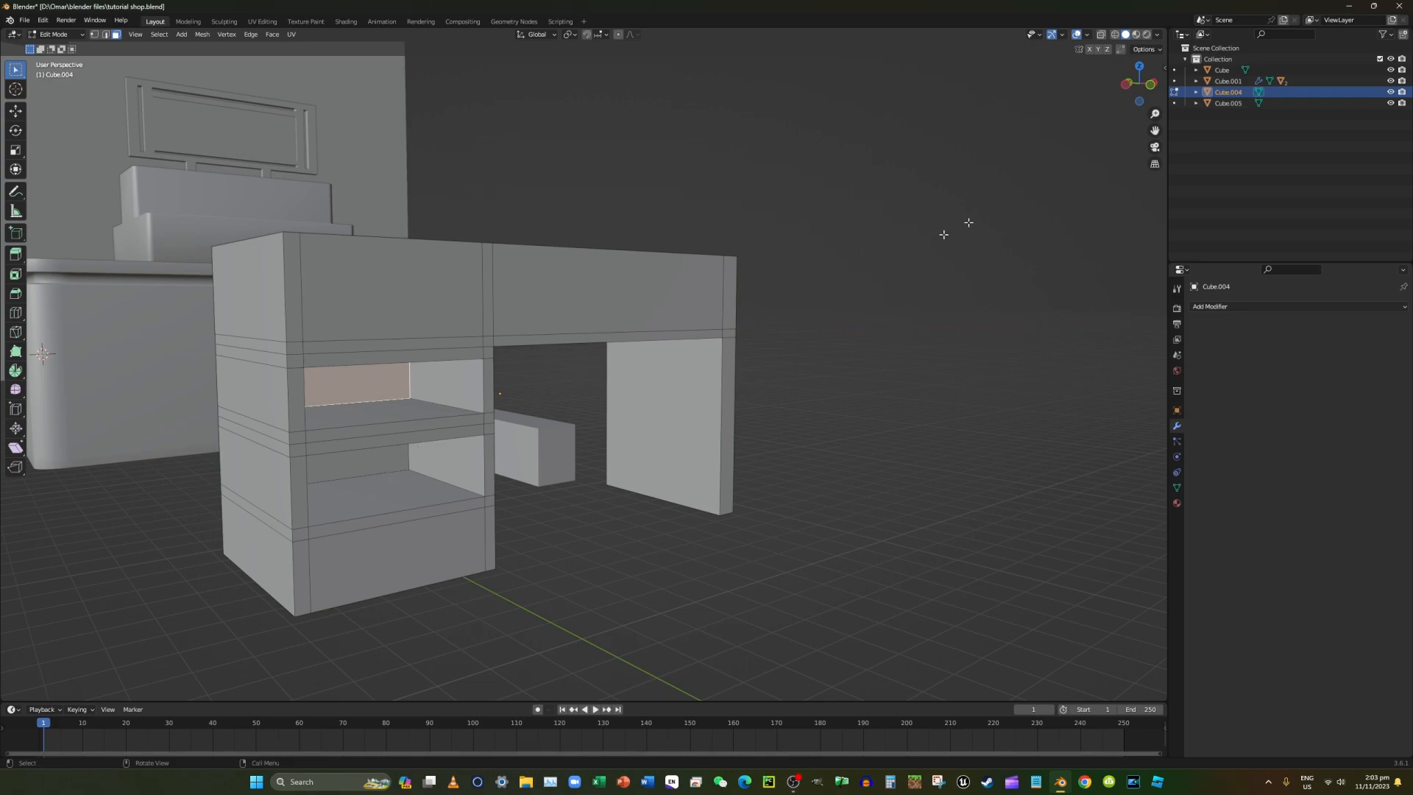
# Move the upper compartment's back face about 0.1 m along Y to align it with the lower compartment's back face.
pyautogui.click(1101, 35)
pyautogui.click(1126, 83)
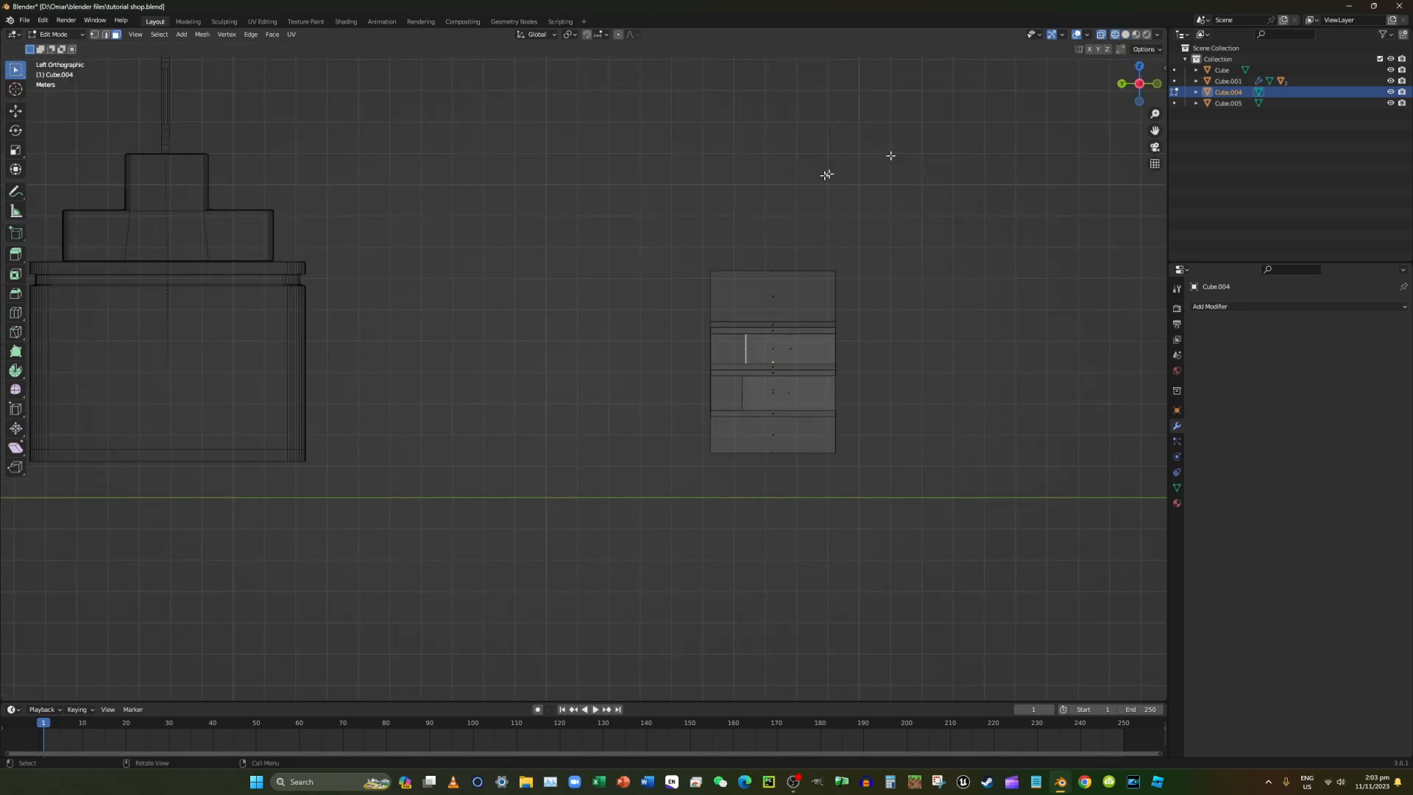
pyautogui.scroll(3, 866, 218)
pyautogui.scroll(1, 870, 226)
pyautogui.moveTo(1155, 130); pyautogui.dragTo(876, 141)
pyautogui.scroll(3, 993, 208)
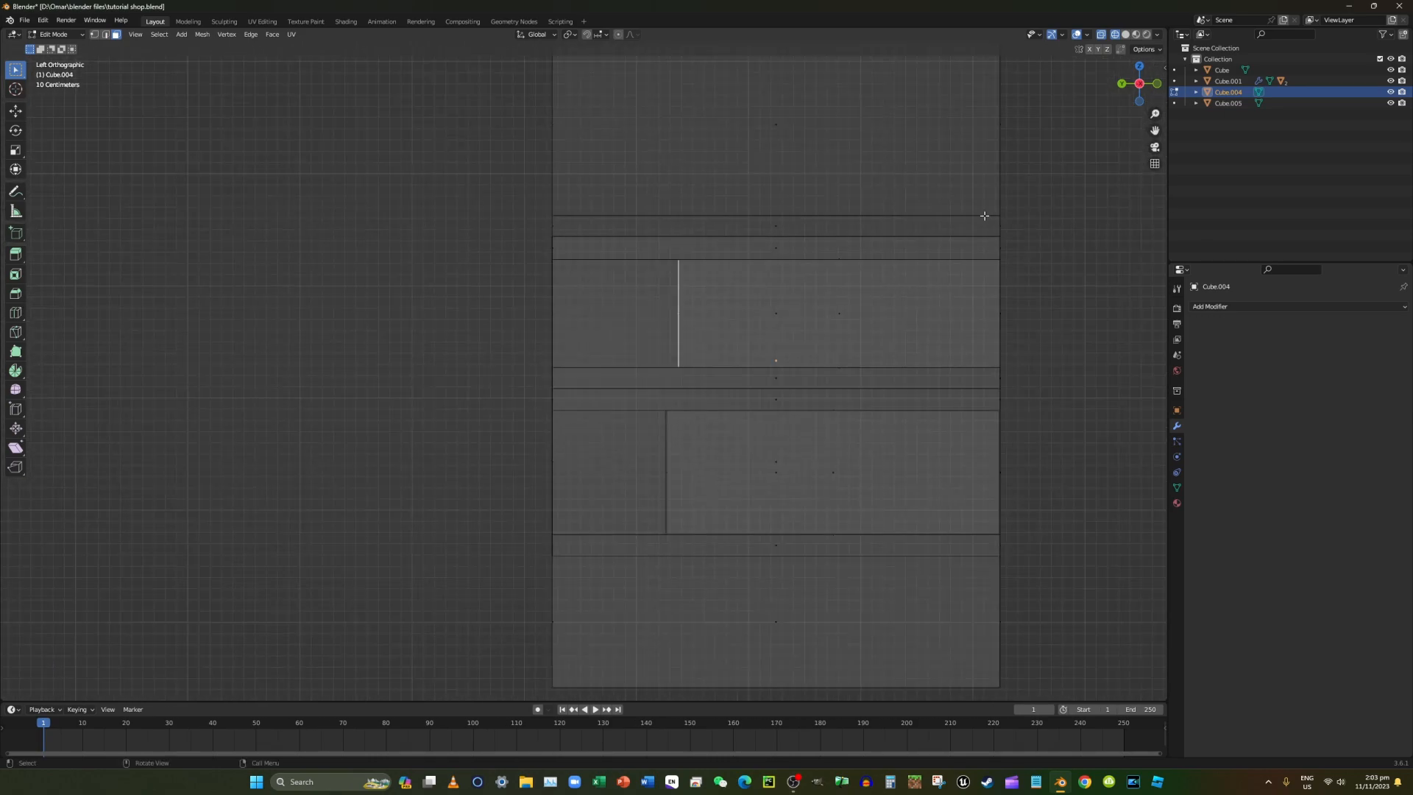
pyautogui.press('g')
pyautogui.press('y')
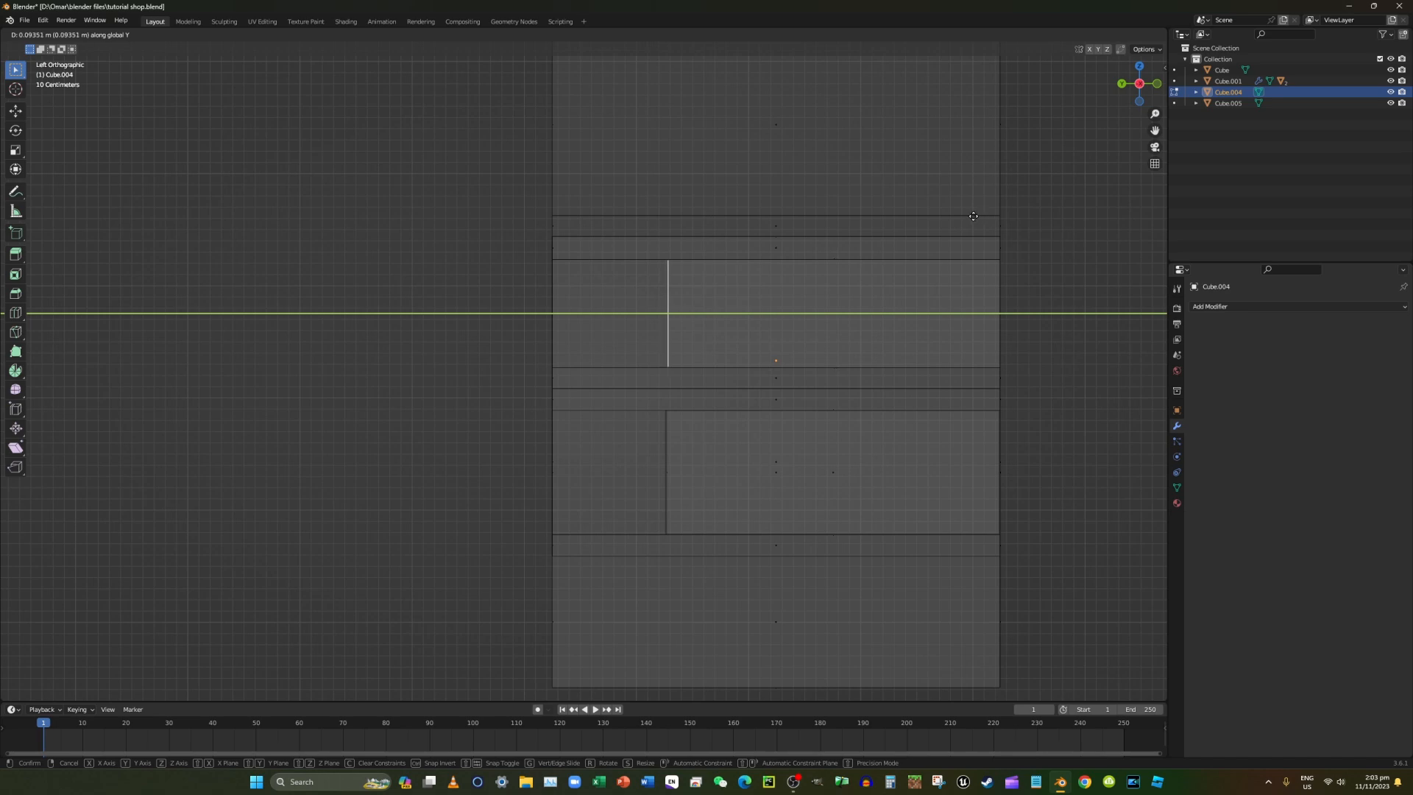
pyautogui.click(972, 216)
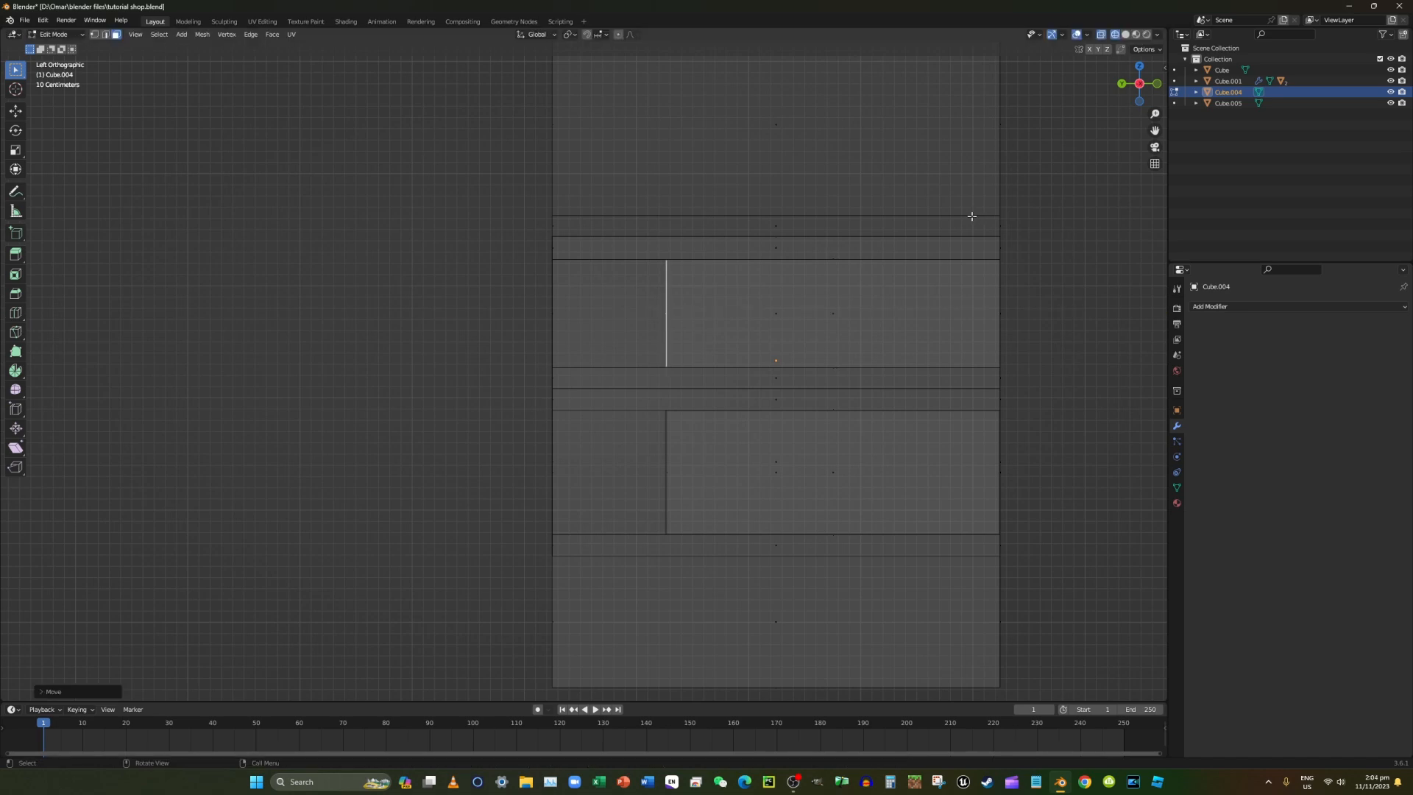
# Move the back faces of both compartments together about 0.02 m along Y toward the desk's rear, and return to Object Mode.
pyautogui.moveTo(673, 416); pyautogui.dragTo(532, 256, button='middle')
pyautogui.click(174, 489)
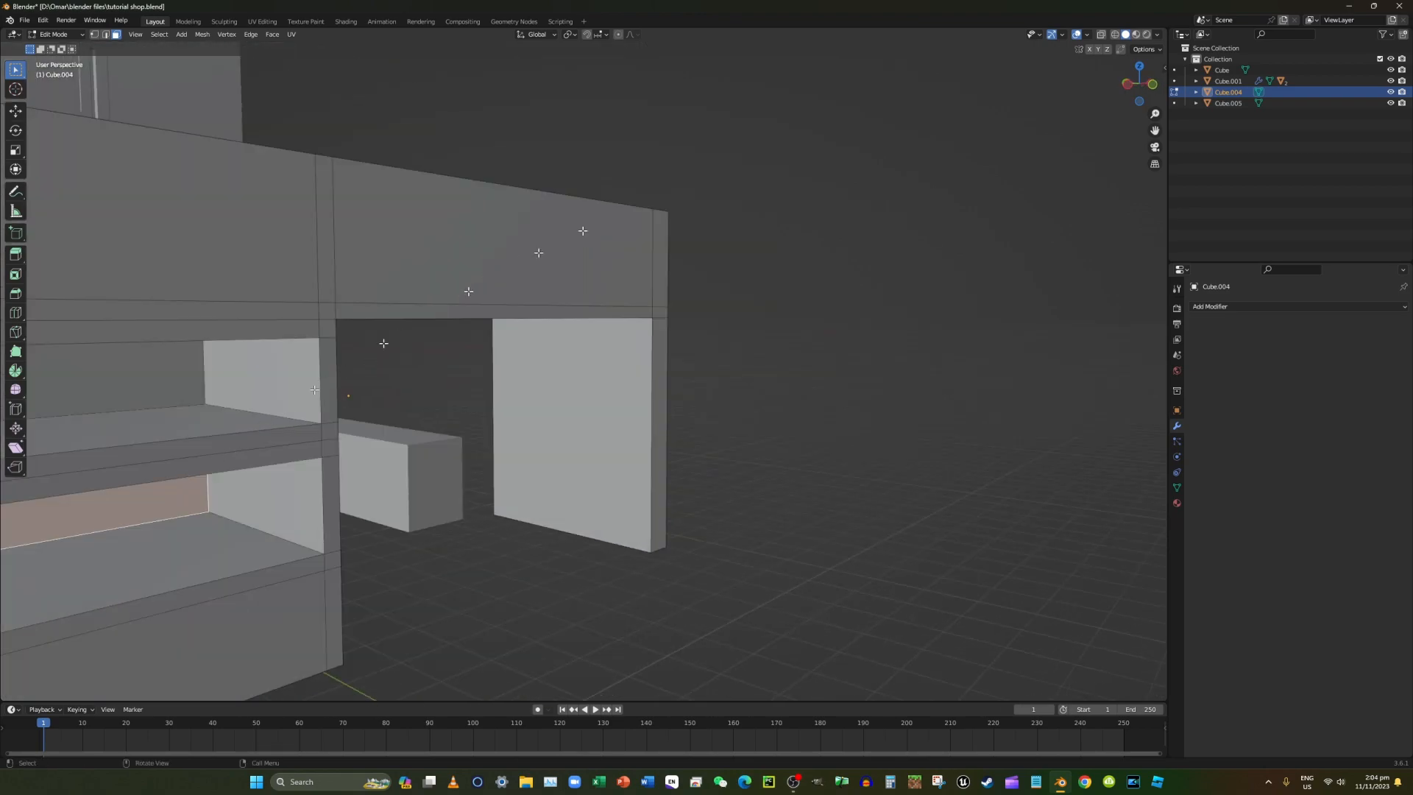
pyautogui.keyDown('shift'); pyautogui.click(172, 368); pyautogui.keyUp('shift')
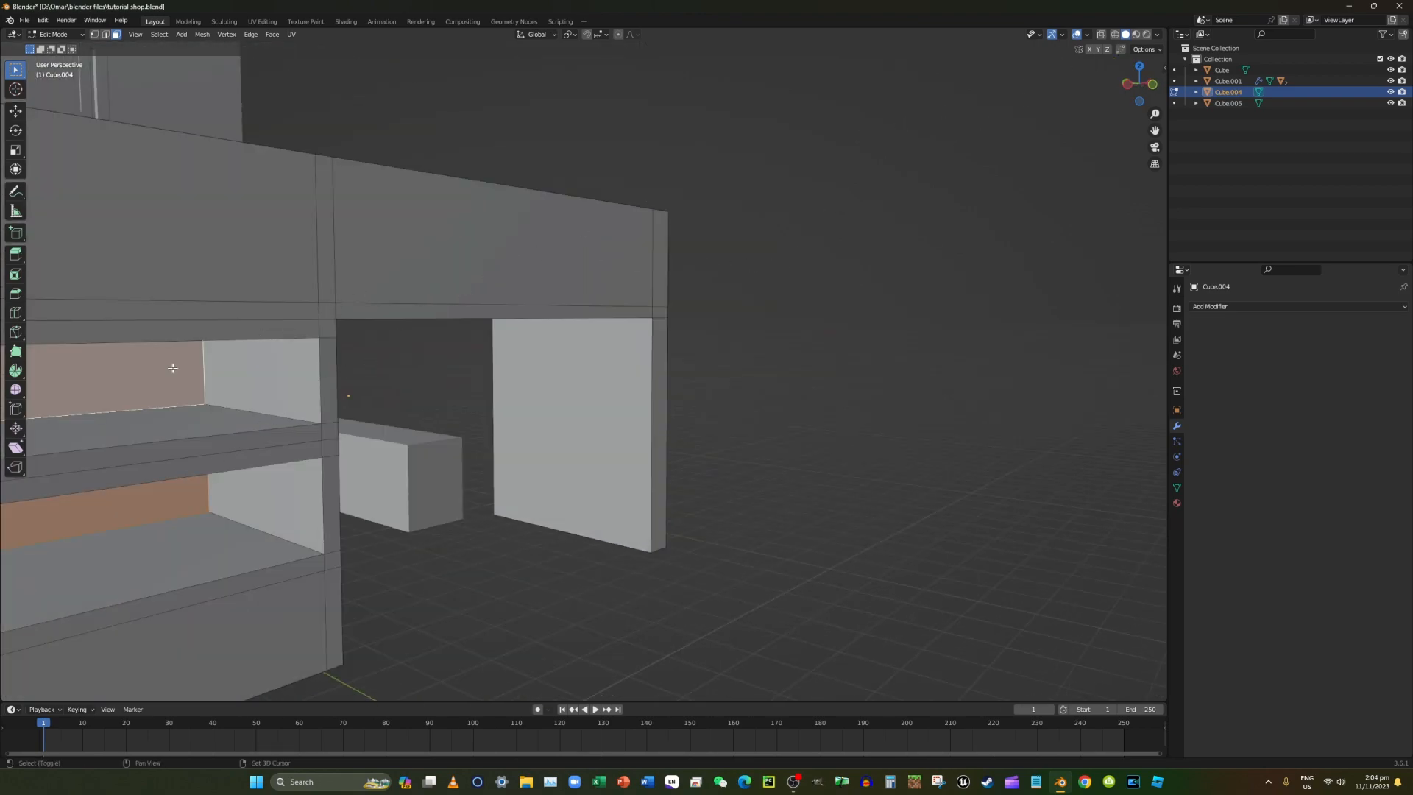
pyautogui.click(1127, 83)
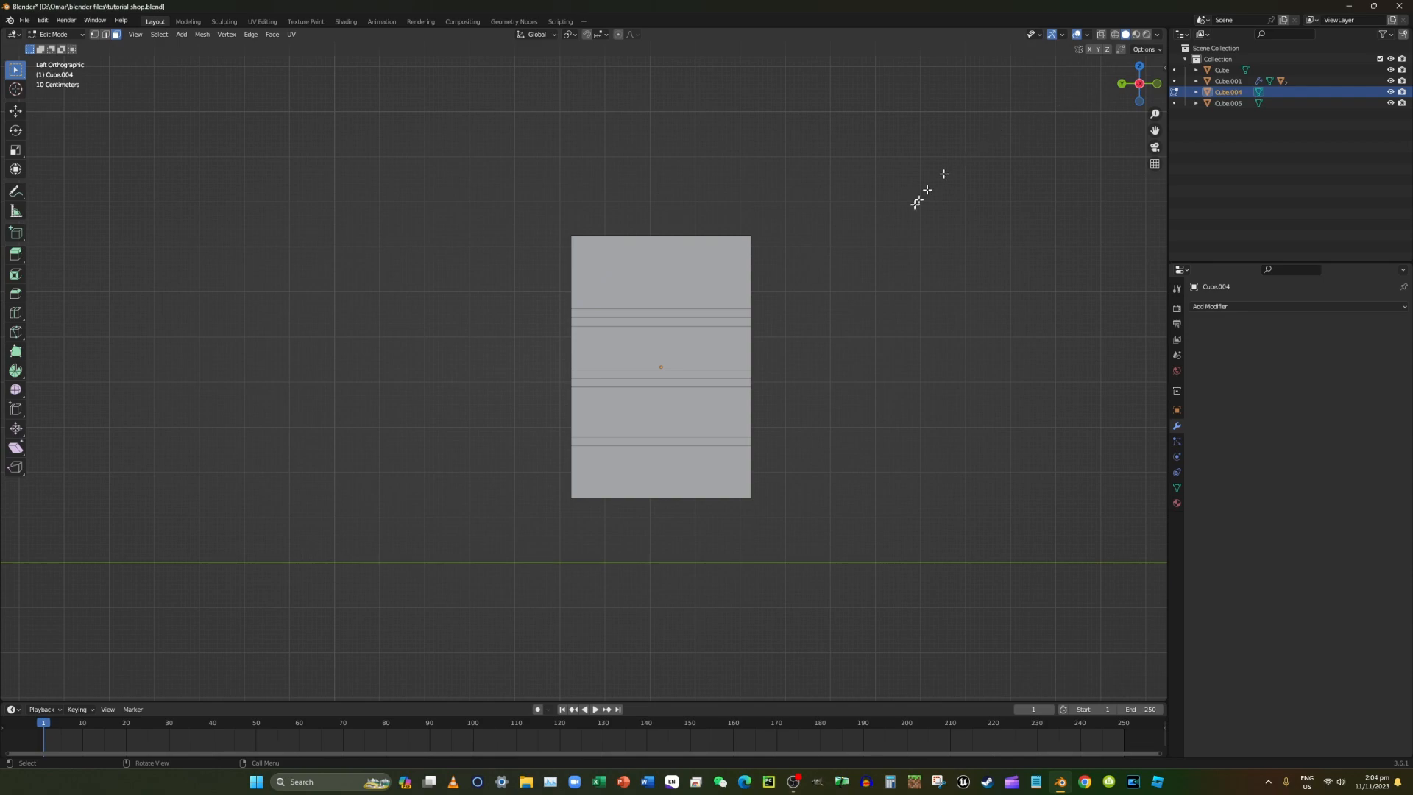
pyautogui.scroll(4, 916, 202)
pyautogui.click(1102, 36)
pyautogui.rightClick(956, 181)
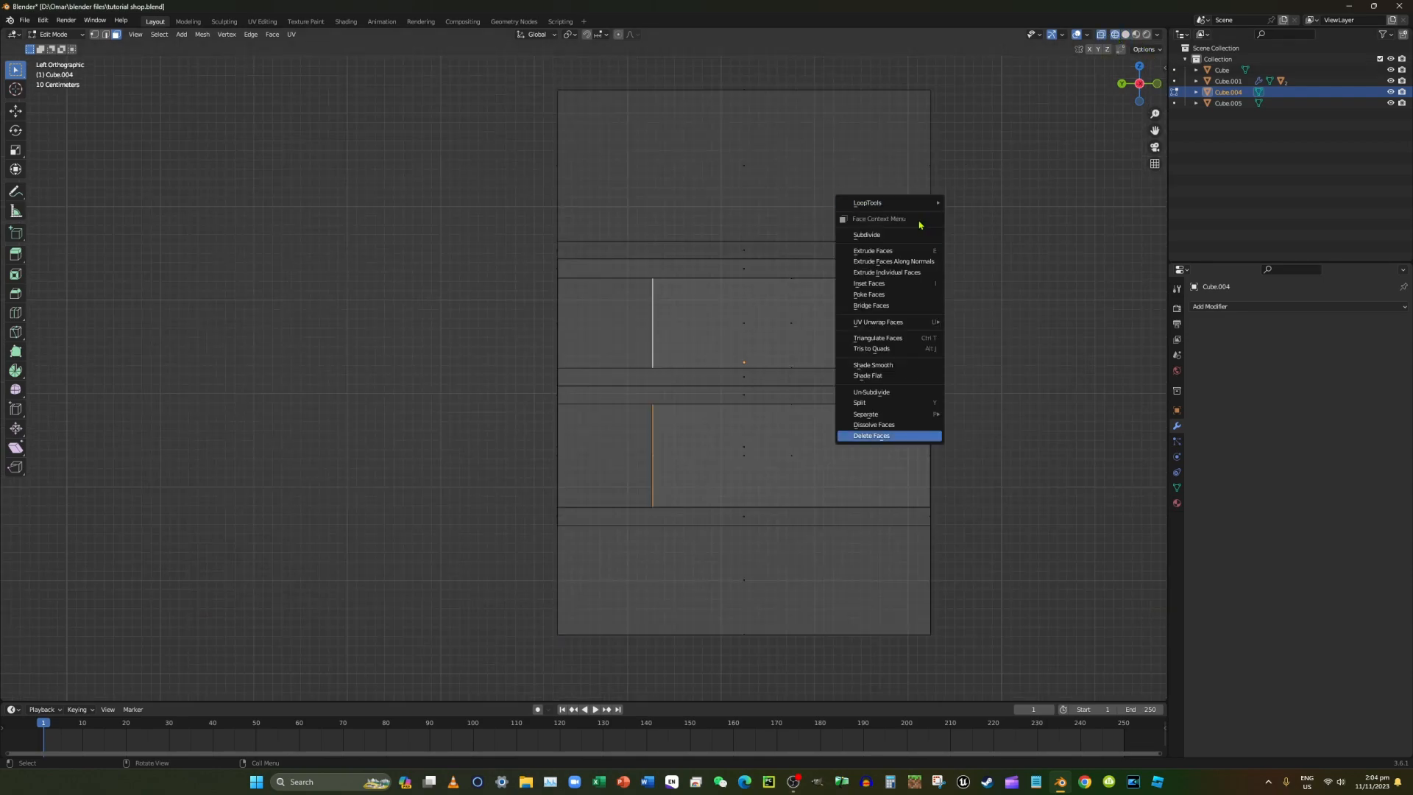
pyautogui.scroll(2, 909, 182)
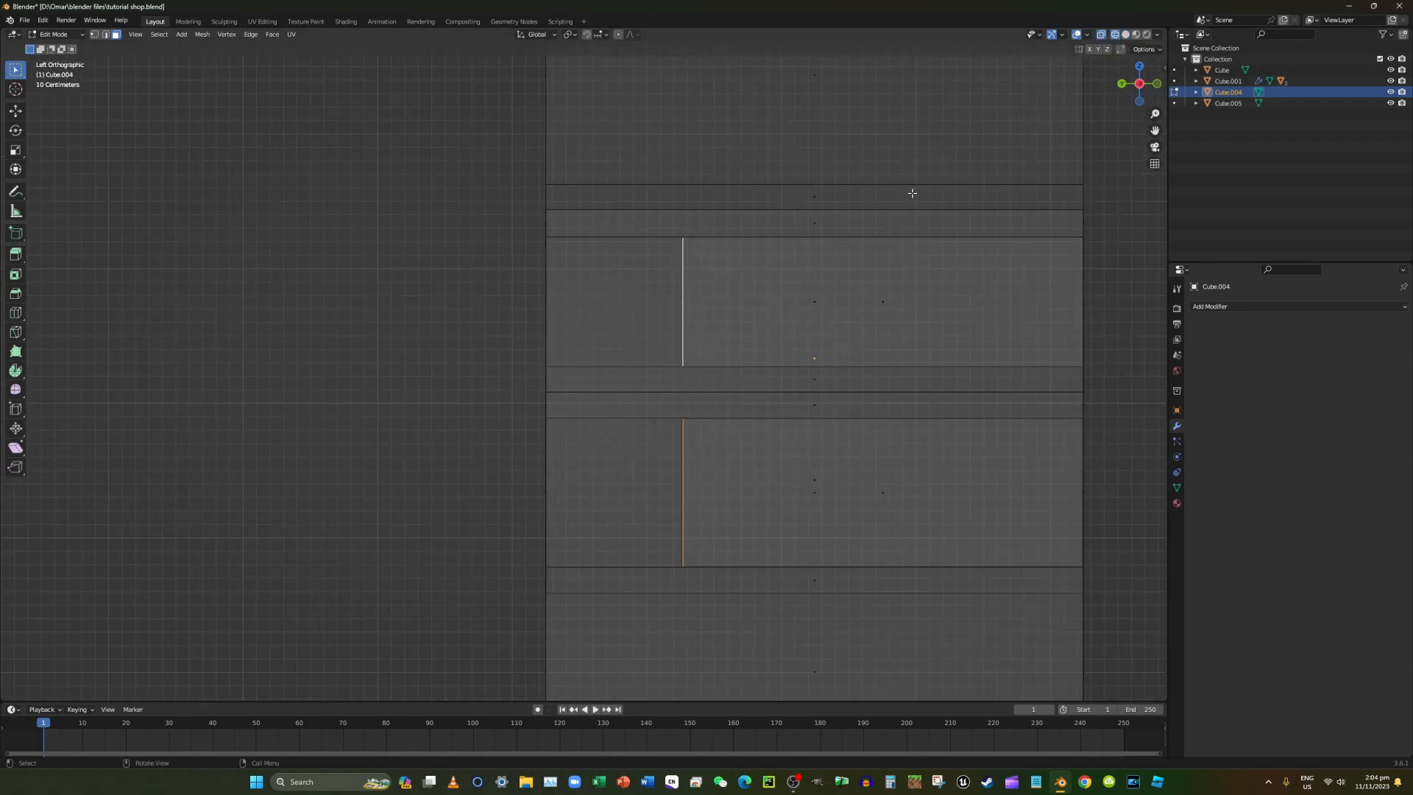
pyautogui.press('g')
pyautogui.press('y')
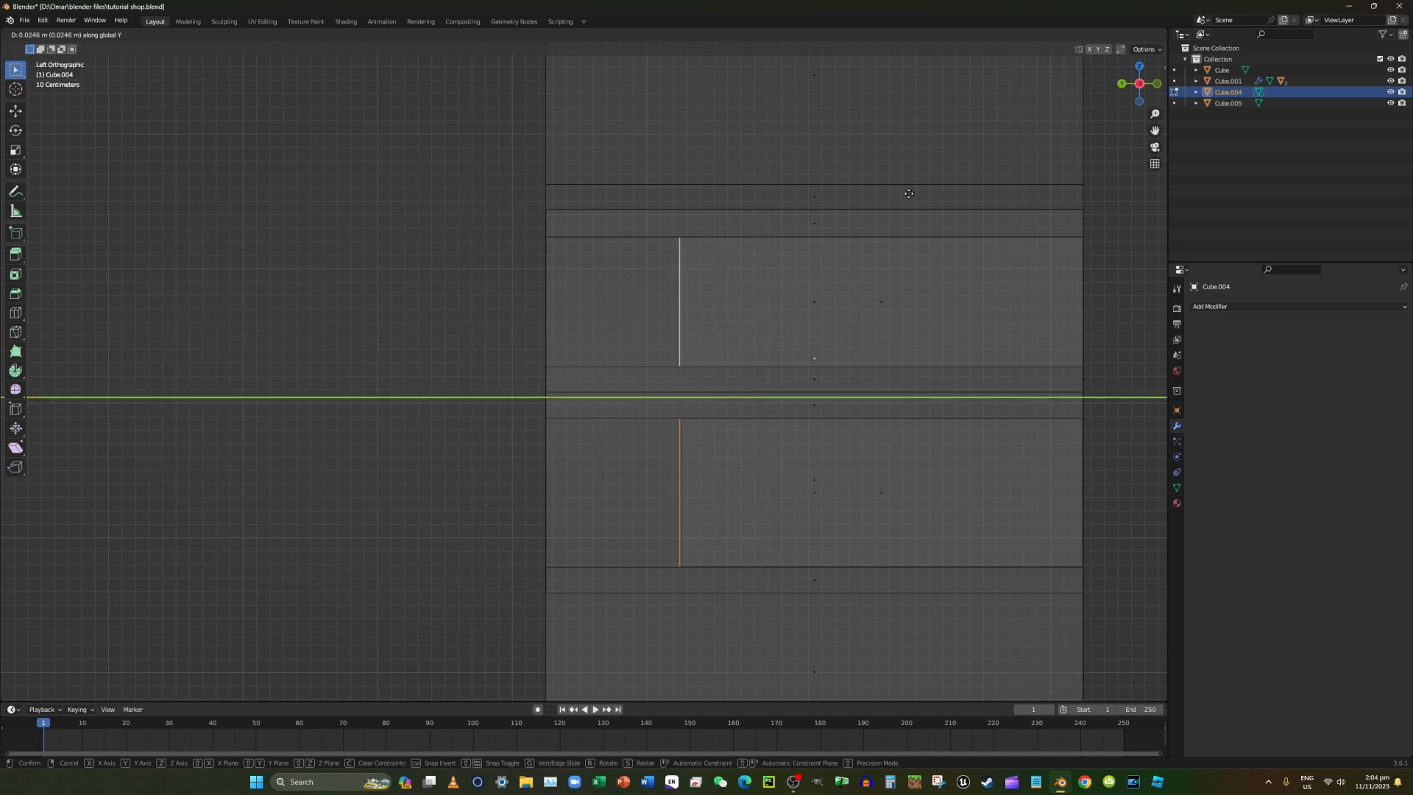
pyautogui.click(909, 193)
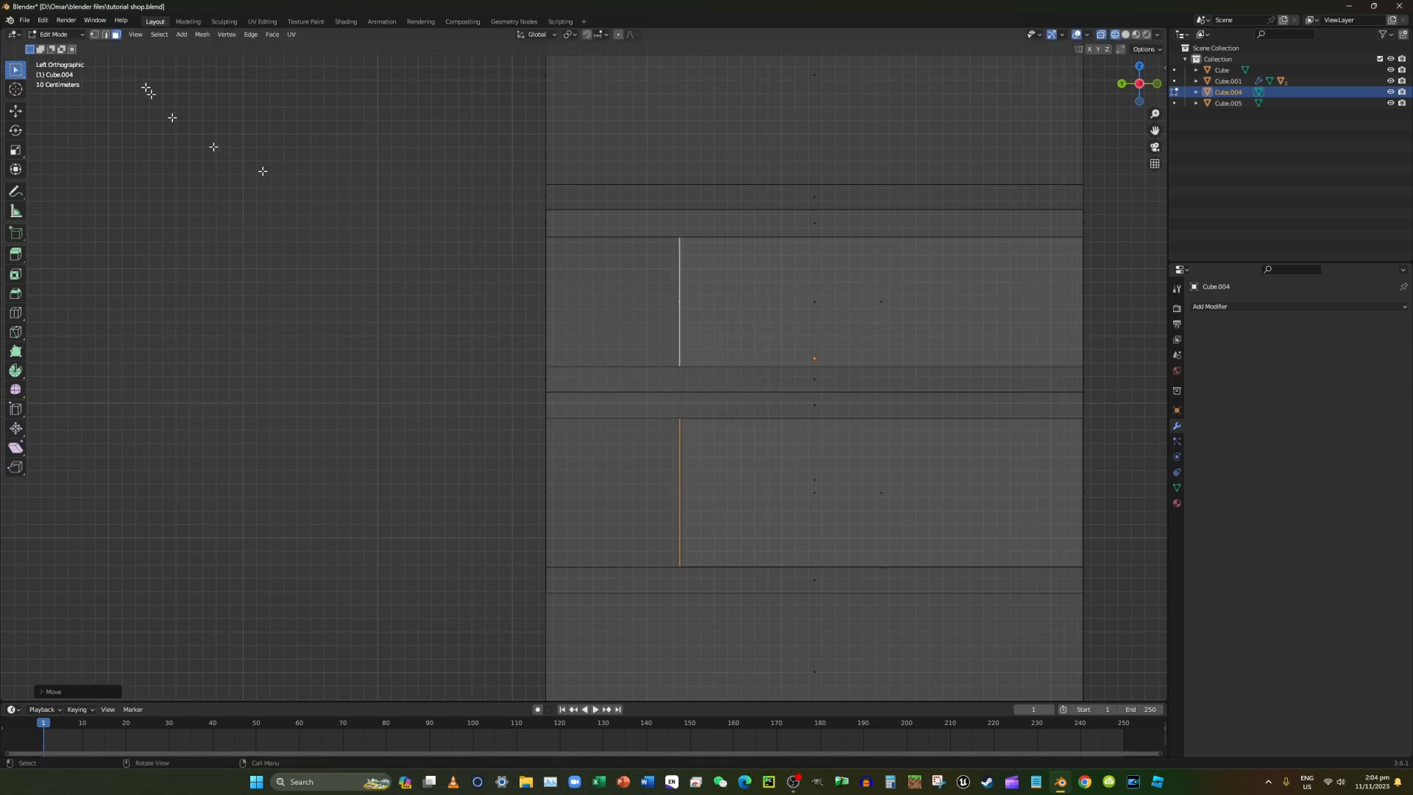
pyautogui.click(70, 39)
pyautogui.click(53, 34)
pyautogui.click(53, 46)
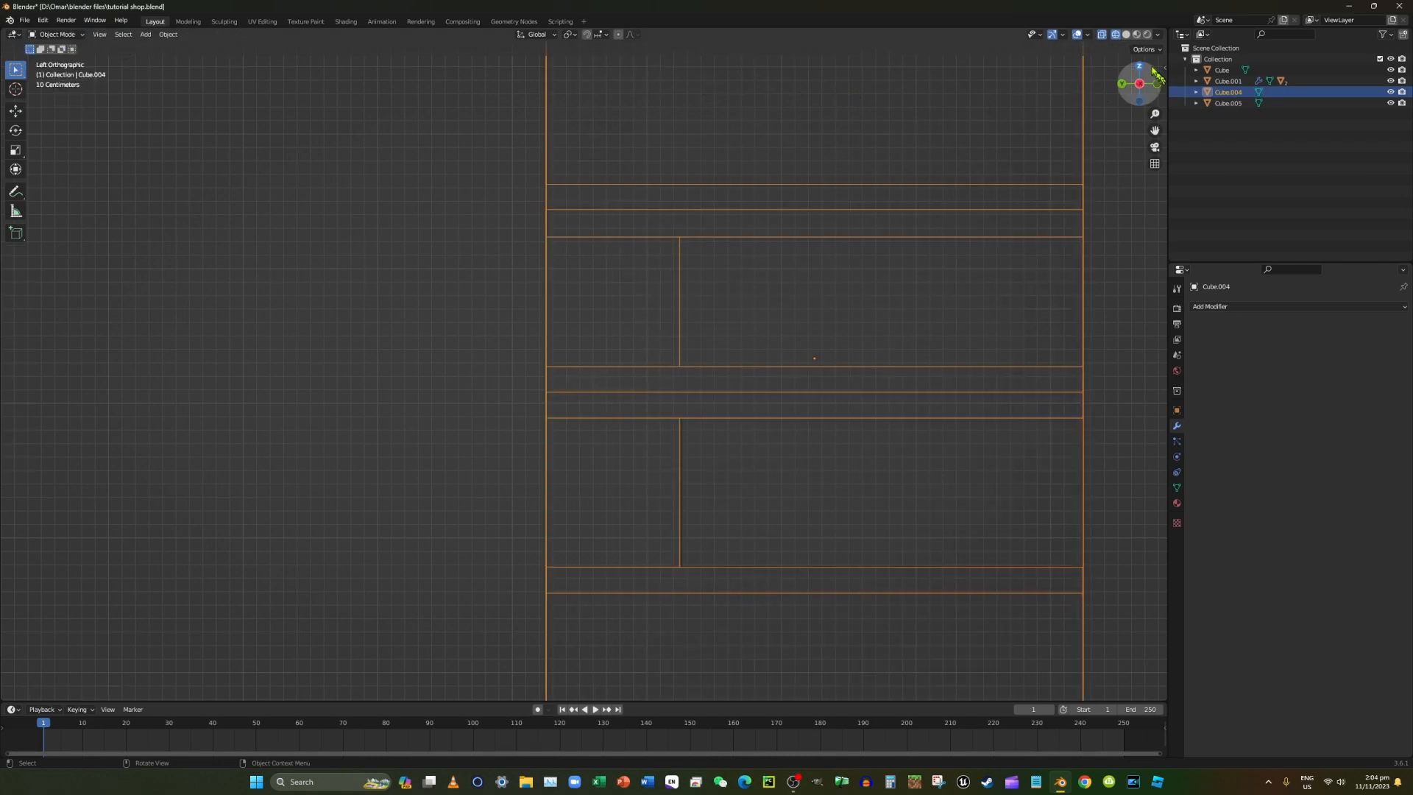
# In solid shading, move the loose block about 4.2 m along negative X into the outer end of the desk's lower compartment.
pyautogui.click(1126, 35)
pyautogui.moveTo(1013, 144); pyautogui.dragTo(927, 159, button='middle')
pyautogui.click(520, 443)
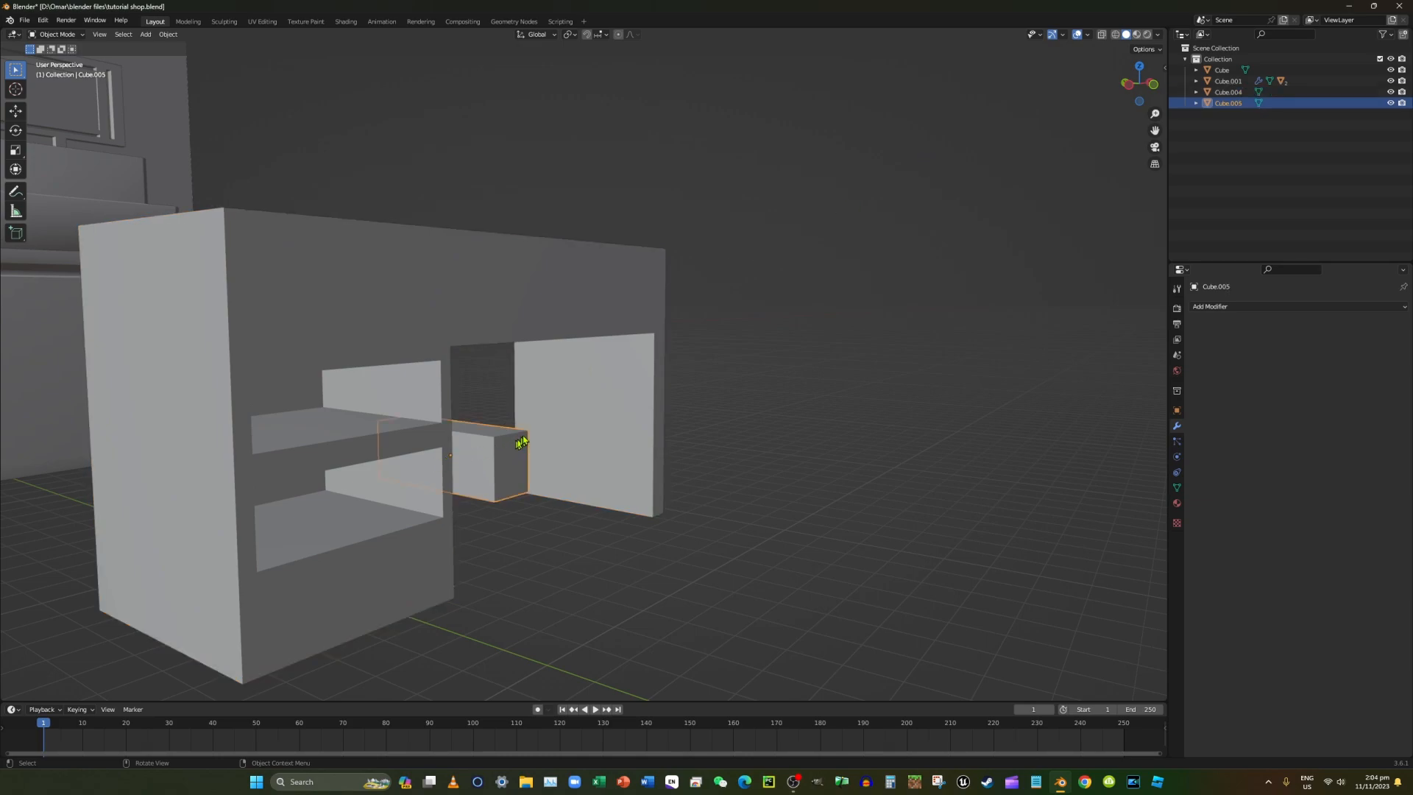
pyautogui.click(1154, 85)
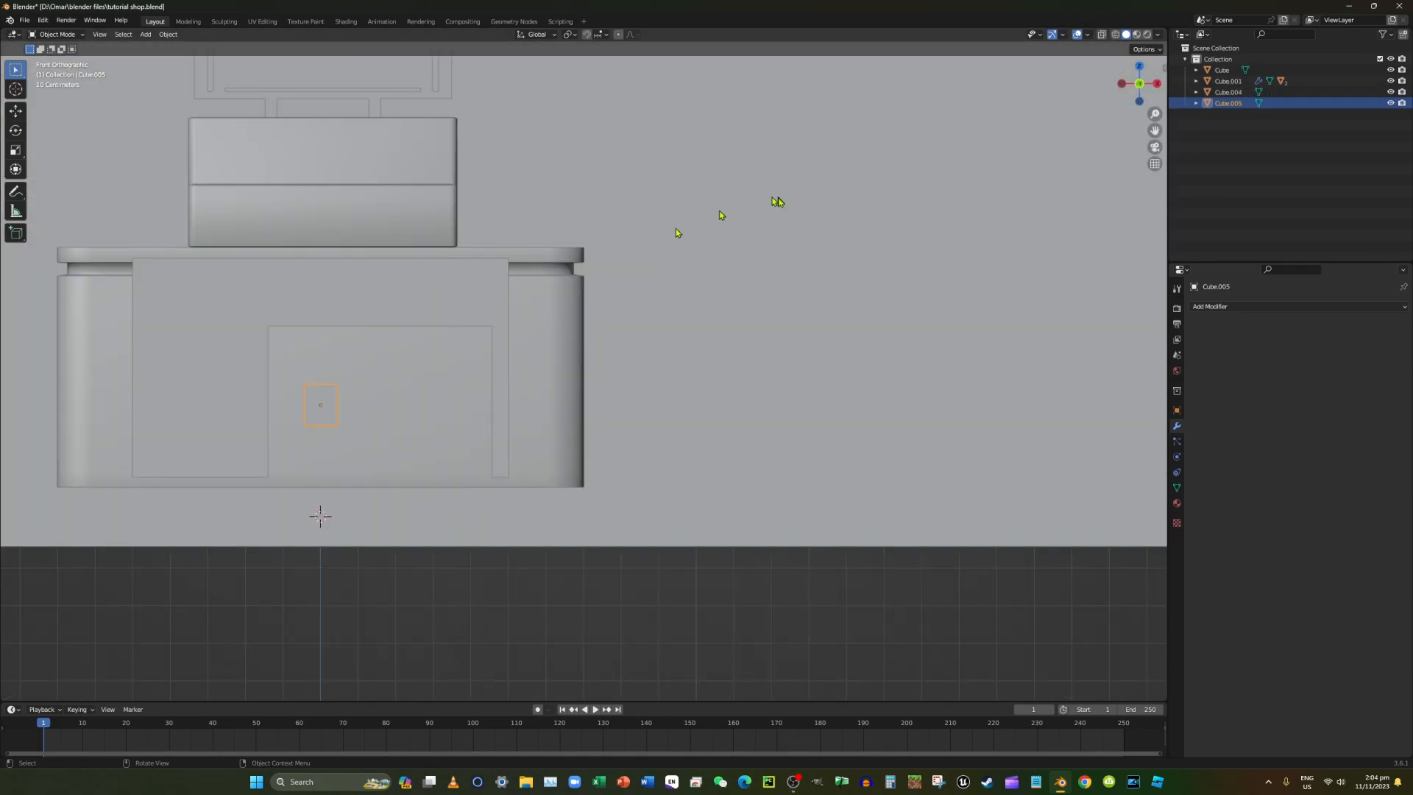
pyautogui.moveTo(1155, 130); pyautogui.dragTo(1395, 137)
pyautogui.moveTo(574, 231); pyautogui.dragTo(581, 231, button='middle')
pyautogui.press('g')
pyautogui.press('x')
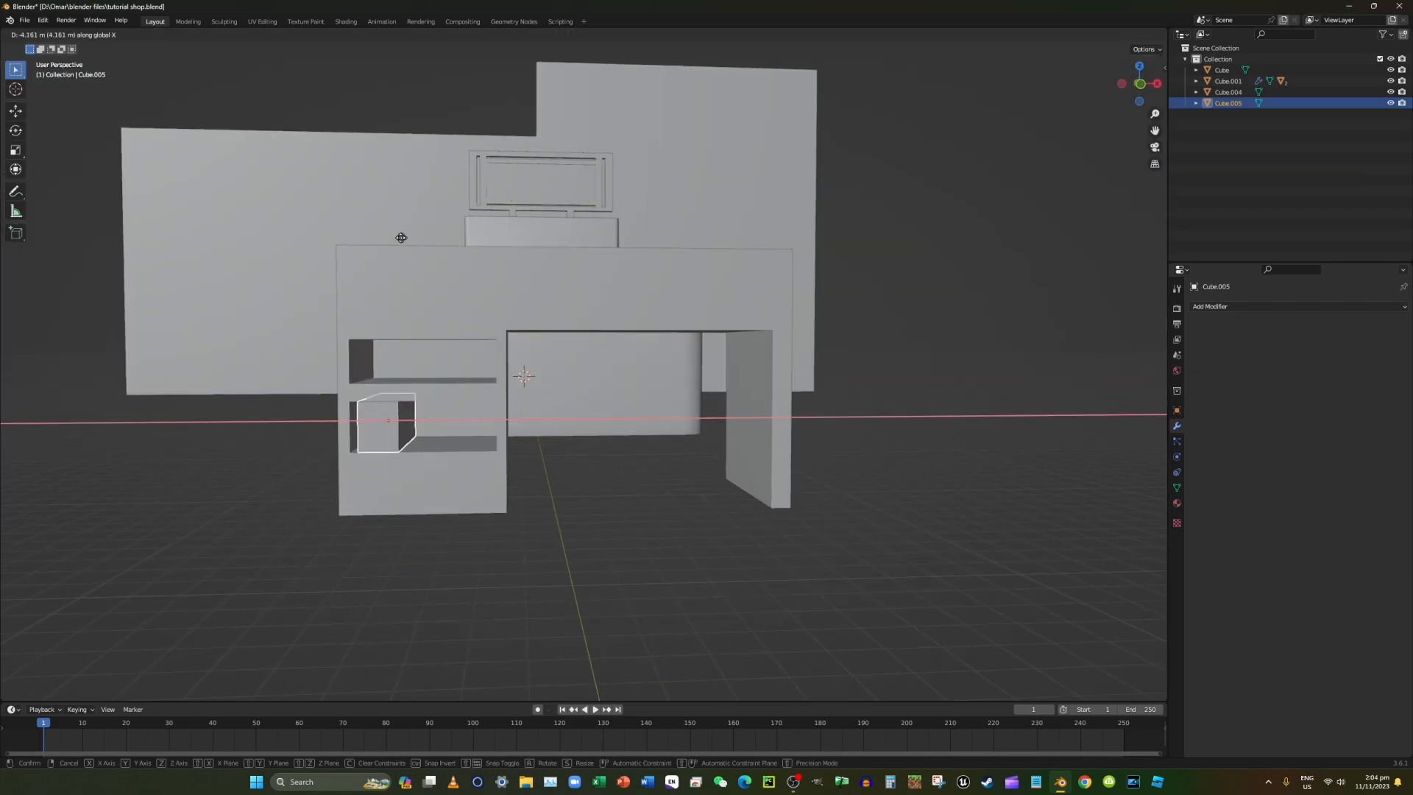
pyautogui.click(393, 237)
pyautogui.scroll(4, 395, 243)
pyautogui.press('KP_Decimal')
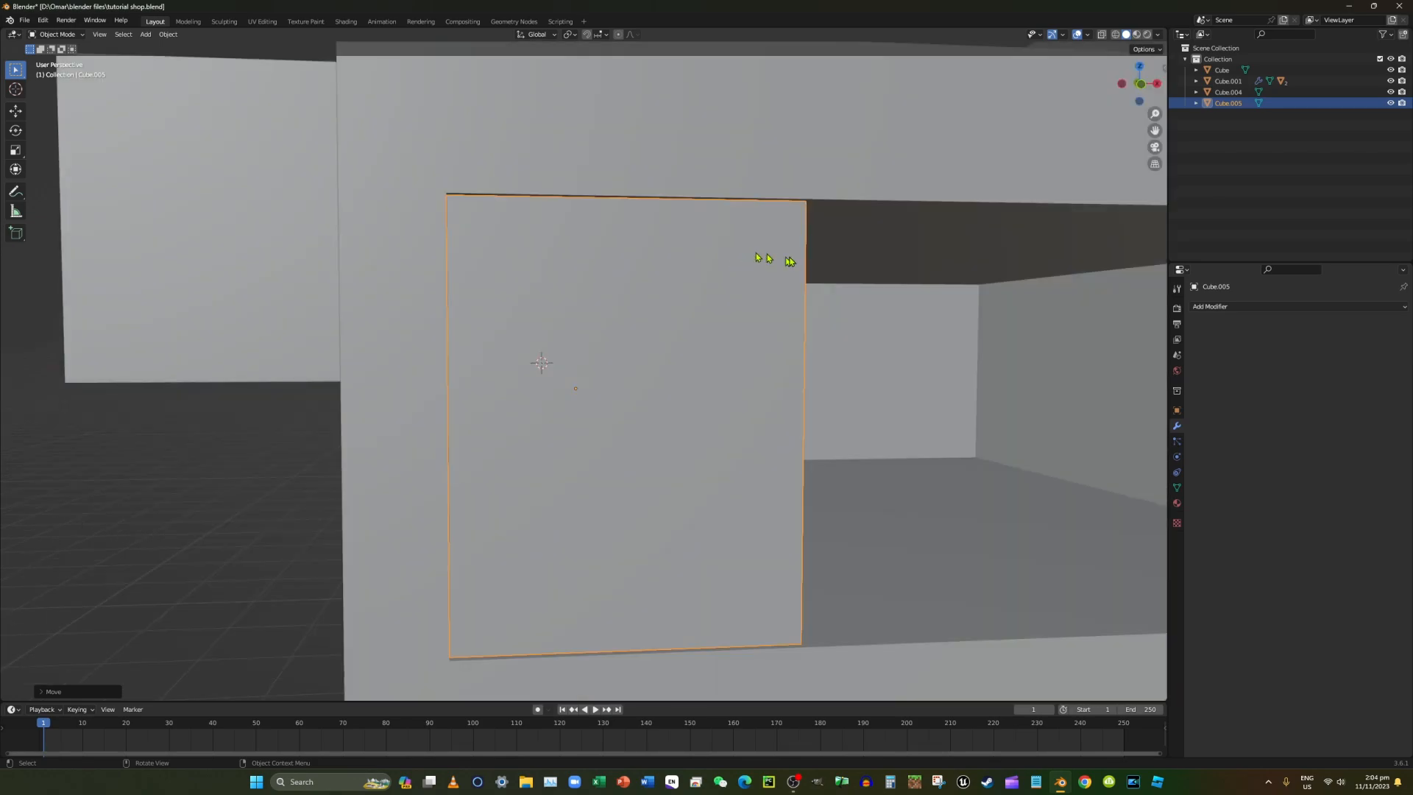
# Scale the block along Z to about 1.01 so its height fits the lower compartment.
pyautogui.press('s')
pyautogui.press('z')
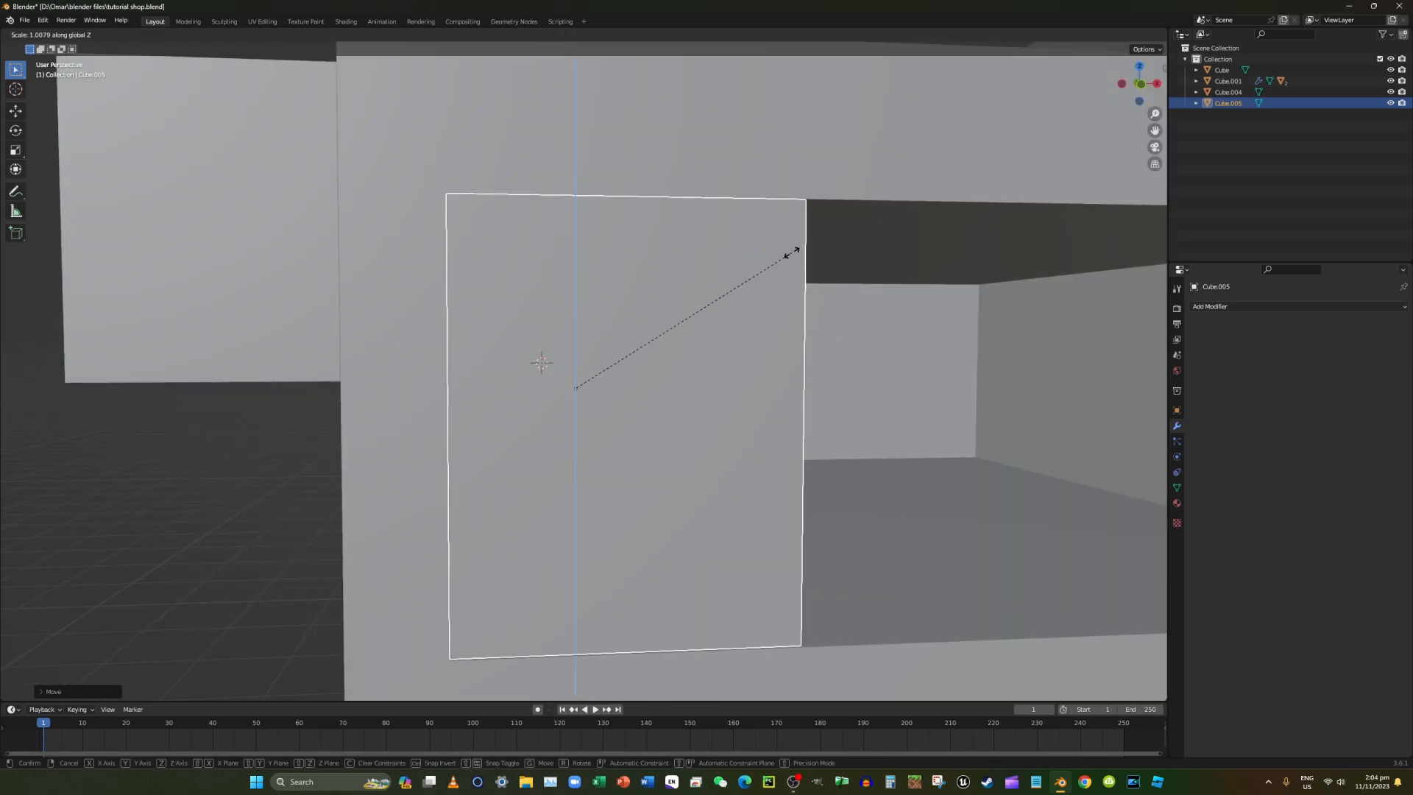
pyautogui.click(792, 252)
pyautogui.scroll(-5, 786, 264)
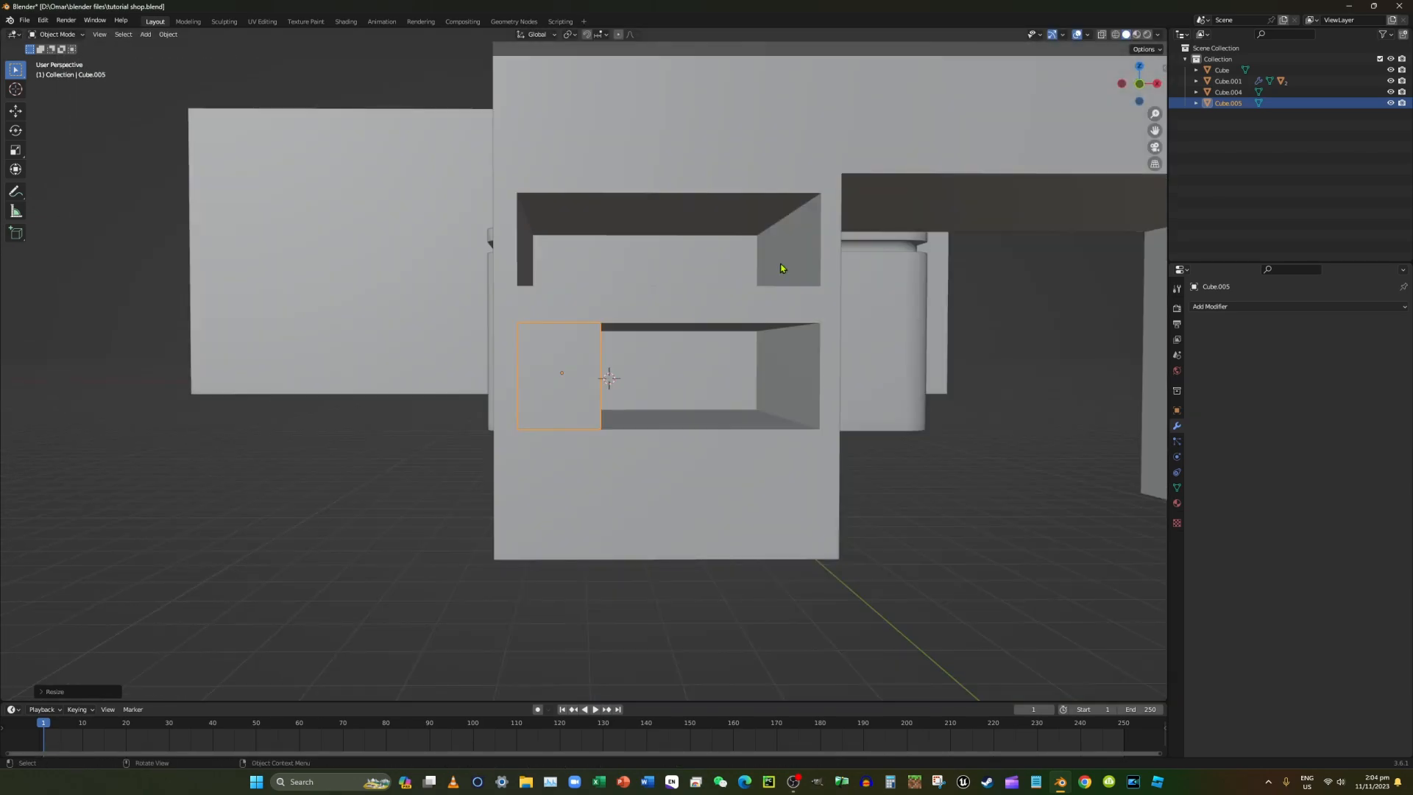
# Widen the block along X and move it along X toward the middle of the lower compartment.
pyautogui.press('s')
pyautogui.press('x')
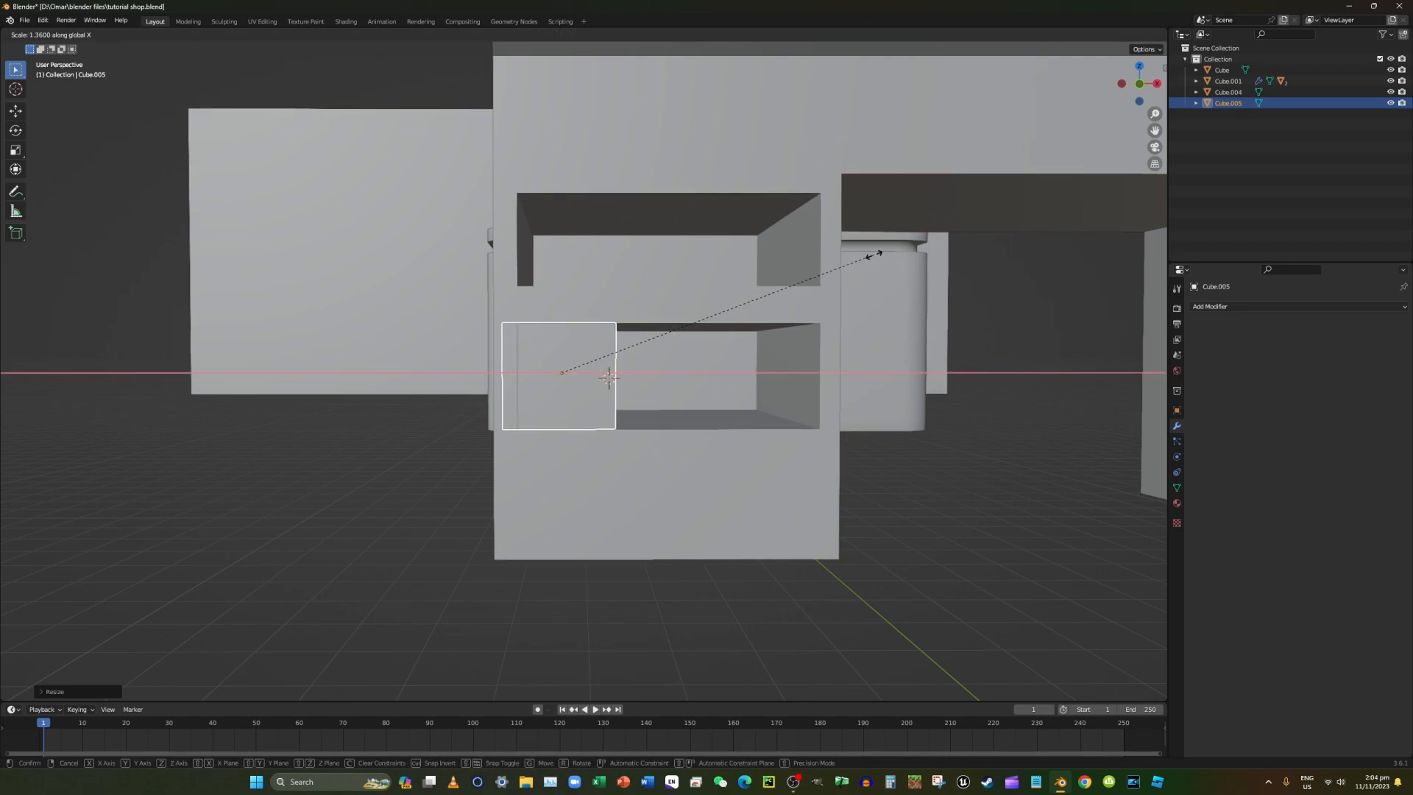
pyautogui.click(8, 264)
pyautogui.press('g')
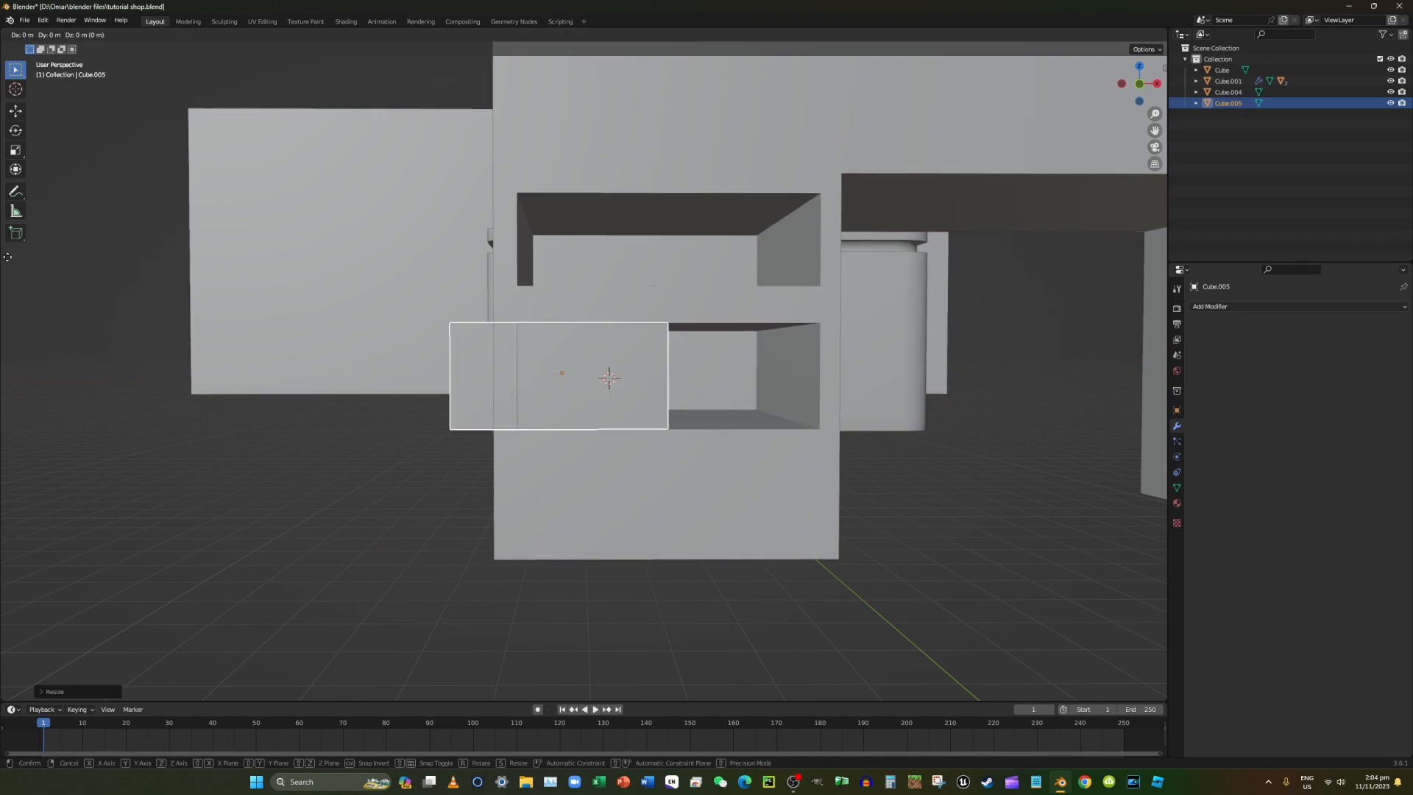
pyautogui.press('x')
pyautogui.click(94, 258)
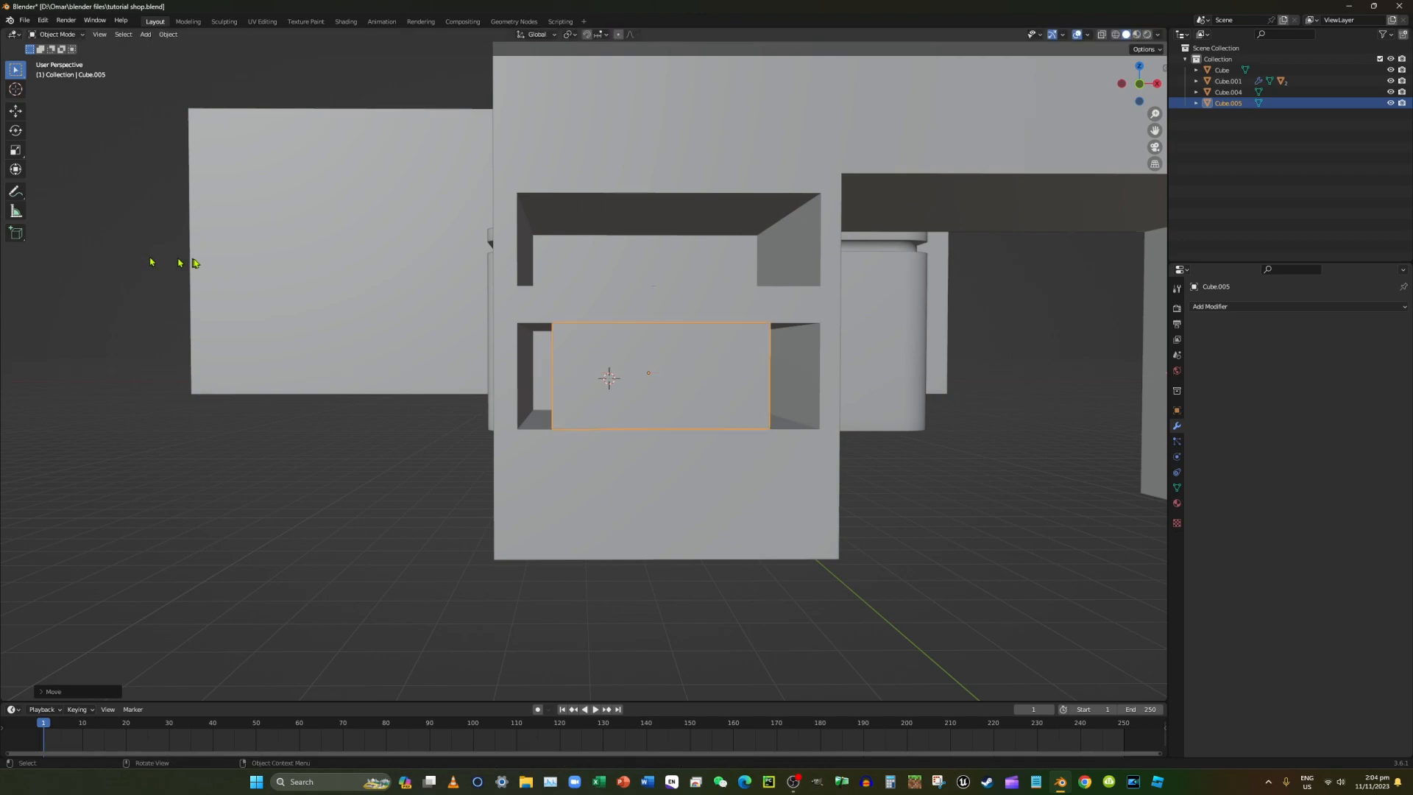
# Widen the block to about 1.35 along X and fine-tune its width and X position until it fills the lower compartment.
pyautogui.press('s')
pyautogui.press('x')
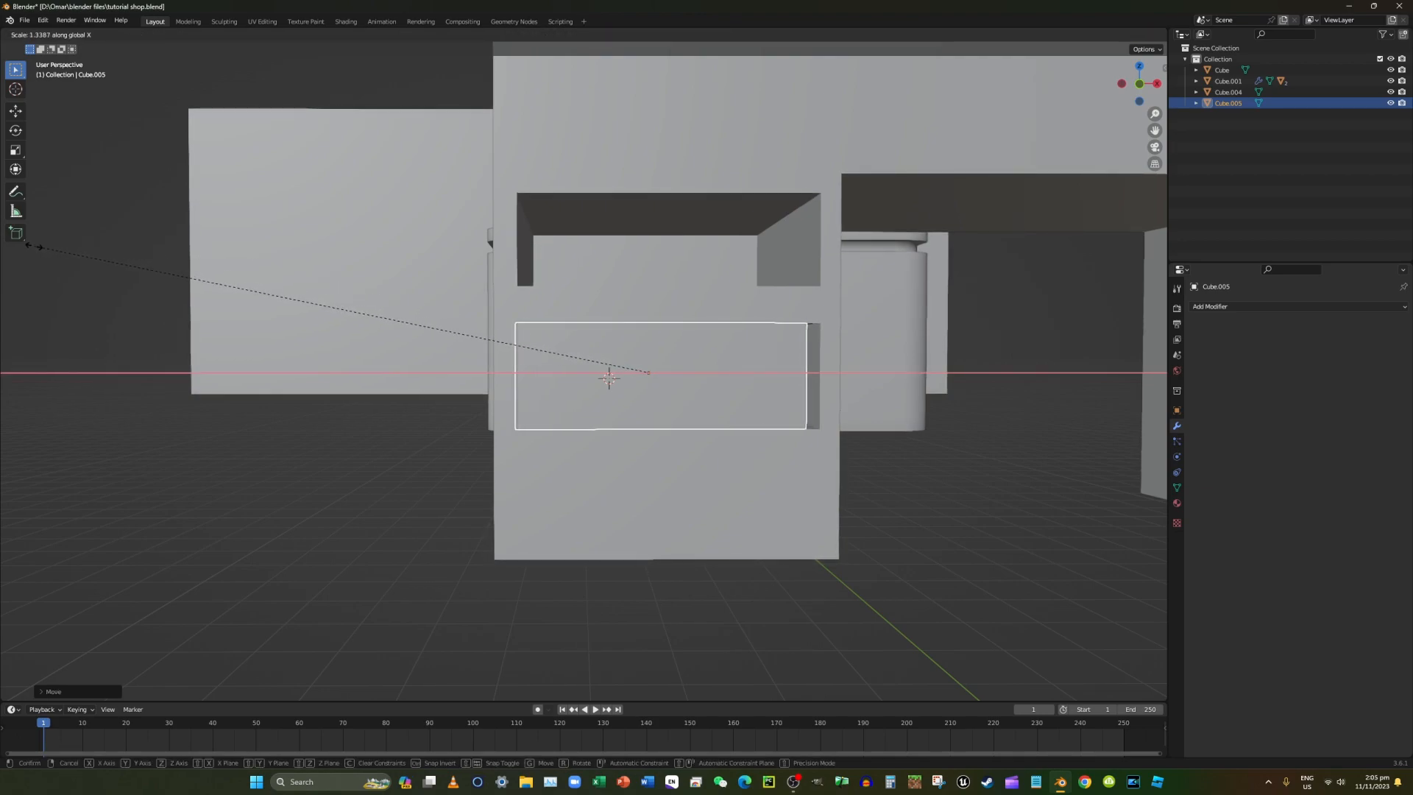
pyautogui.click(21, 249)
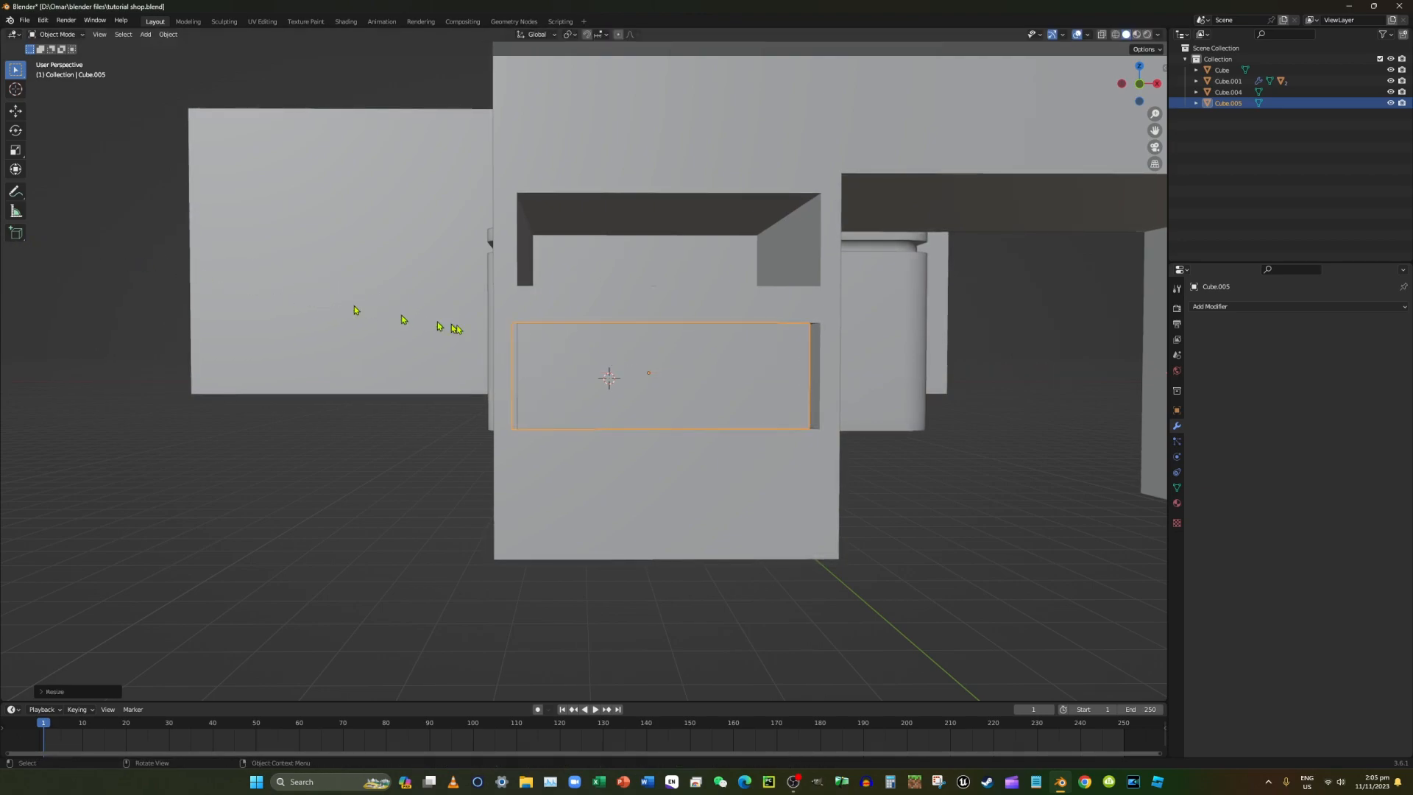
pyautogui.press('g')
pyautogui.press('x')
pyautogui.click(517, 332)
pyautogui.press('s')
pyautogui.press('x')
pyautogui.click(523, 332)
pyautogui.press('g')
pyautogui.press('x')
pyautogui.click(523, 333)
pyautogui.moveTo(522, 332)
pyautogui.mouseDown(button='middle')
pyautogui.moveTo(490, 348)
pyautogui.moveTo(540, 341)
pyautogui.mouseUp(button='middle')
pyautogui.scroll(3, 489, 347)
pyautogui.scroll(-6, 535, 348)
pyautogui.scroll(3, 540, 341)
# Duplicate the drawer block and place the copy about 1.4 m higher along Z in the upper compartment.
pyautogui.hotkey('shift', 'd')
pyautogui.press('z')
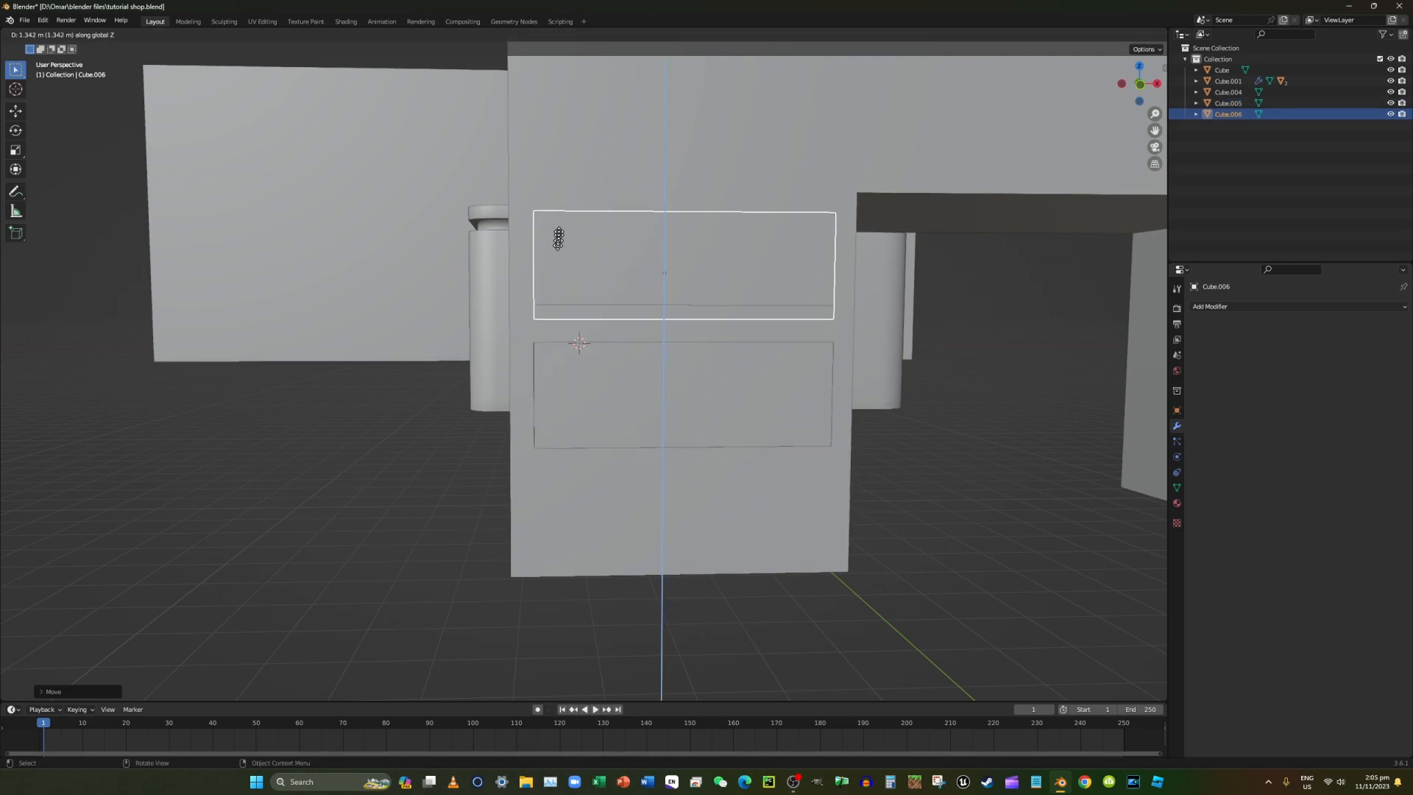
pyautogui.click(560, 226)
pyautogui.moveTo(560, 227); pyautogui.dragTo(711, 286, button='middle')
# Scale the upper drawer block along Z to about 0.9 to match the upper compartment's height.
pyautogui.press('s')
pyautogui.press('z')
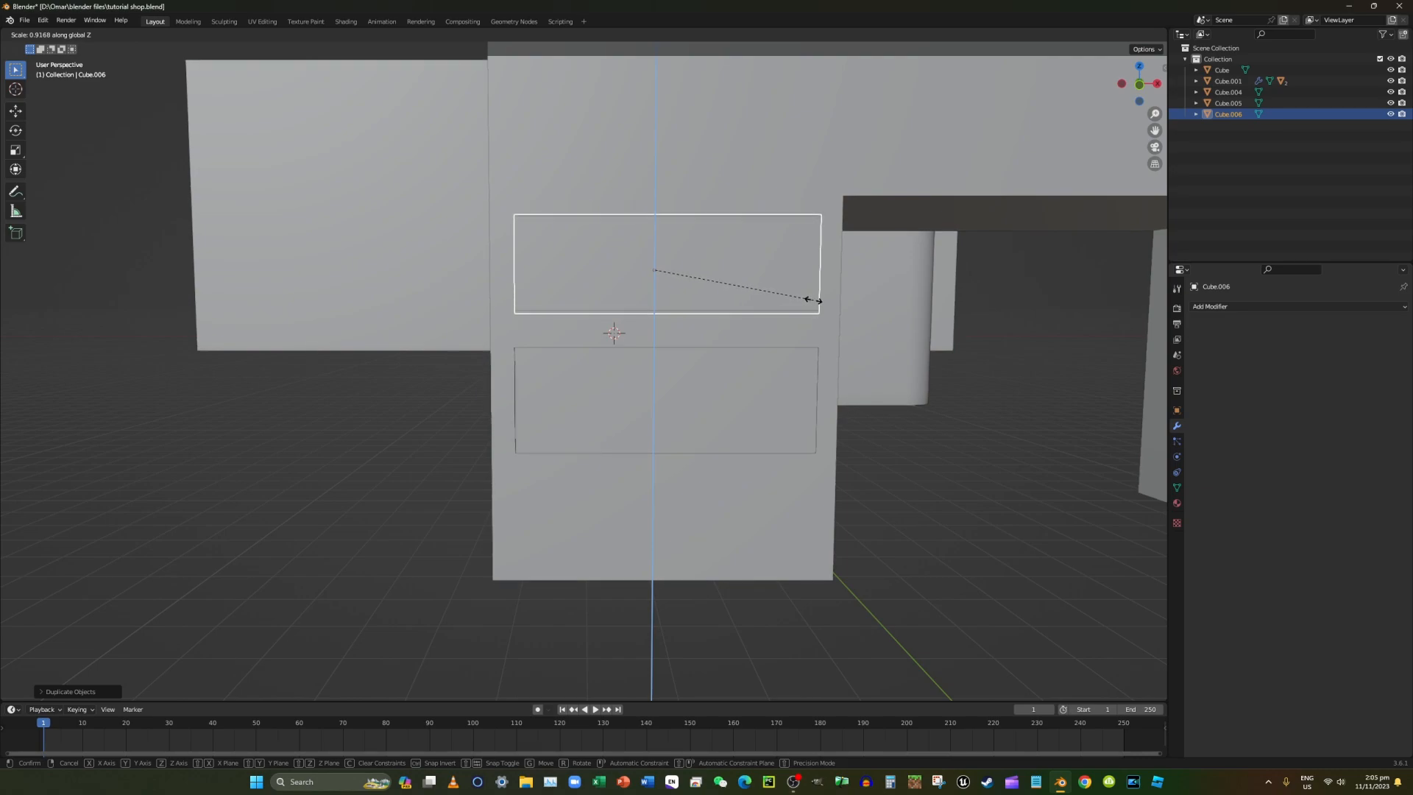
pyautogui.click(805, 294)
pyautogui.scroll(-6, 822, 388)
pyautogui.moveTo(785, 384); pyautogui.dragTo(817, 394, button='middle')
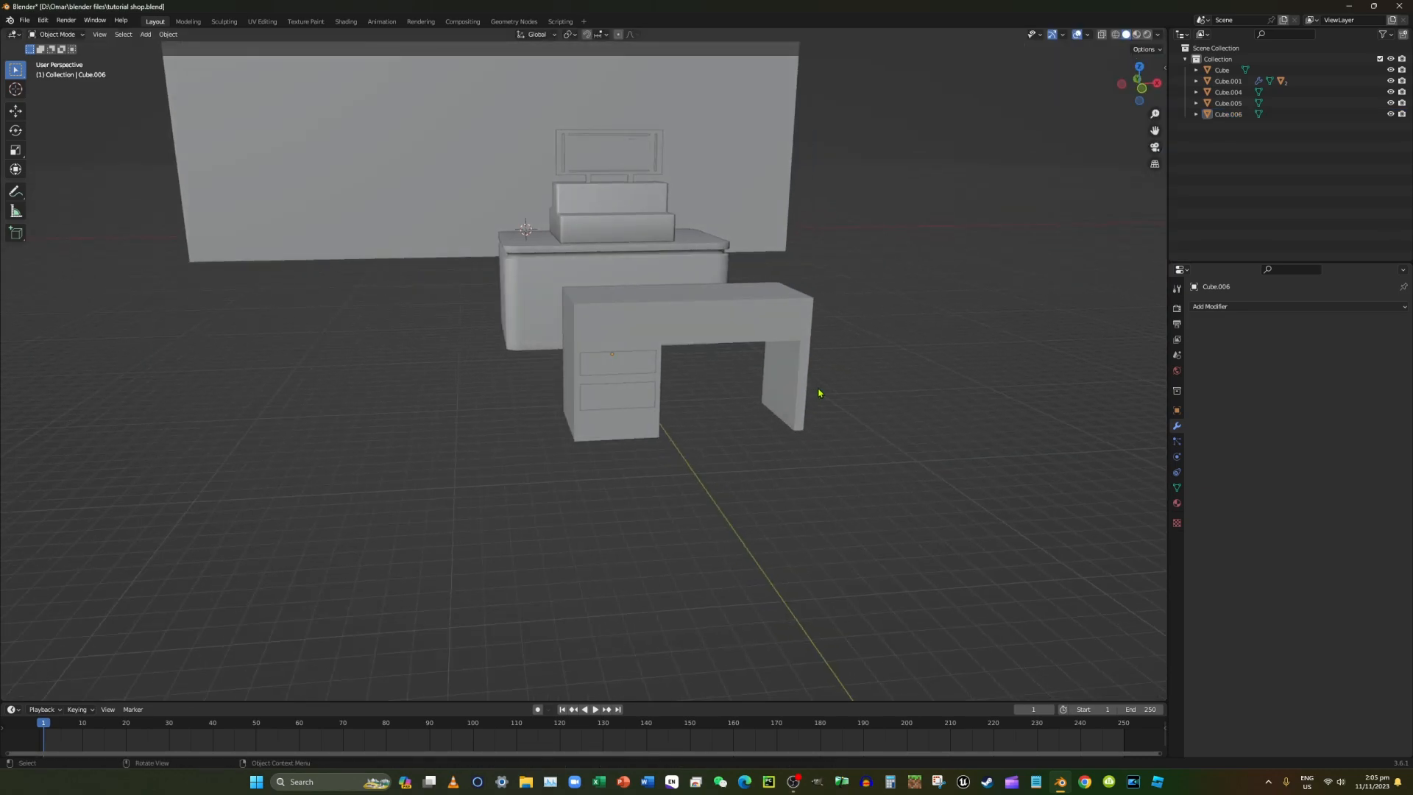
# Add a cube and move it in the left view to the desk's drawer-front side.
pyautogui.scroll(3, 818, 395)
pyautogui.scroll(4, 707, 344)
pyautogui.click(146, 33)
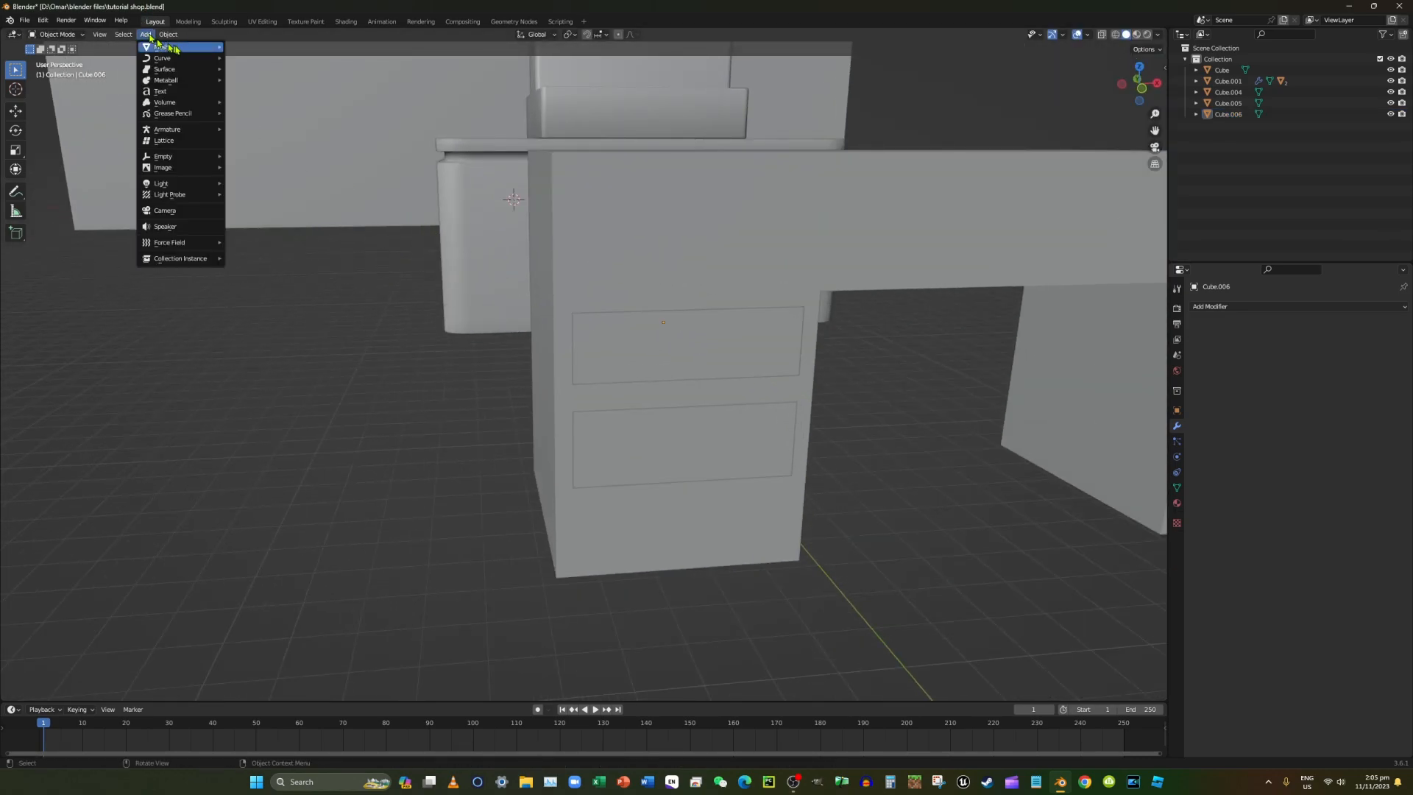
pyautogui.moveTo(188, 50)
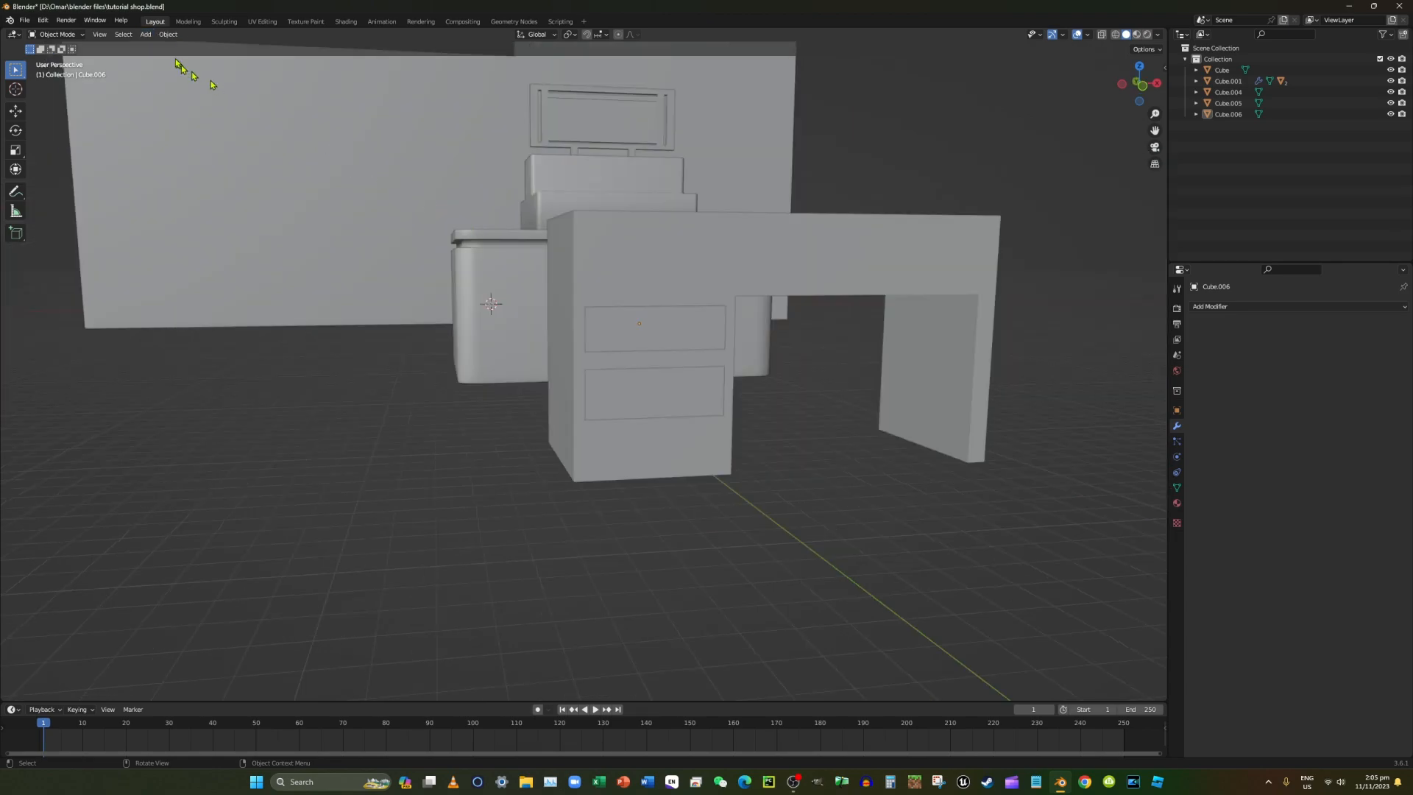
pyautogui.click(150, 36)
pyautogui.moveTo(158, 47)
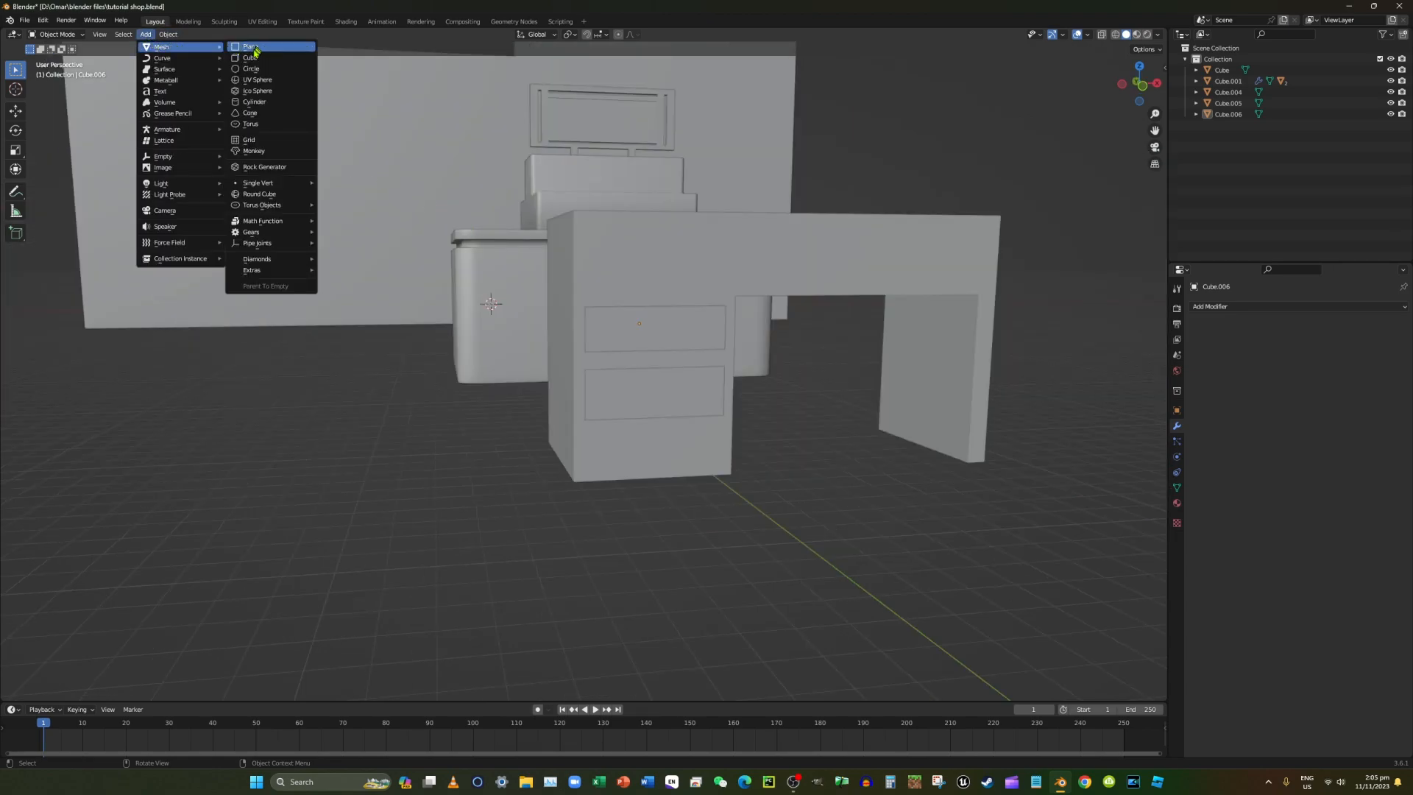
pyautogui.click(250, 59)
pyautogui.scroll(-2, 651, 209)
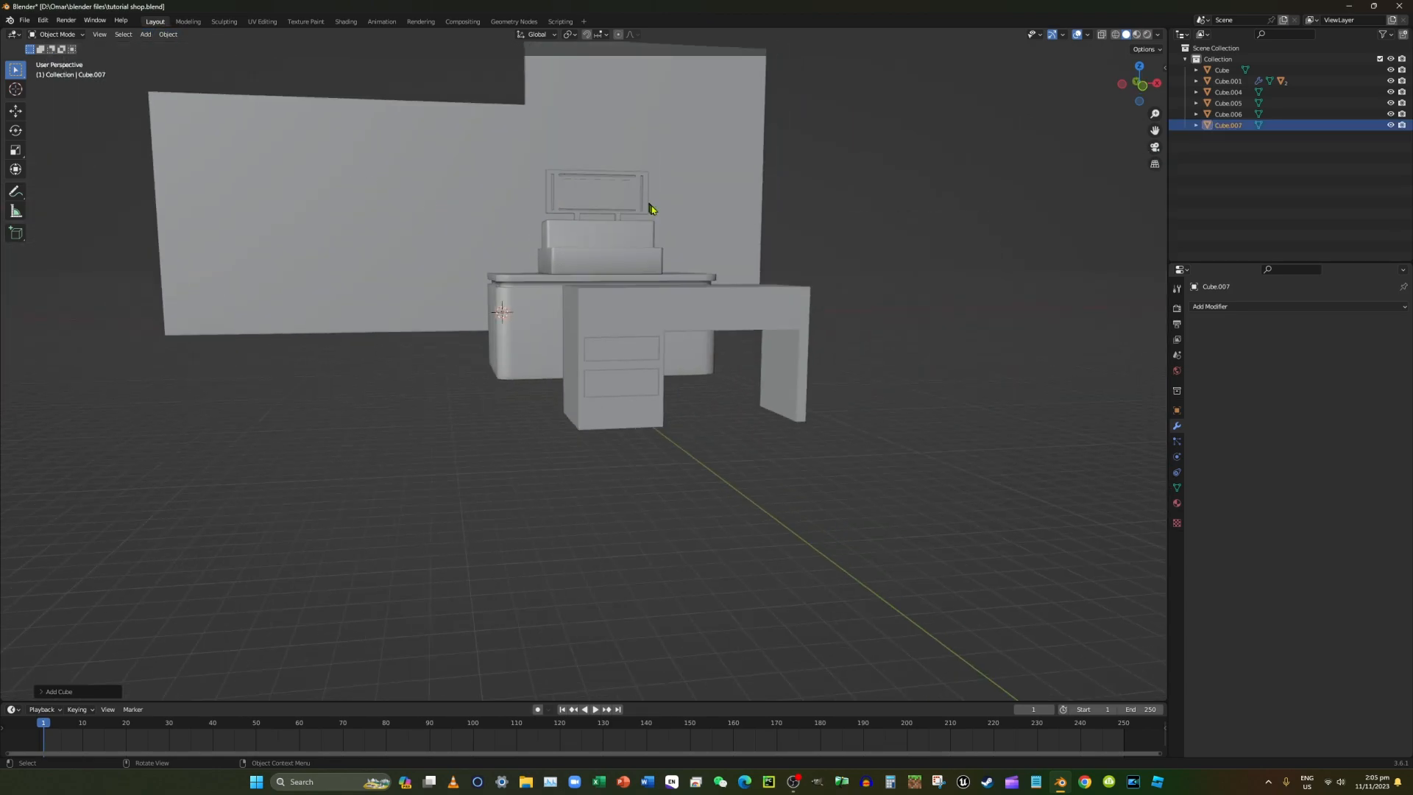
pyautogui.click(1121, 84)
pyautogui.press('g')
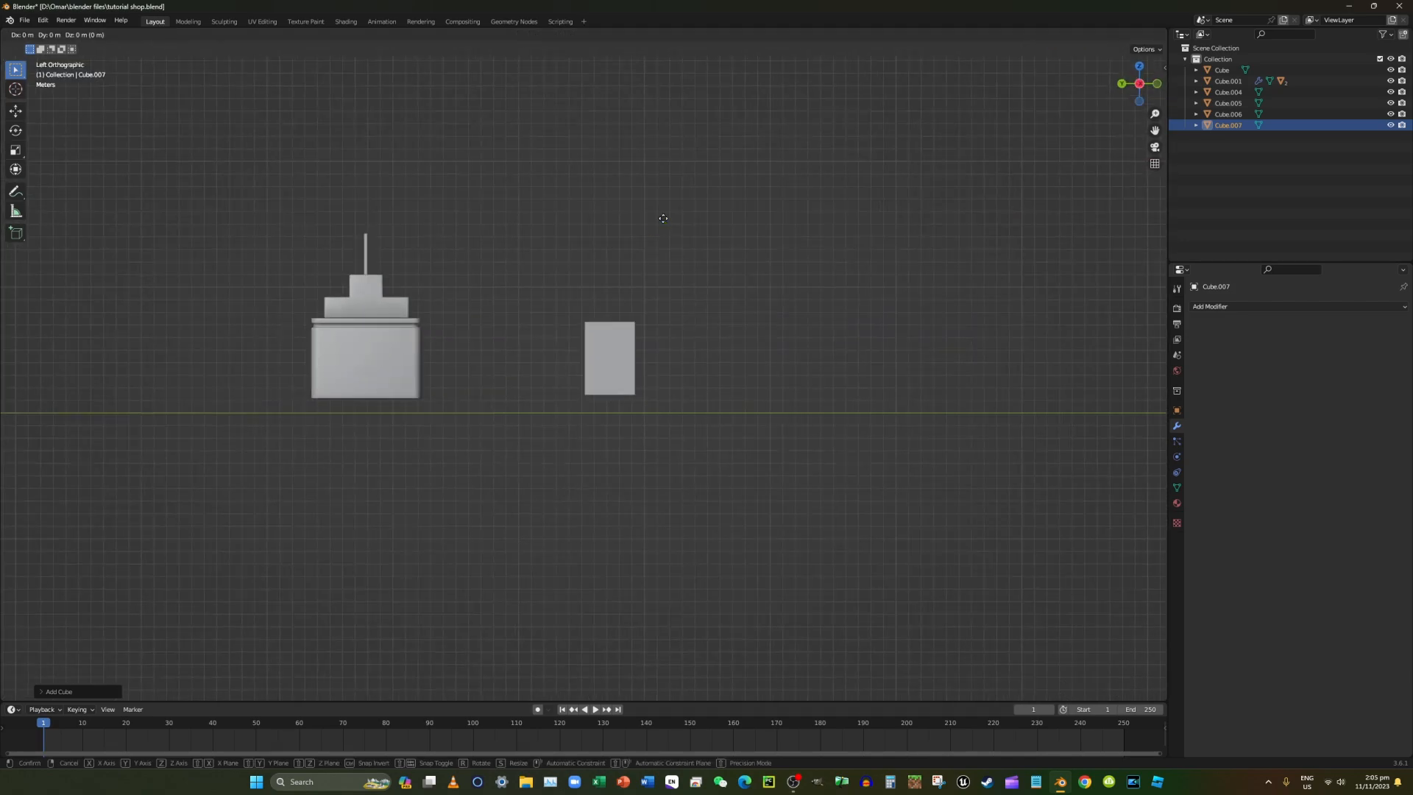
pyautogui.click(772, 251)
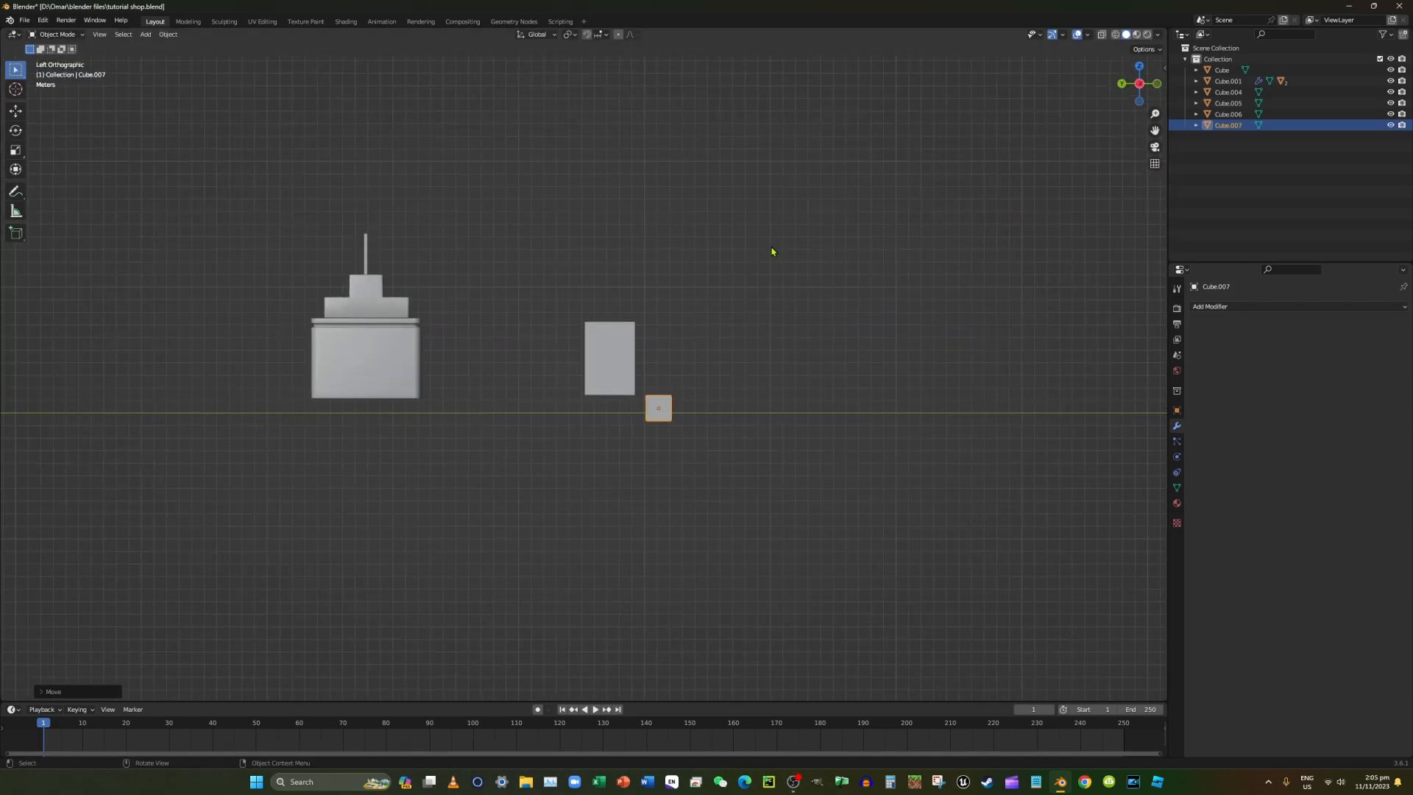
# Bring the new cube closer to the desk, scale it to about 0.19 and narrow it slightly along Y.
pyautogui.scroll(6, 772, 251)
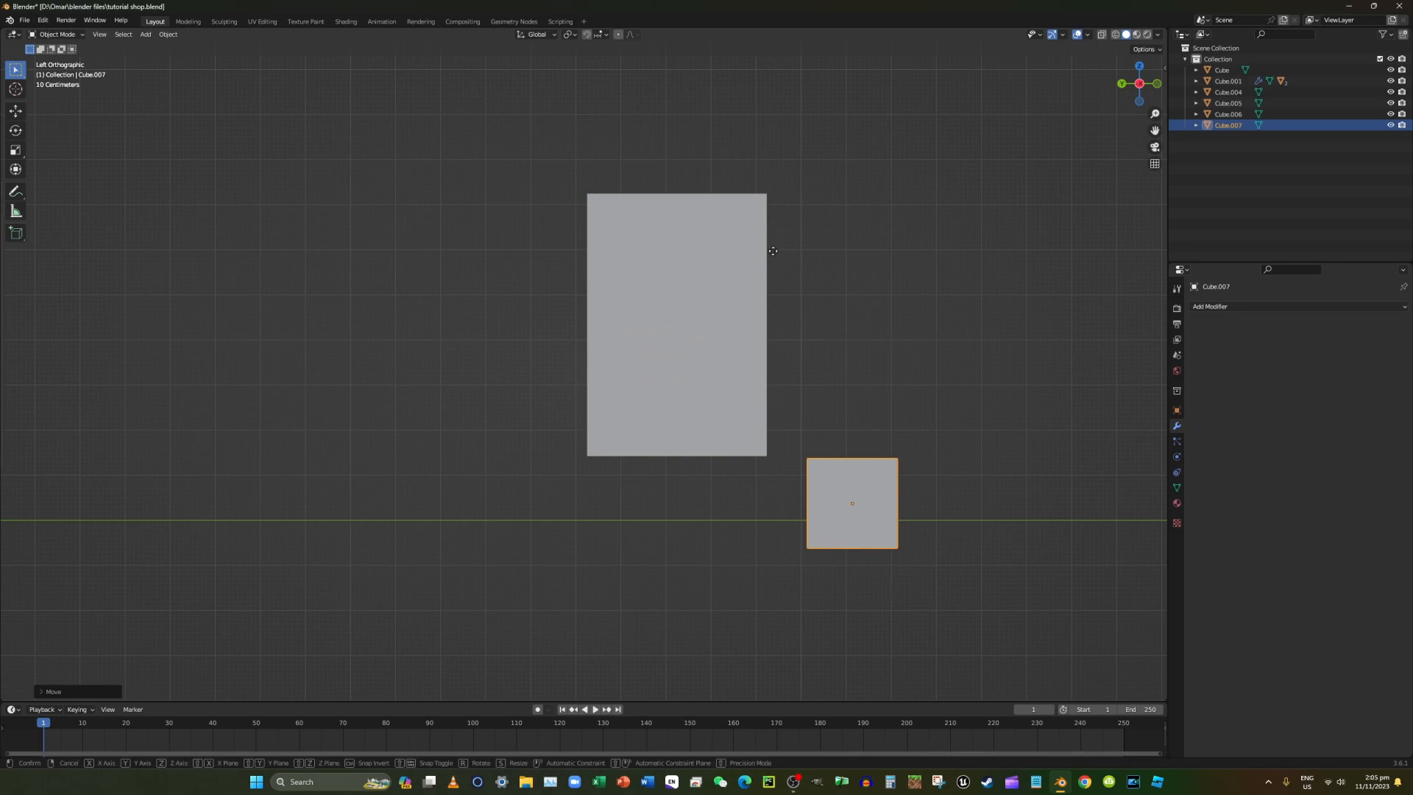
pyautogui.press('g')
pyautogui.click(719, 245)
pyautogui.press('s')
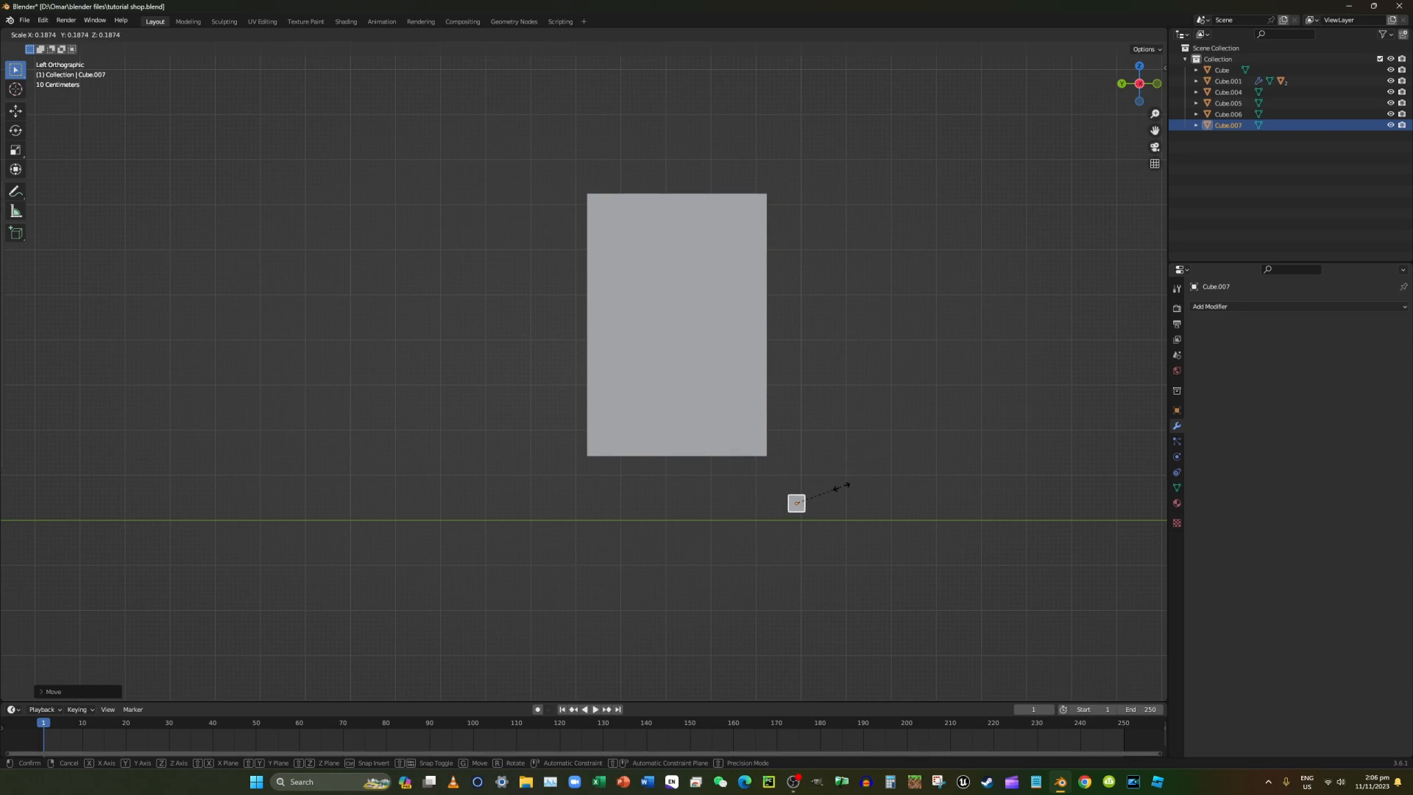
pyautogui.click(840, 489)
pyautogui.press('s')
pyautogui.press('y')
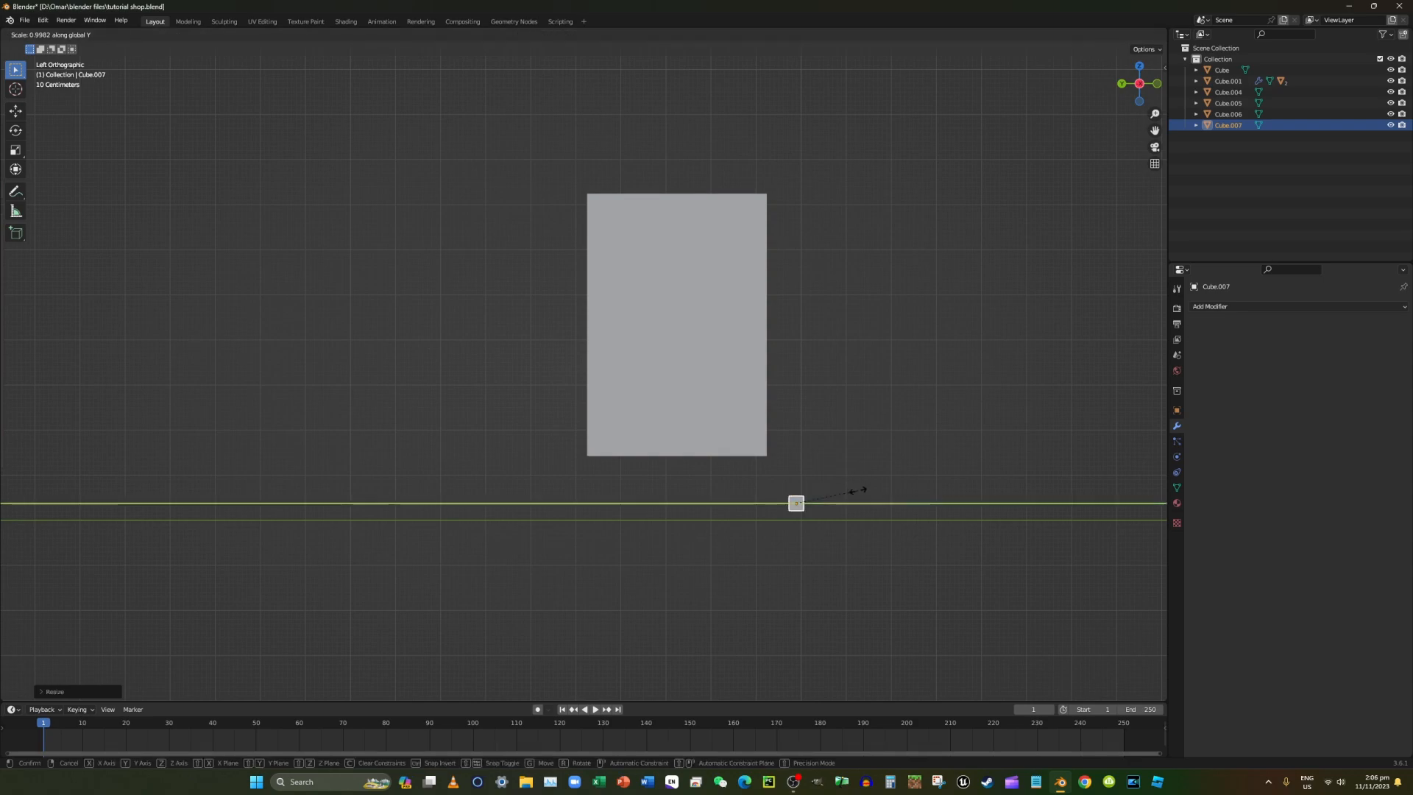
pyautogui.click(847, 494)
# Move the small cube up against the desk's front face in the left view.
pyautogui.press('g')
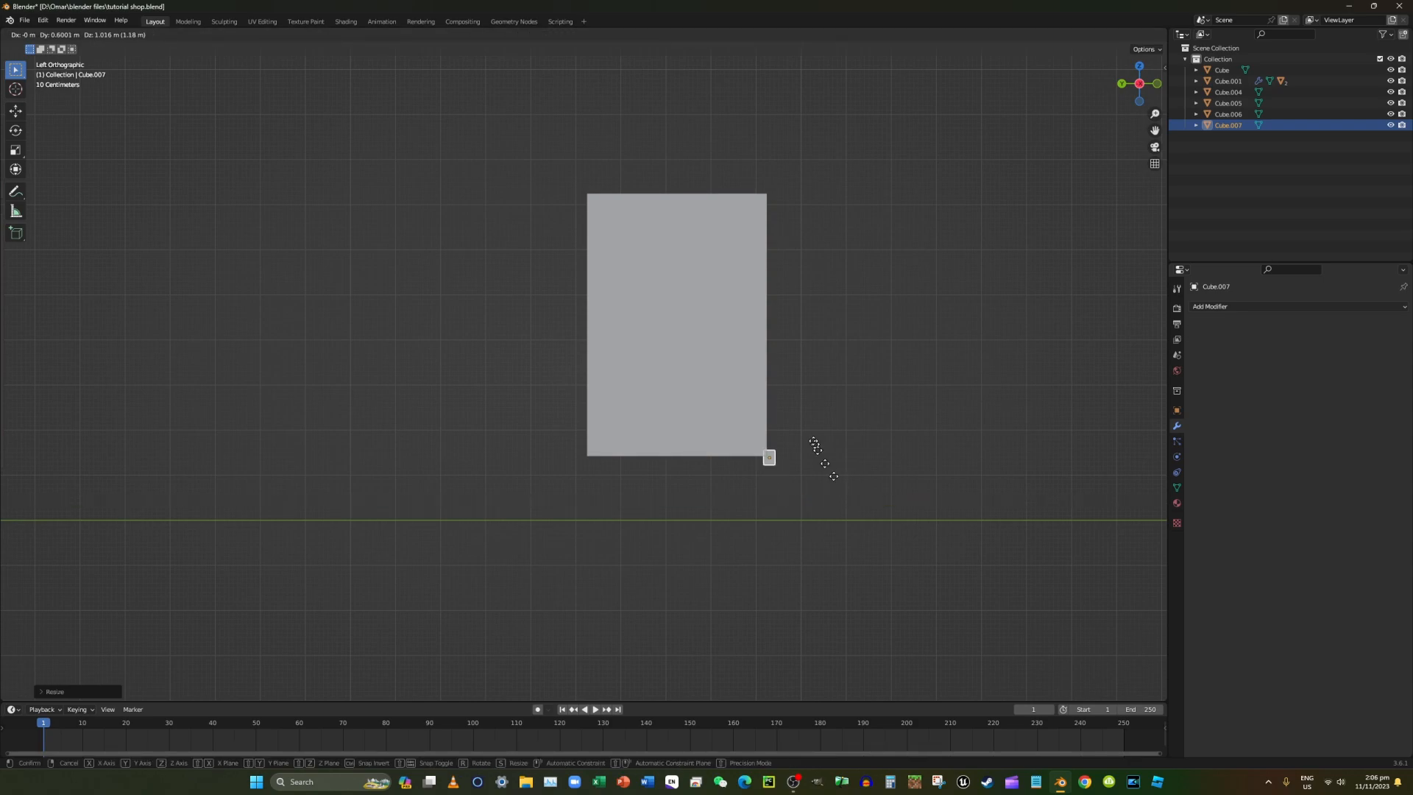
pyautogui.click(817, 389)
pyautogui.moveTo(816, 391); pyautogui.dragTo(710, 396, button='middle')
pyautogui.moveTo(852, 405); pyautogui.dragTo(842, 414, button='middle')
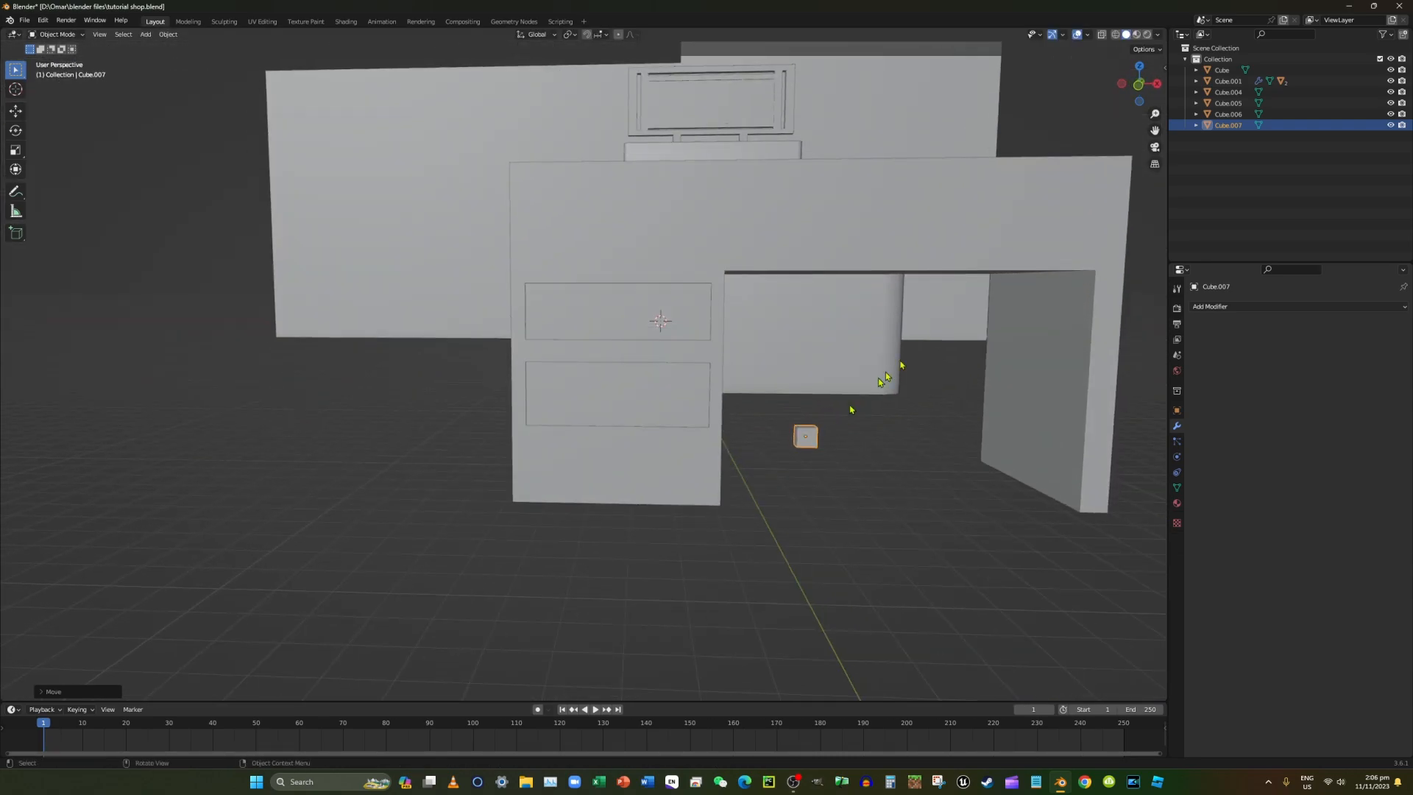
# Place the small cube on the lower drawer in the front view and widen it along X as a handle.
pyautogui.click(1139, 85)
pyautogui.press('g')
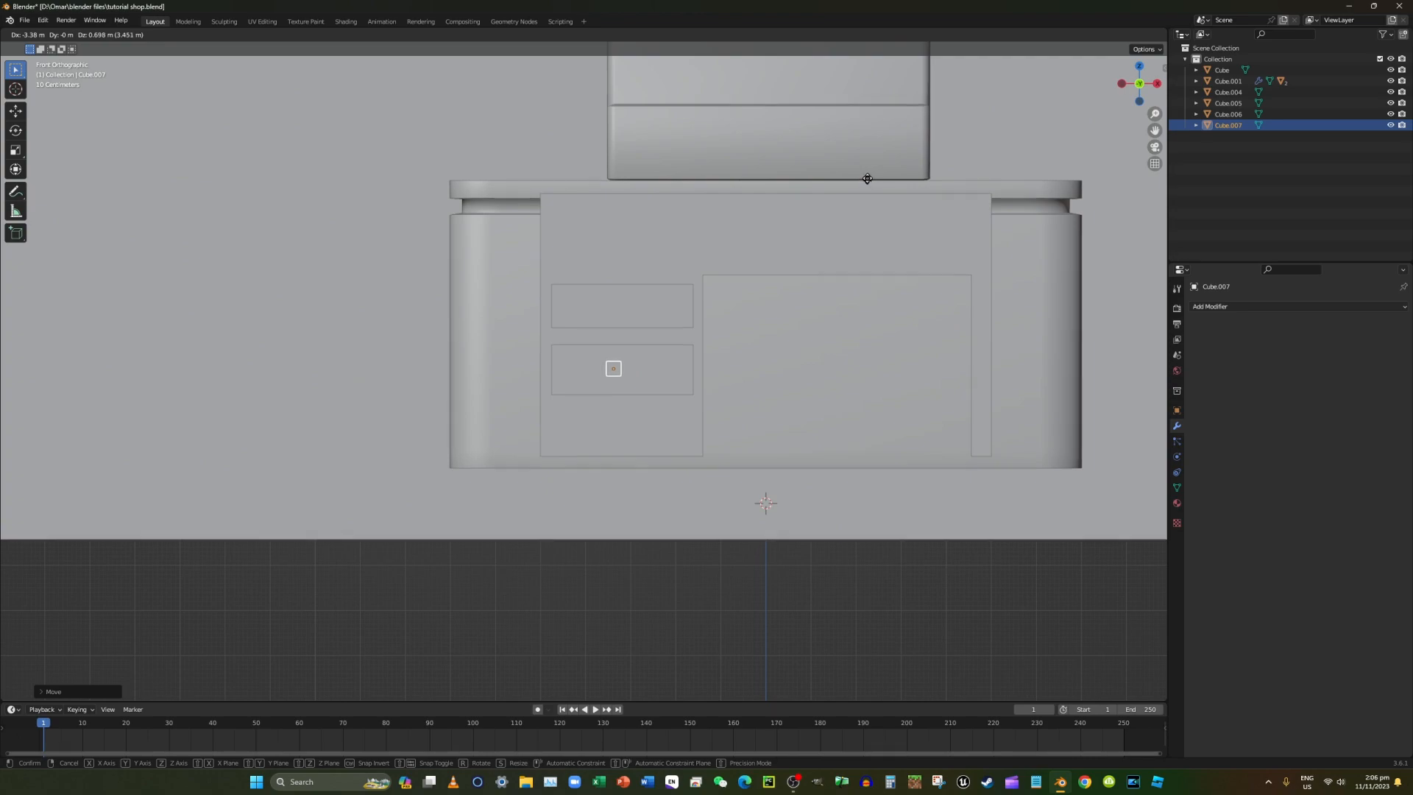
pyautogui.click(875, 184)
pyautogui.press('s')
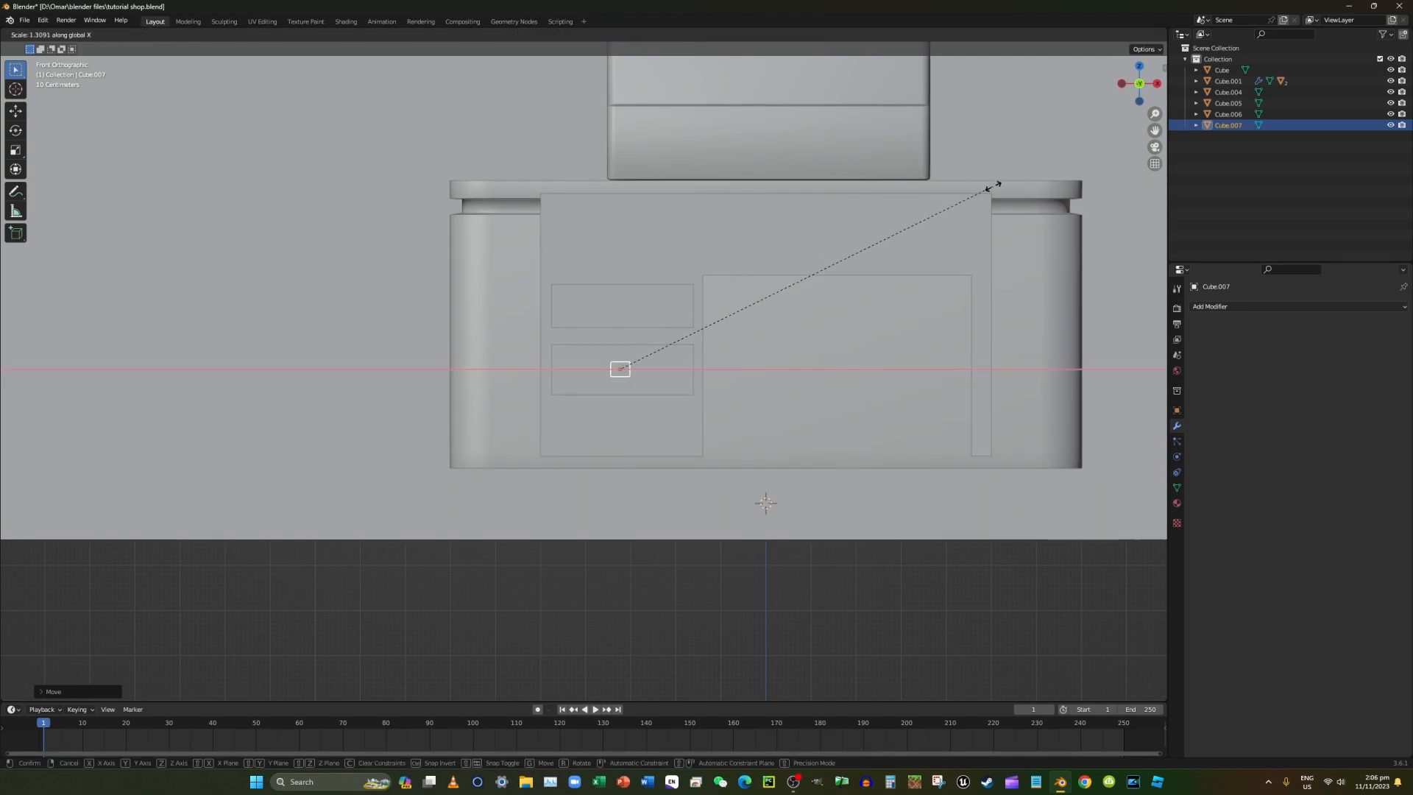
pyautogui.click(5, 219)
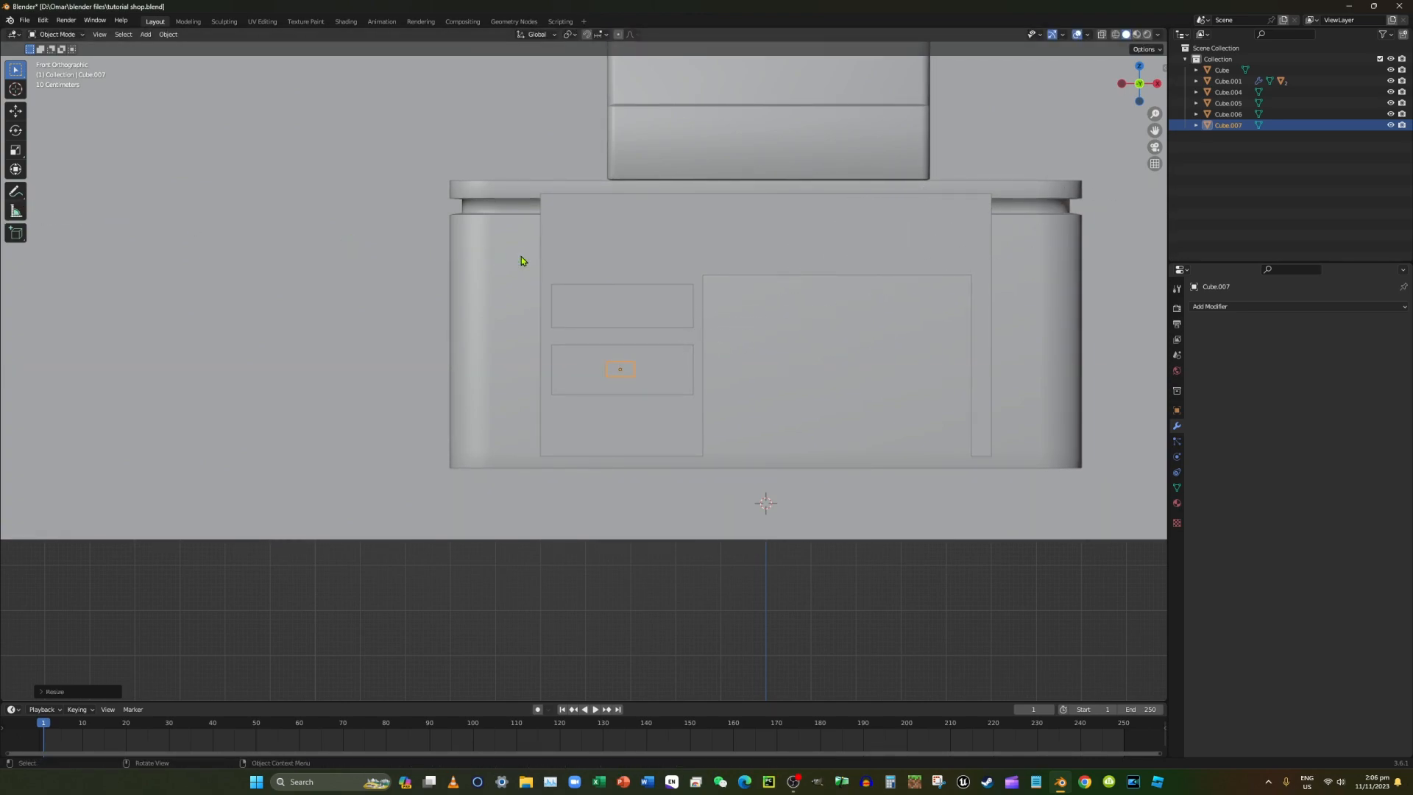
# Duplicate the handle about 1.3 m up along Z onto the upper drawer.
pyautogui.hotkey('shift', 'd')
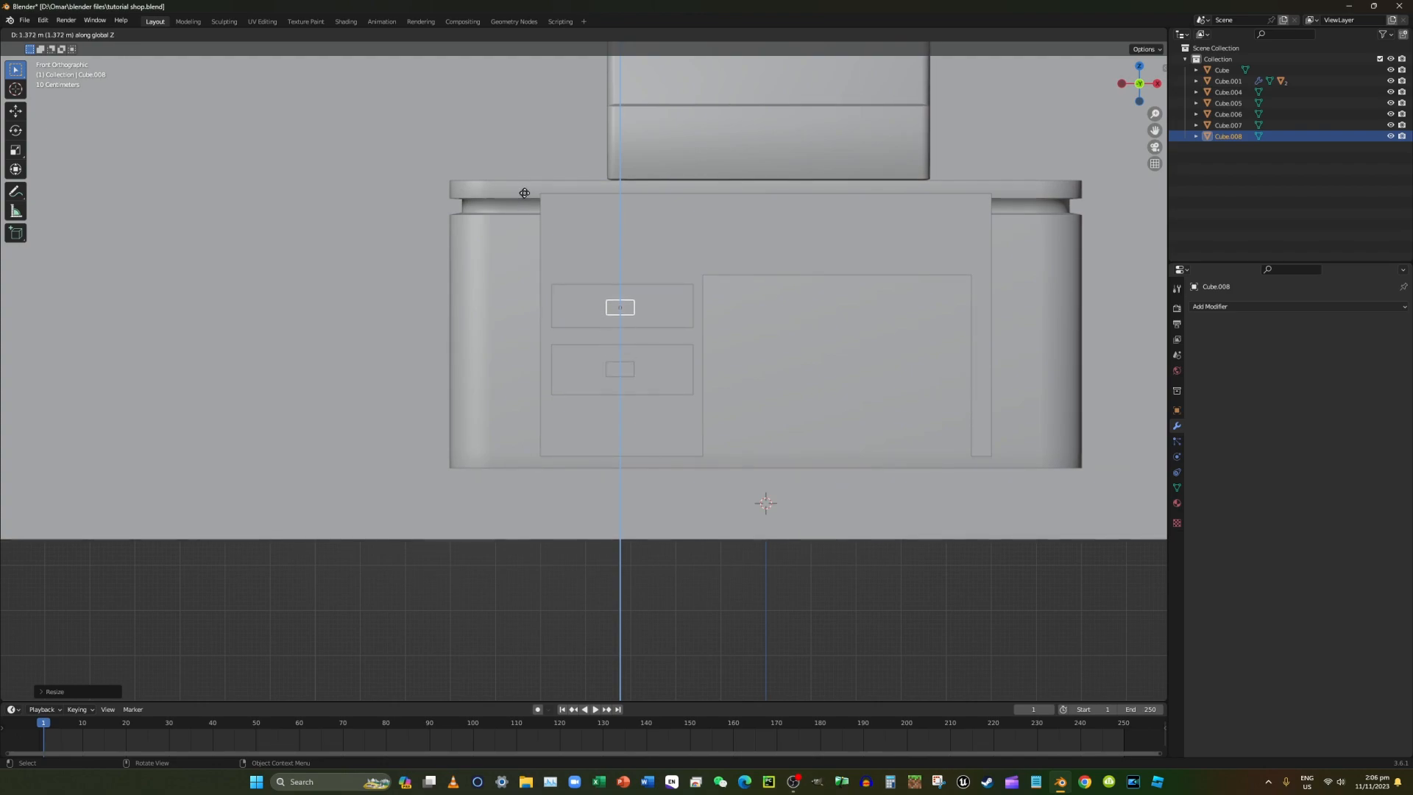
pyautogui.click(524, 197)
pyautogui.moveTo(524, 198); pyautogui.dragTo(717, 380, button='middle')
# Adjust the lower handle's scale, and shift both handles together along X to centre them on the drawers.
pyautogui.click(651, 396)
pyautogui.press('s')
pyautogui.click(730, 377)
pyautogui.keyDown('shift'); pyautogui.click(627, 320); pyautogui.keyUp('shift')
pyautogui.press('g')
pyautogui.press('x')
pyautogui.click(637, 317)
pyautogui.click(812, 395)
pyautogui.moveTo(813, 394); pyautogui.dragTo(745, 404, button='middle')
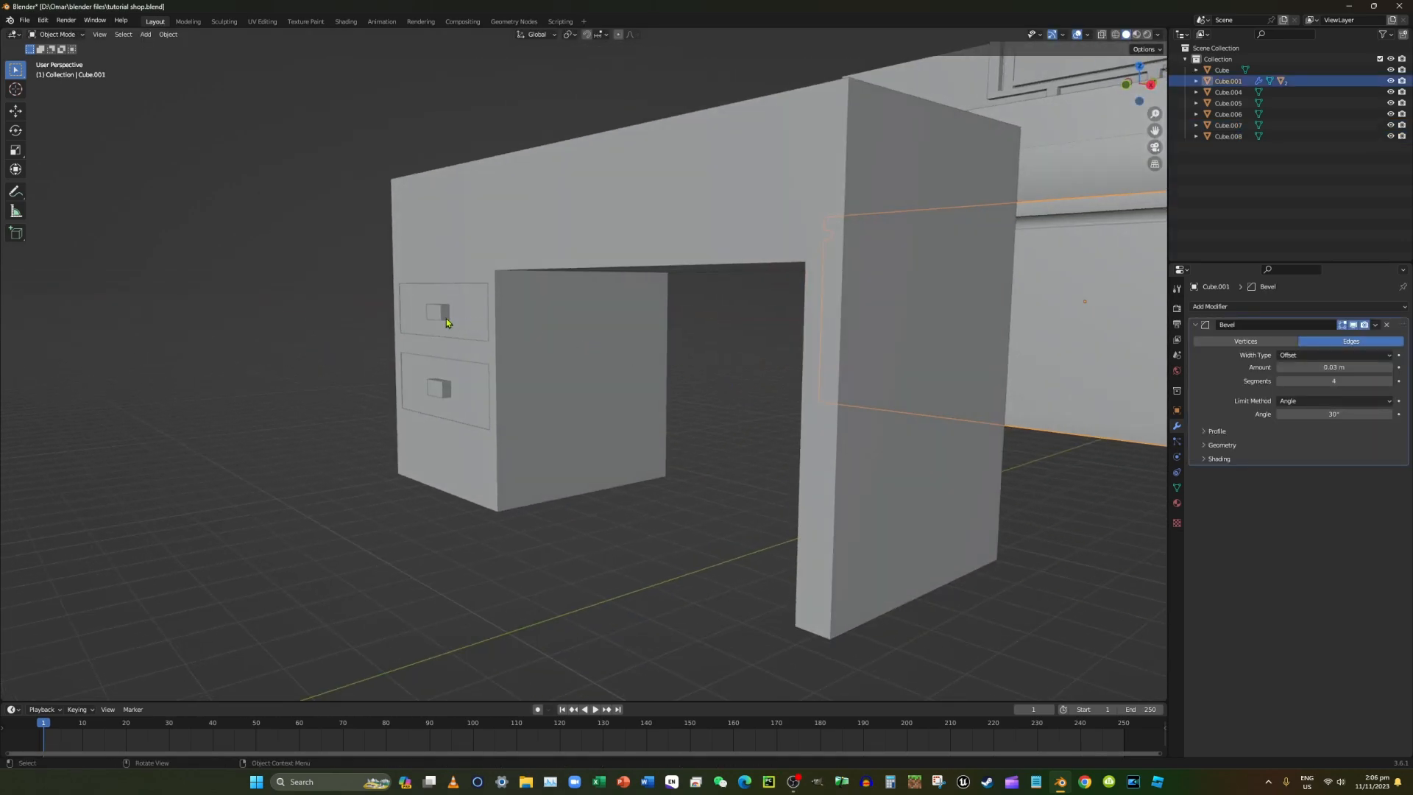
# Open the upper drawer's handle in Edit Mode and add a lengthwise loop cut with an edge slide of about 0.36.
pyautogui.click(446, 323)
pyautogui.click(57, 35)
pyautogui.click(54, 57)
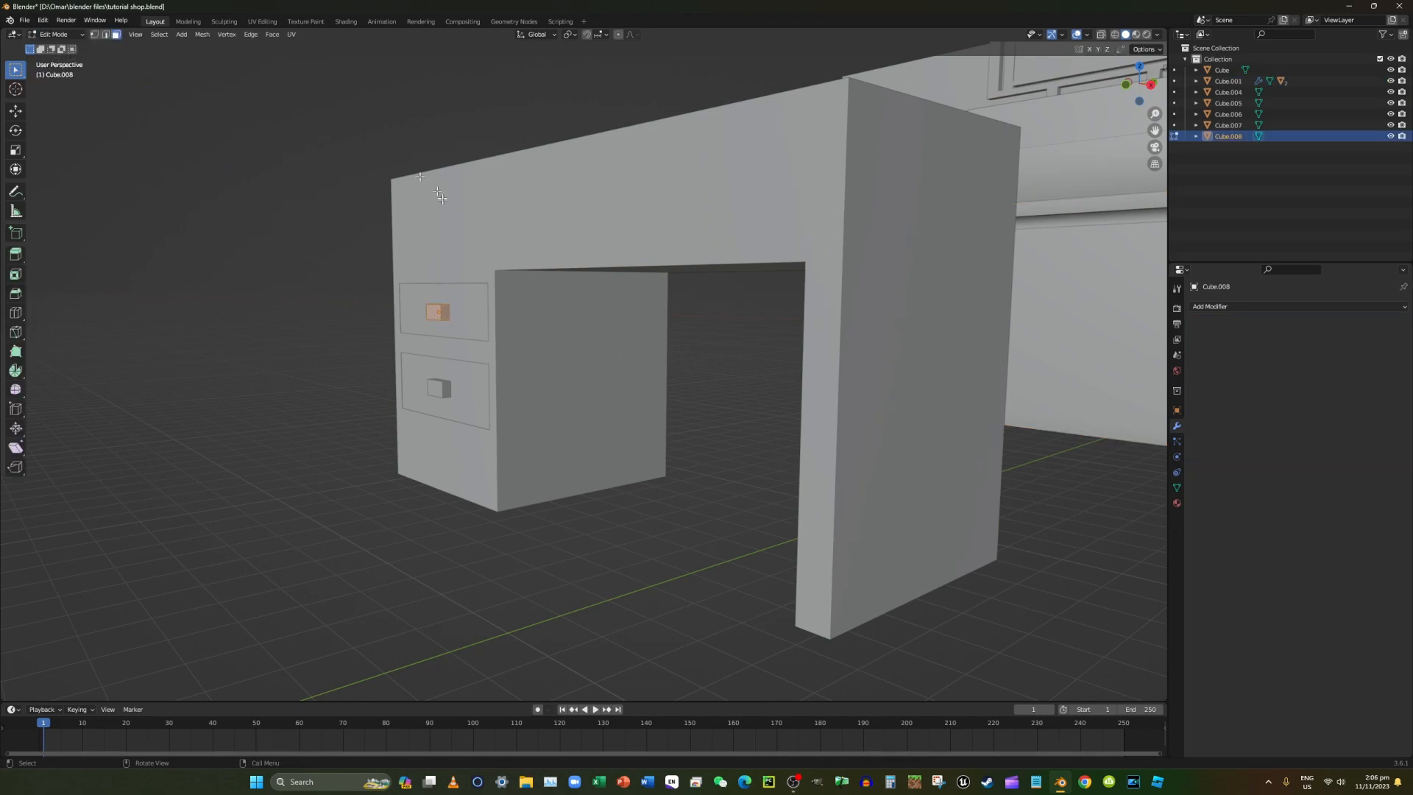
pyautogui.moveTo(410, 269); pyautogui.dragTo(432, 306, button='middle')
pyautogui.scroll(1, 432, 305)
pyautogui.scroll(5, 431, 304)
pyautogui.hotkey('ctrl', 'r')
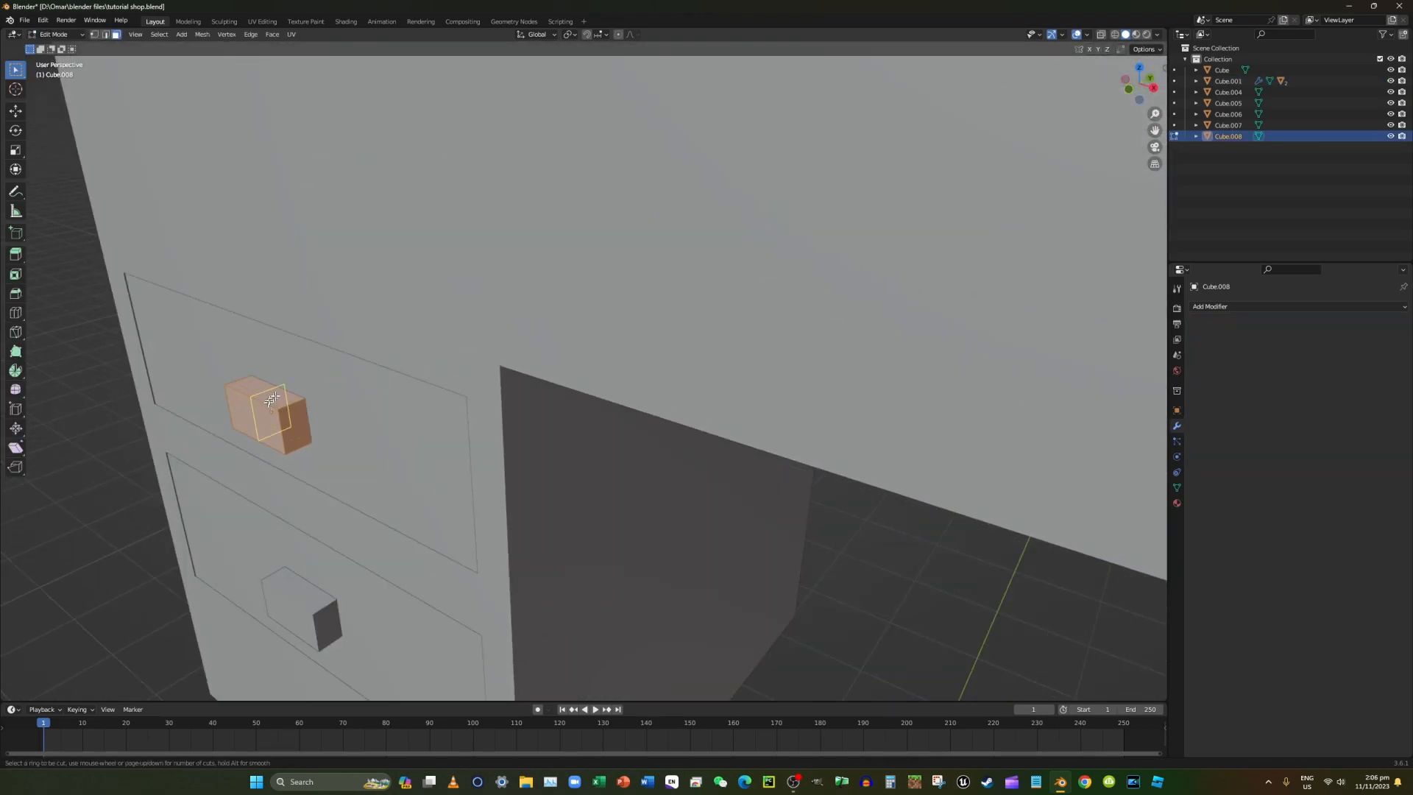
pyautogui.click(251, 378)
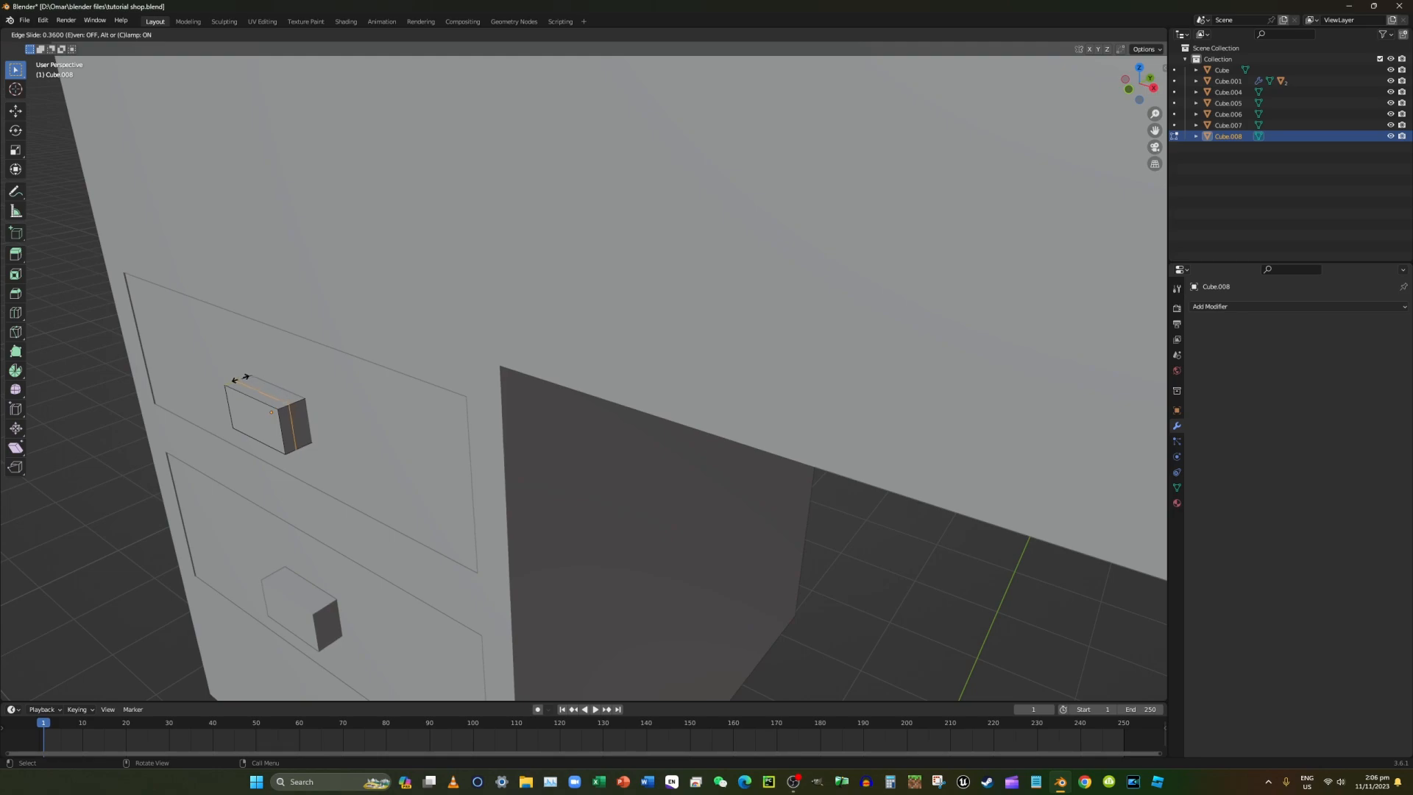
pyautogui.click(241, 378)
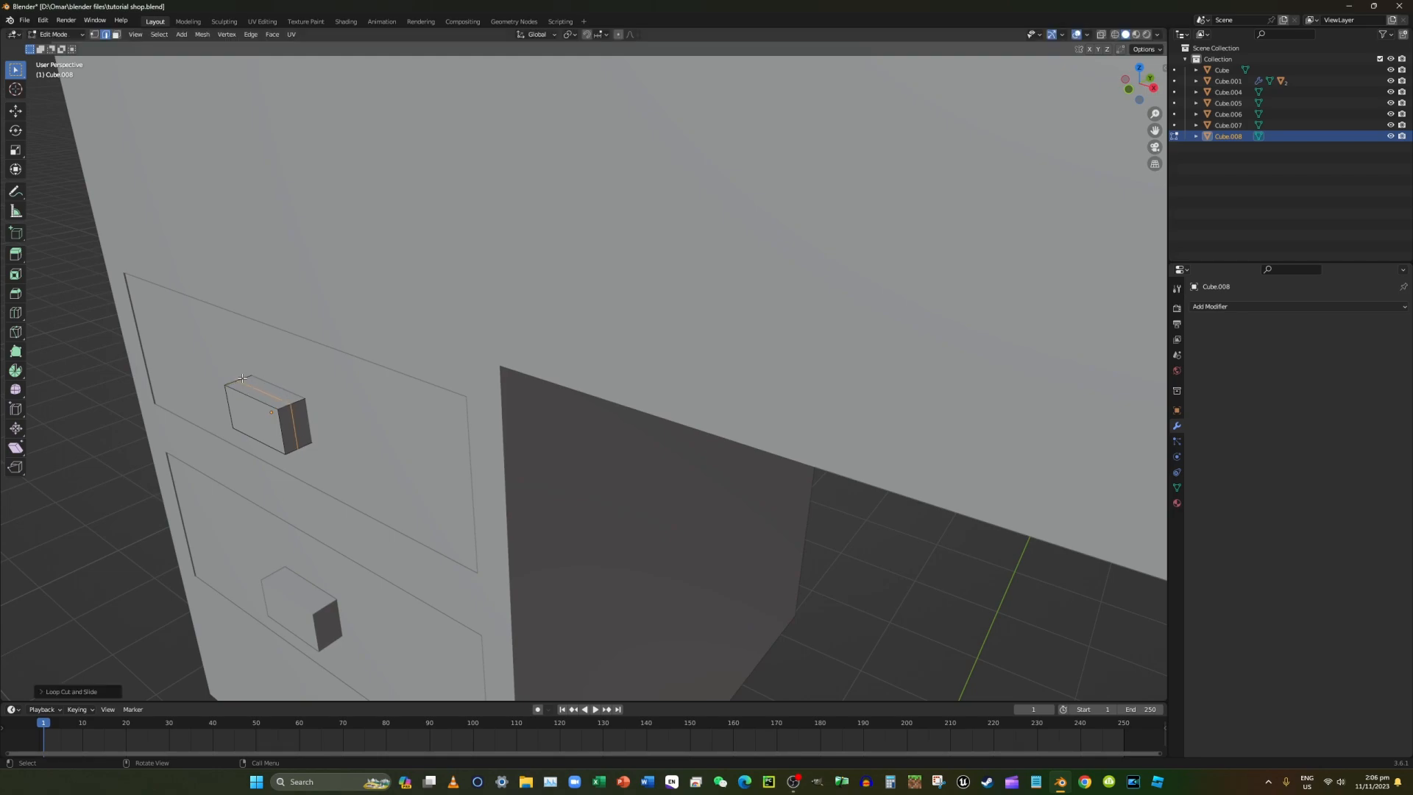
# Add a second lengthwise loop cut to the upper drawer's handle, between the first cut and the front face.
pyautogui.hotkey('ctrl', 'r')
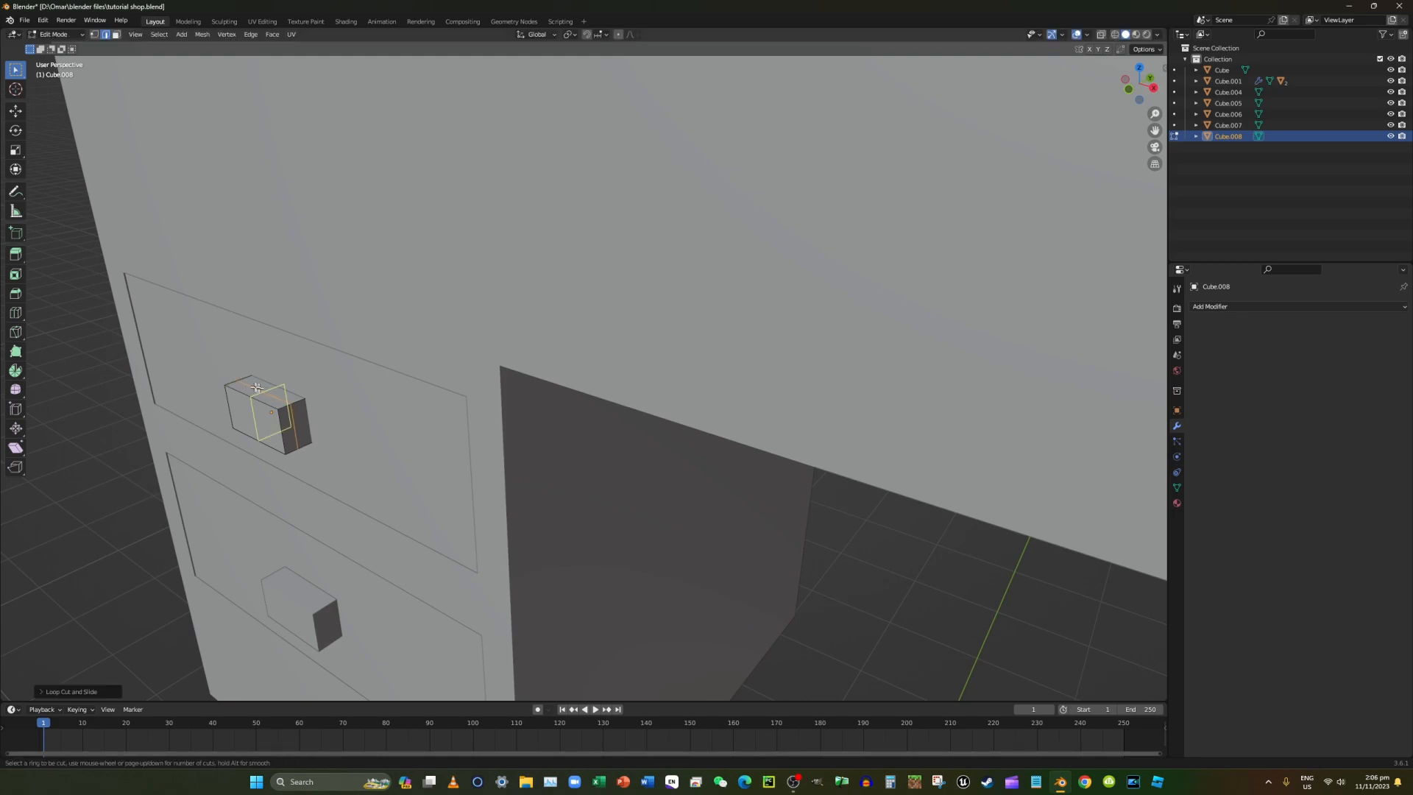
pyautogui.click(232, 379)
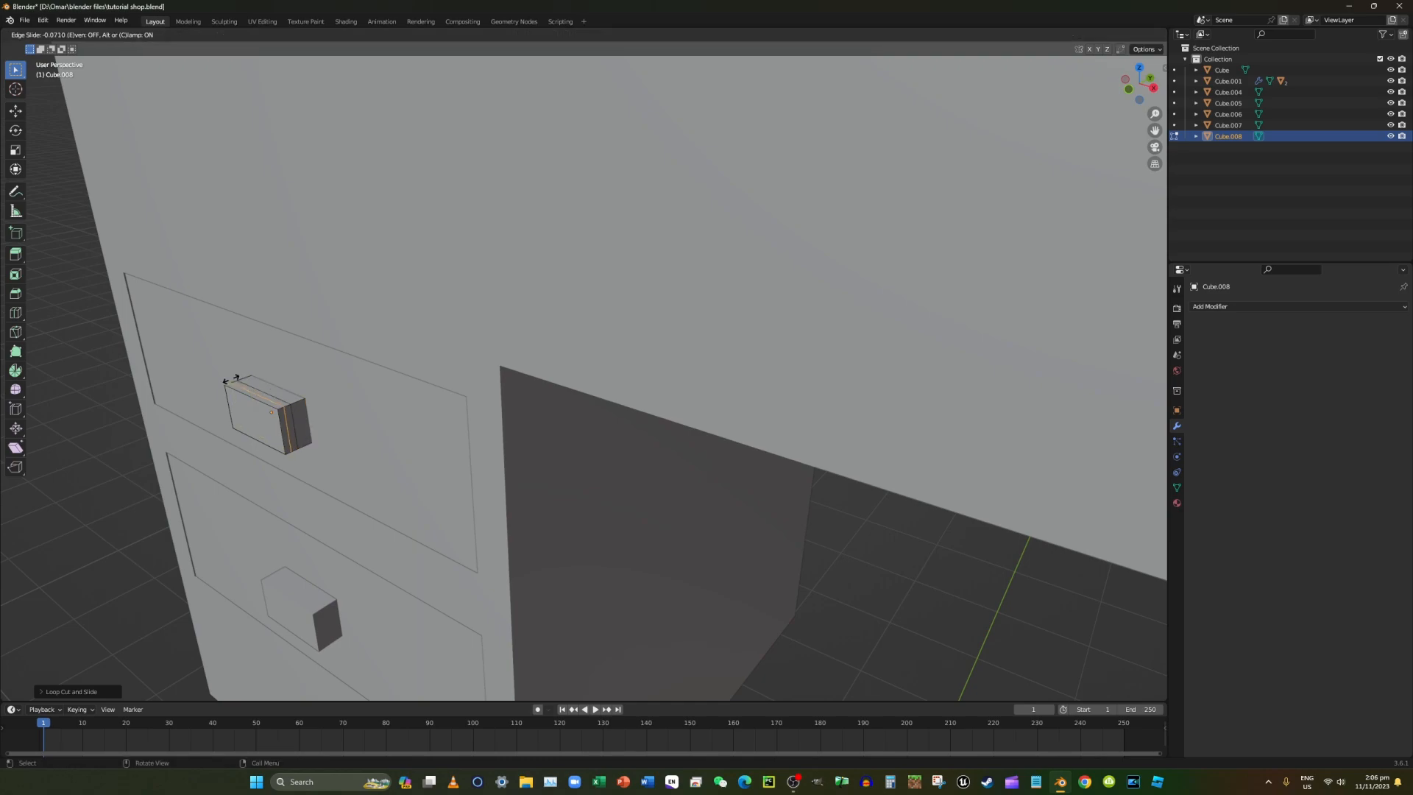
pyautogui.rightClick(232, 380)
pyautogui.rightClick(231, 380)
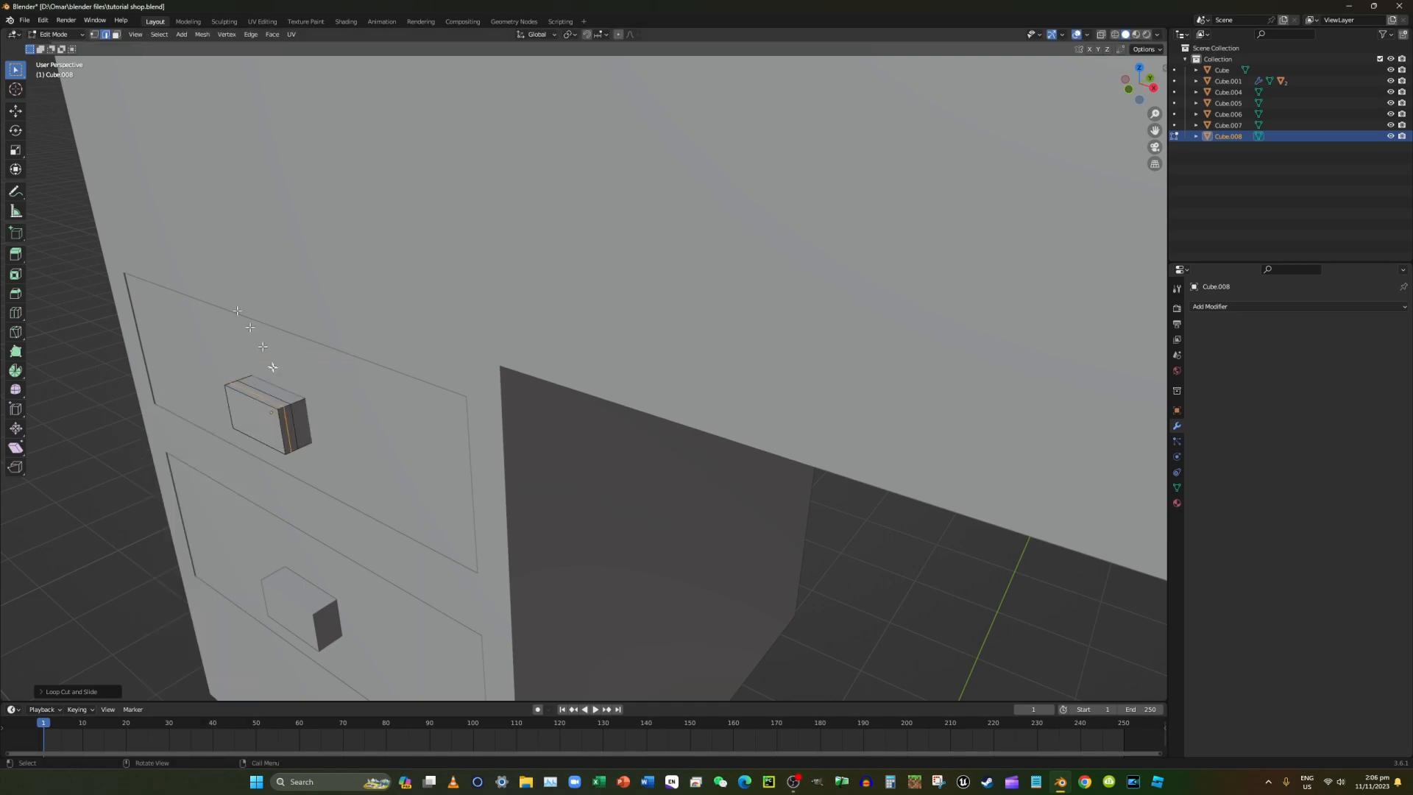
# Select the ring of side faces on the upper handle's rear section and scale it down to about 0.81 behind the front plate.
pyautogui.click(116, 35)
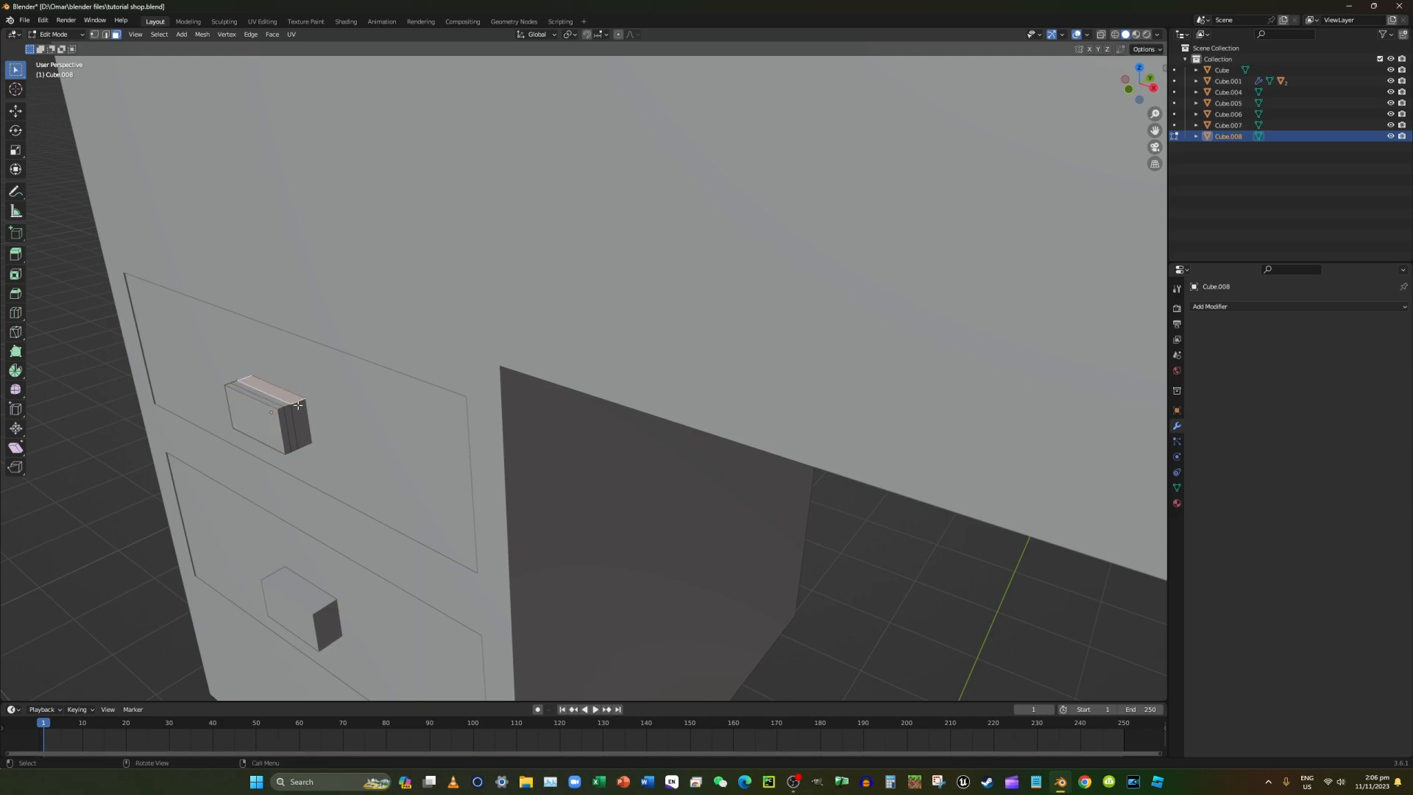
pyautogui.click(301, 406)
pyautogui.moveTo(301, 406); pyautogui.dragTo(377, 388, button='middle')
pyautogui.moveTo(880, 238); pyautogui.dragTo(521, 184, button='middle')
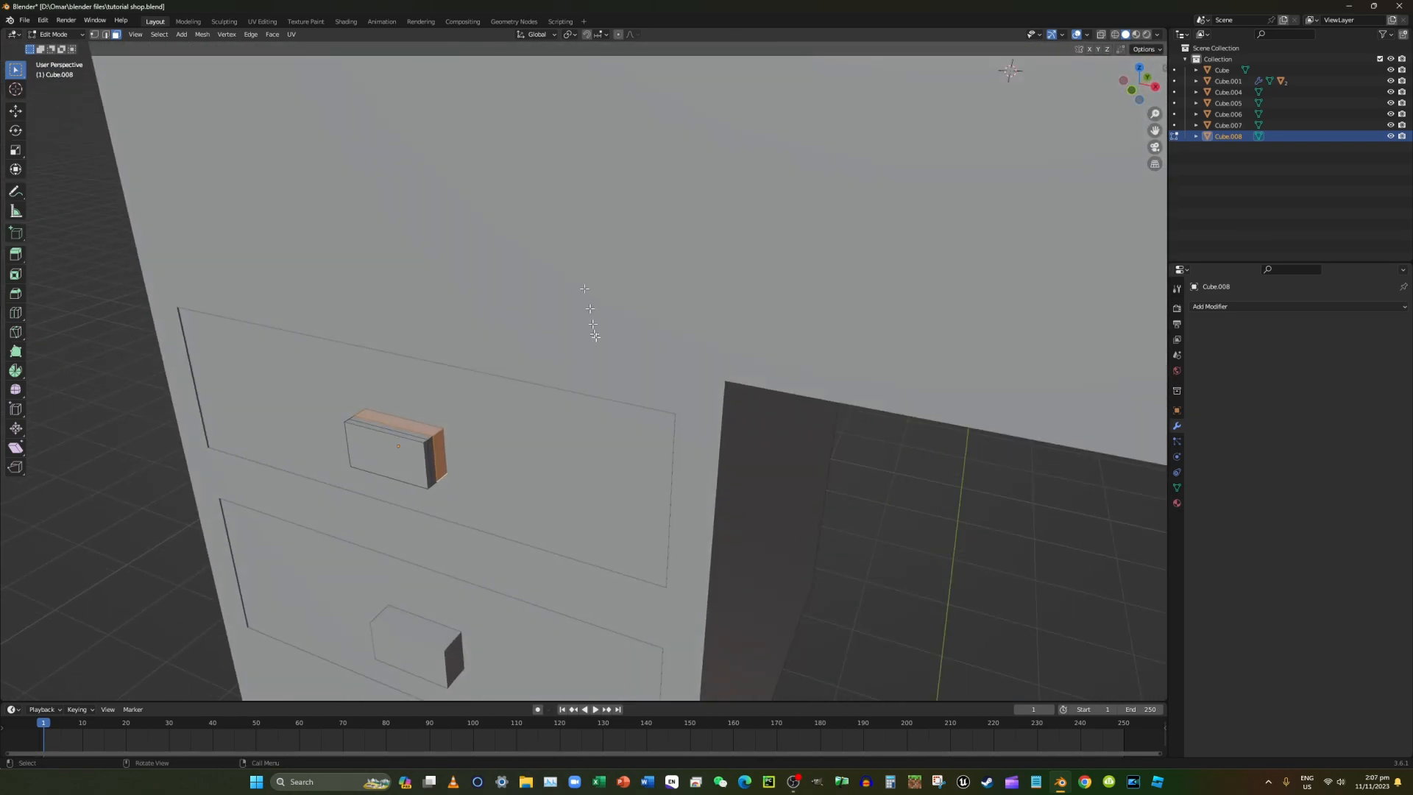
pyautogui.press('s')
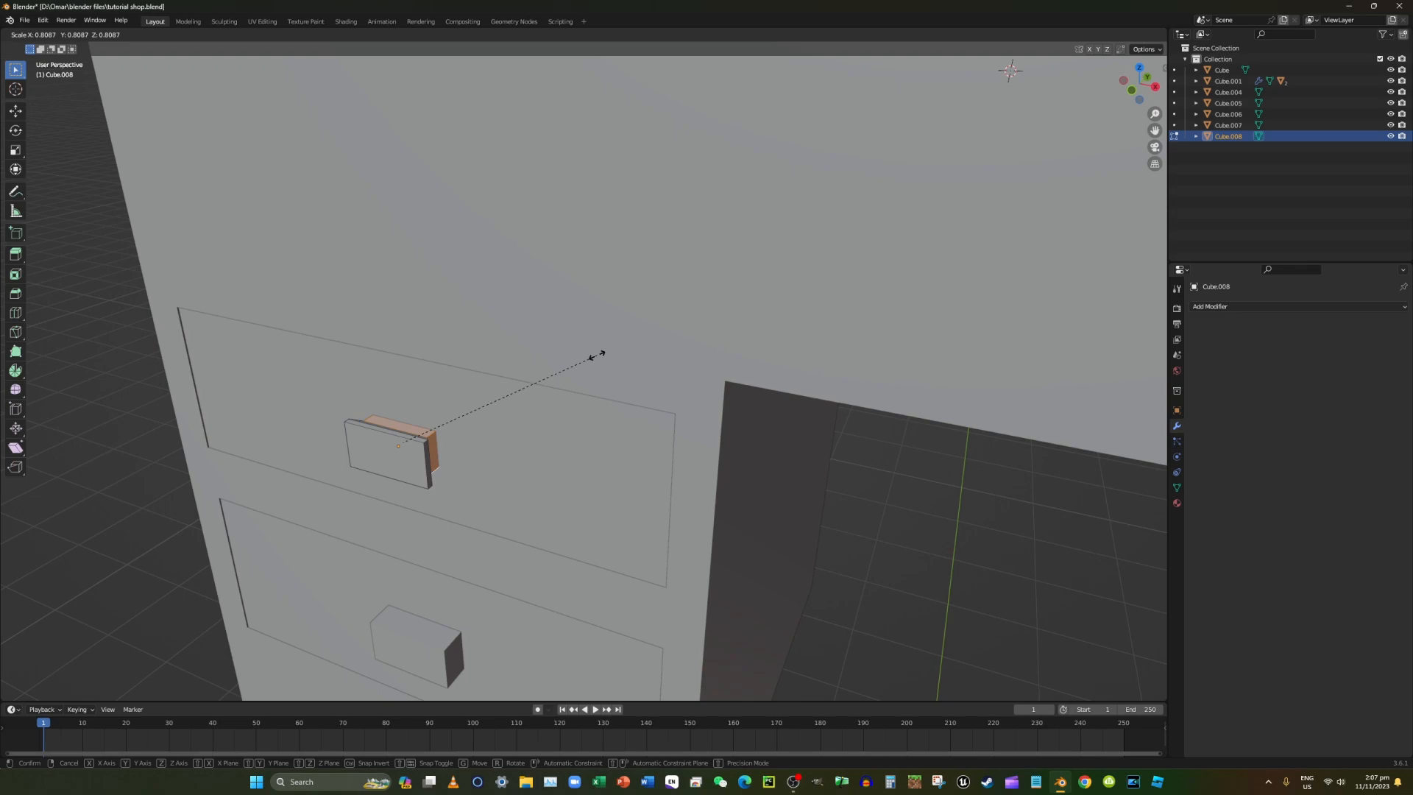
pyautogui.click(597, 354)
# Return to Object Mode and delete the plain handle on the lower drawer.
pyautogui.moveTo(597, 354); pyautogui.dragTo(199, 325, button='middle')
pyautogui.click(54, 34)
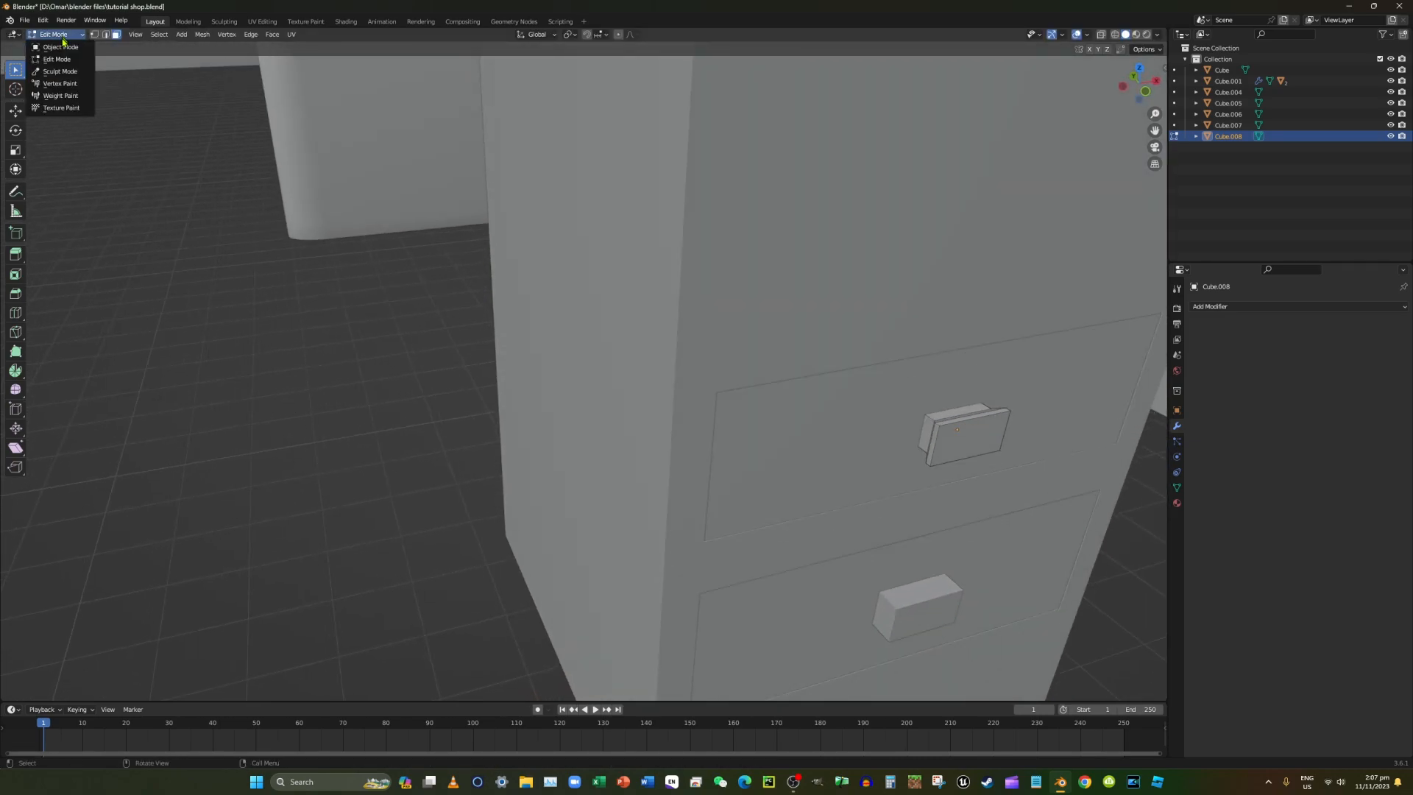
pyautogui.click(63, 45)
pyautogui.click(902, 624)
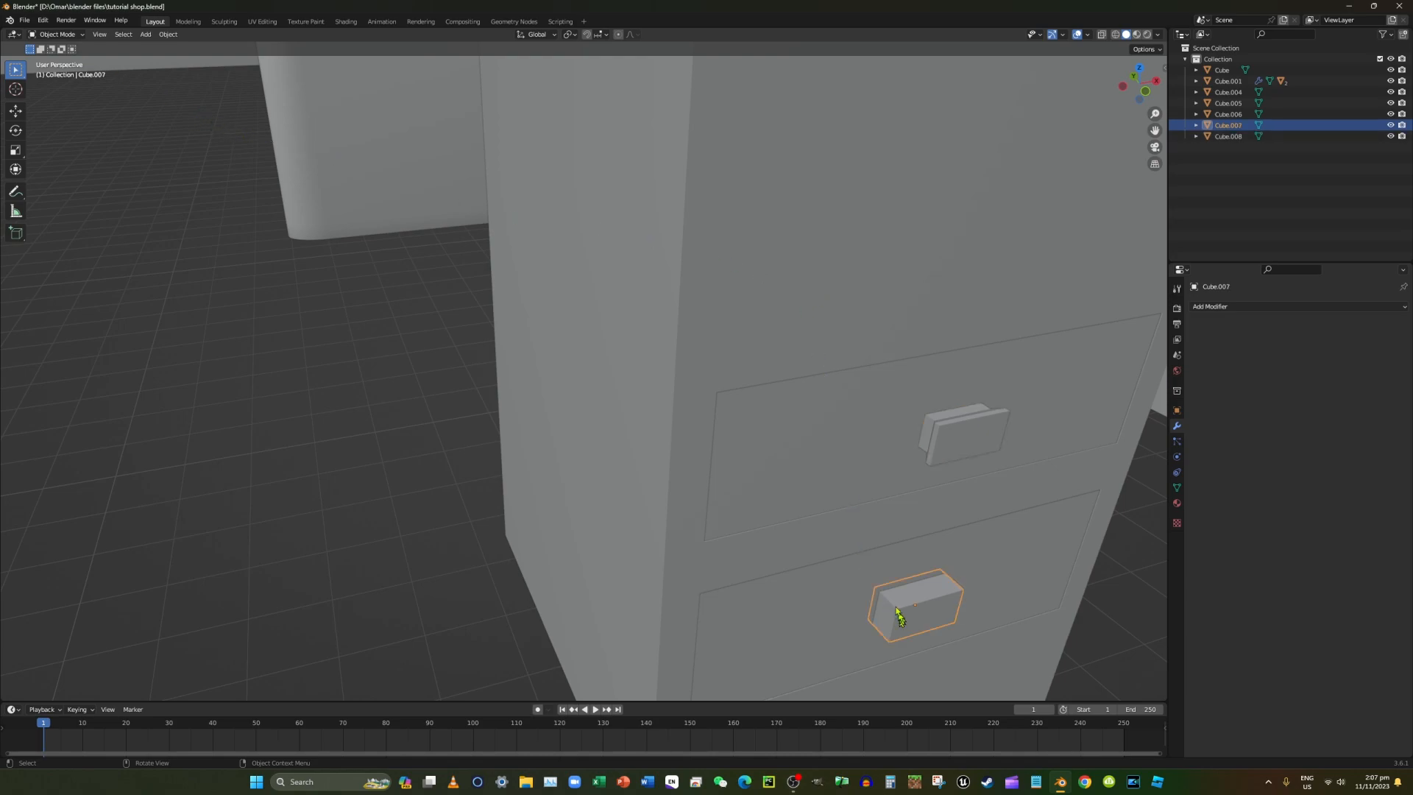
pyautogui.scroll(-4, 835, 550)
pyautogui.press('x')
pyautogui.click(823, 542)
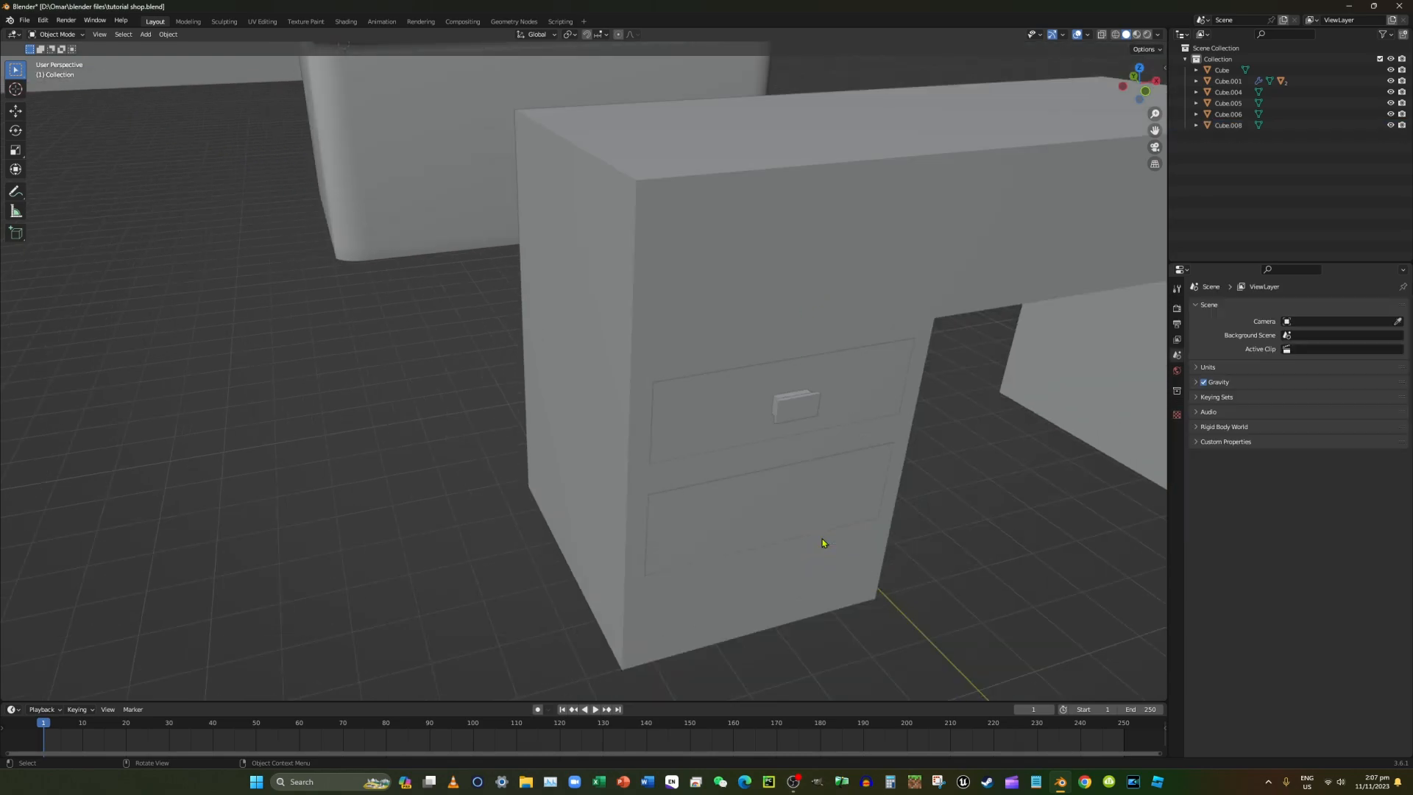
# Duplicate the shaped upper handle about 1.19 m down along Z onto the lower drawer.
pyautogui.click(784, 400)
pyautogui.hotkey('shift', 'd')
pyautogui.press('z')
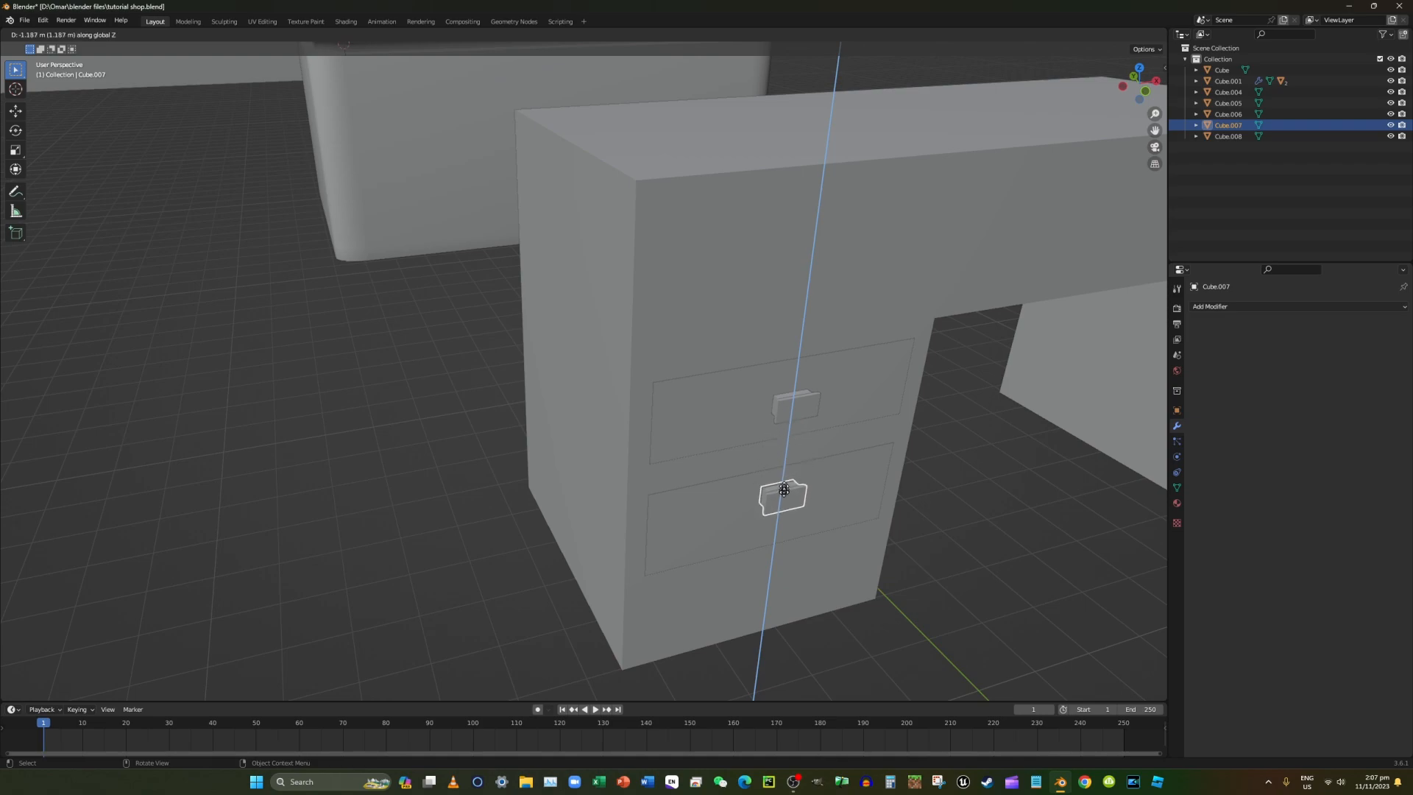
pyautogui.click(785, 487)
# Select the desk body, both drawer blocks and both handles, and join them into a single object.
pyautogui.moveTo(785, 487); pyautogui.dragTo(754, 470, button='middle')
pyautogui.scroll(-4, 741, 435)
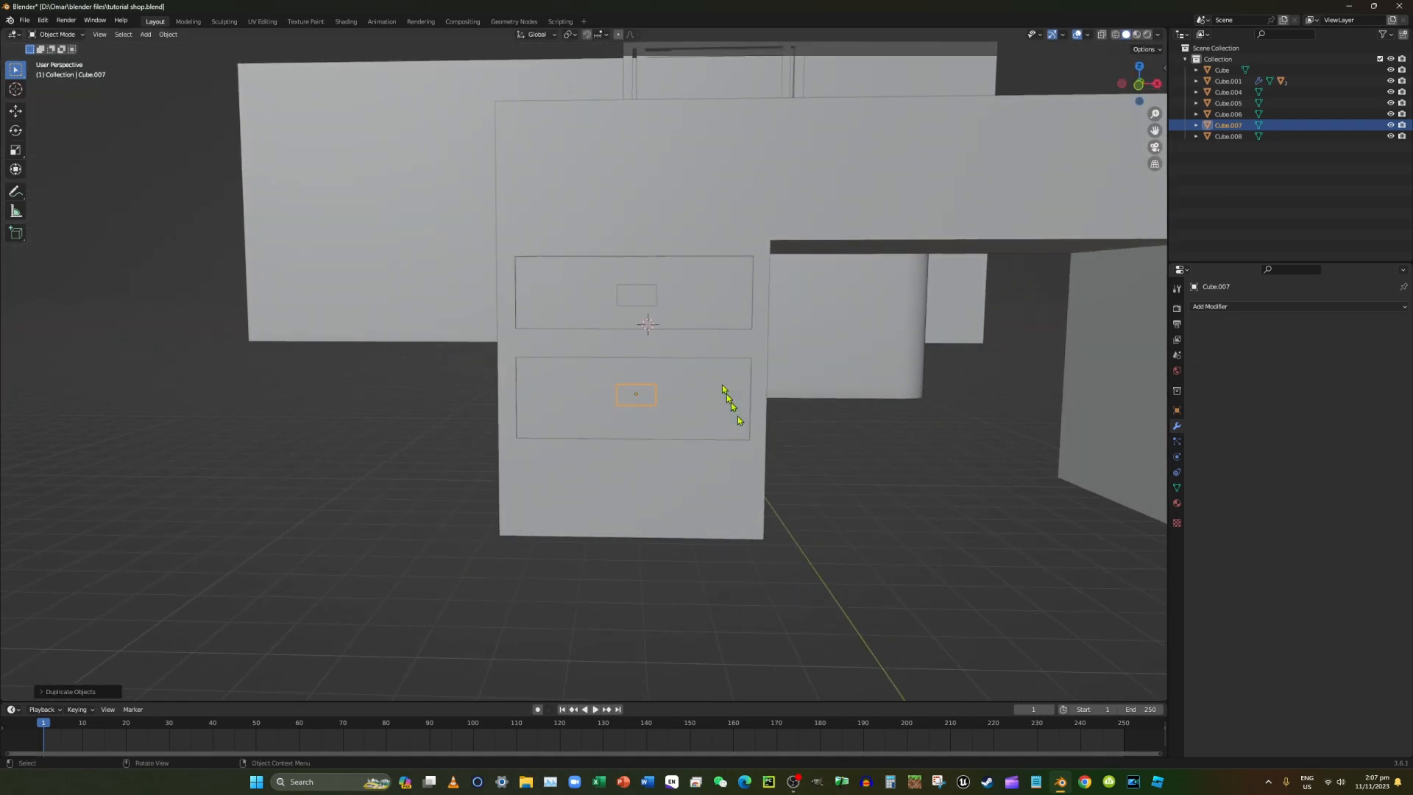
pyautogui.scroll(-5, 845, 397)
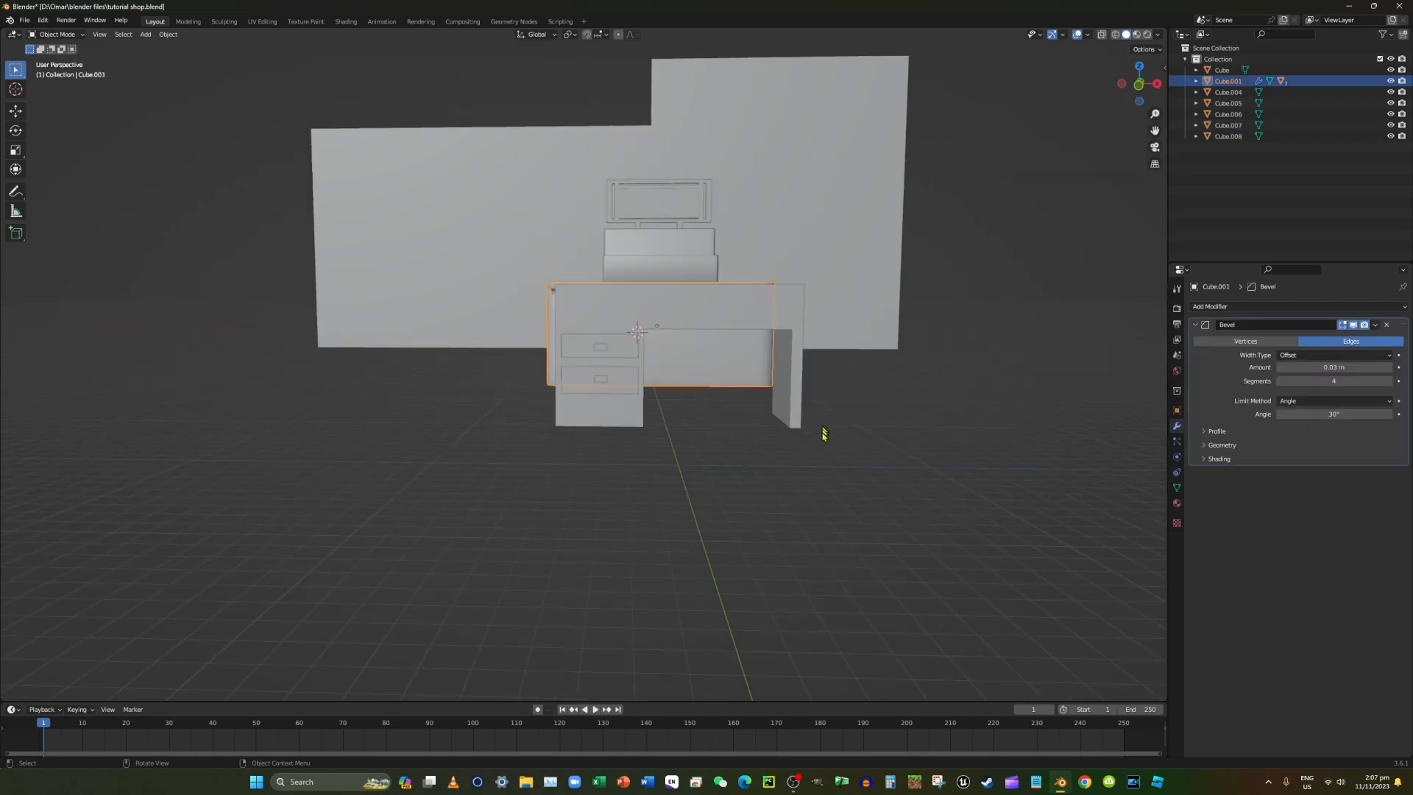
pyautogui.moveTo(827, 432); pyautogui.dragTo(744, 385, button='middle')
pyautogui.click(632, 395)
pyautogui.keyDown('shift'); pyautogui.click(631, 395); pyautogui.keyUp('shift')
pyautogui.keyDown('shift'); pyautogui.click(632, 392); pyautogui.keyUp('shift')
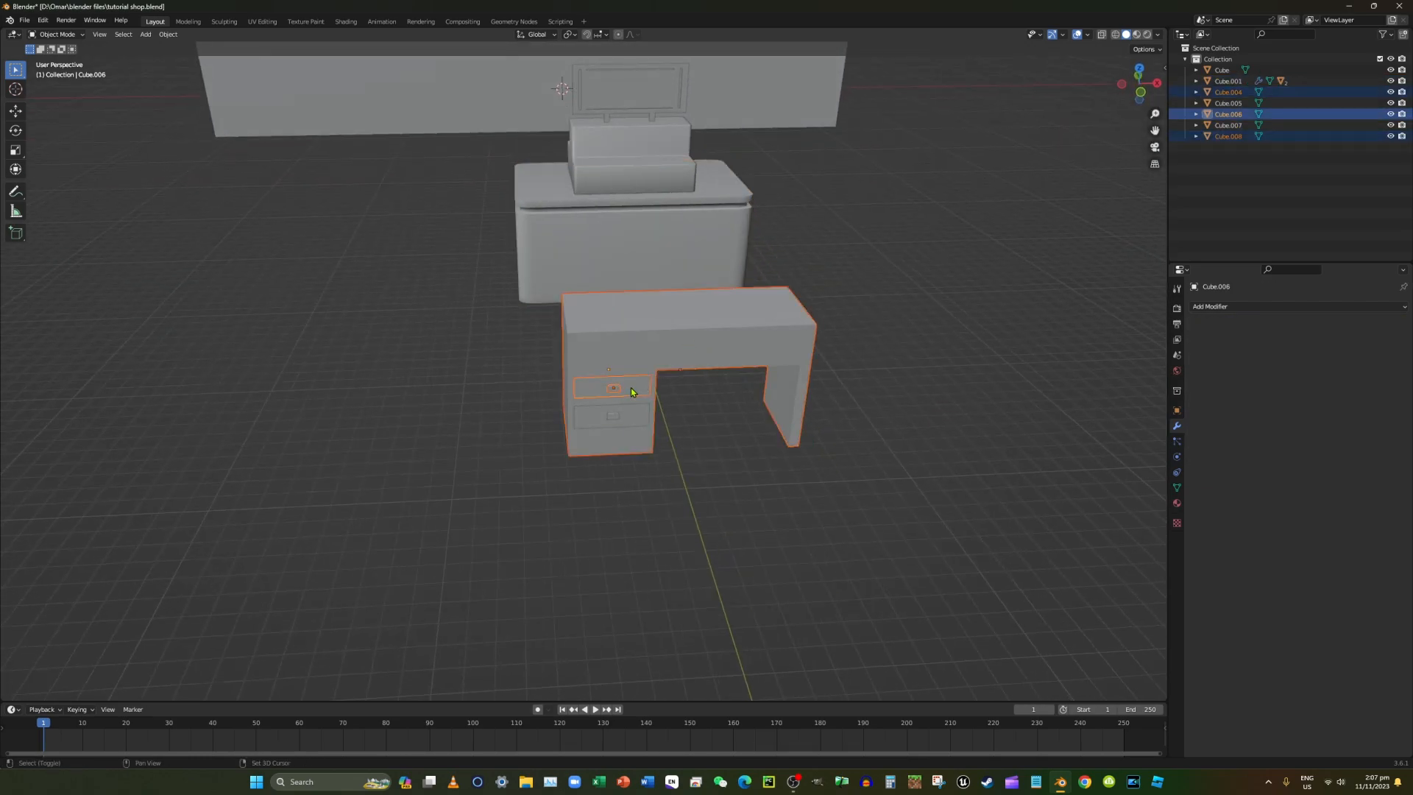
pyautogui.keyDown('shift'); pyautogui.click(620, 417); pyautogui.keyUp('shift')
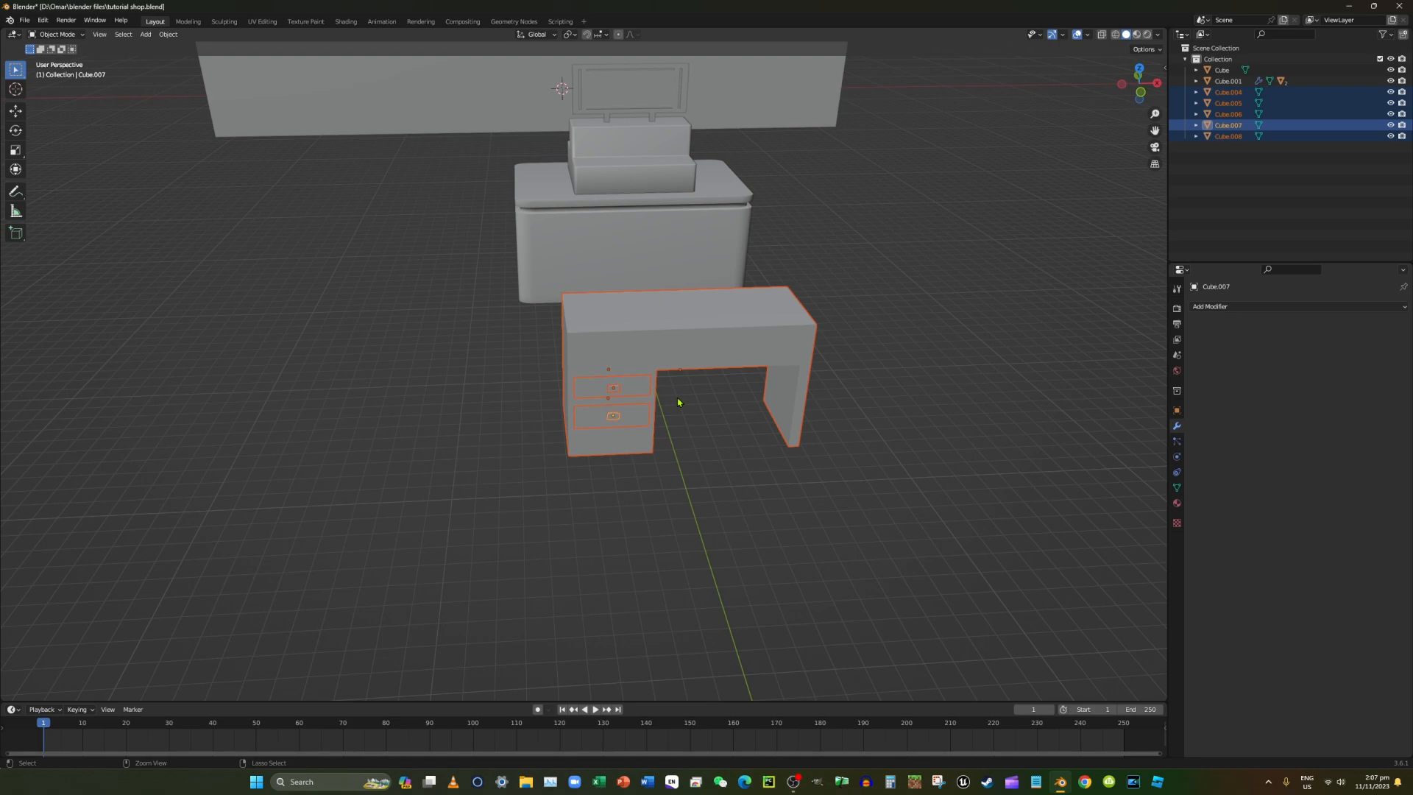
pyautogui.hotkey('ctrl', 'j')
# Deselect the joined desk and inspect its drawers, handles and proportions beside the counter from several angles.
pyautogui.scroll(8, 785, 458)
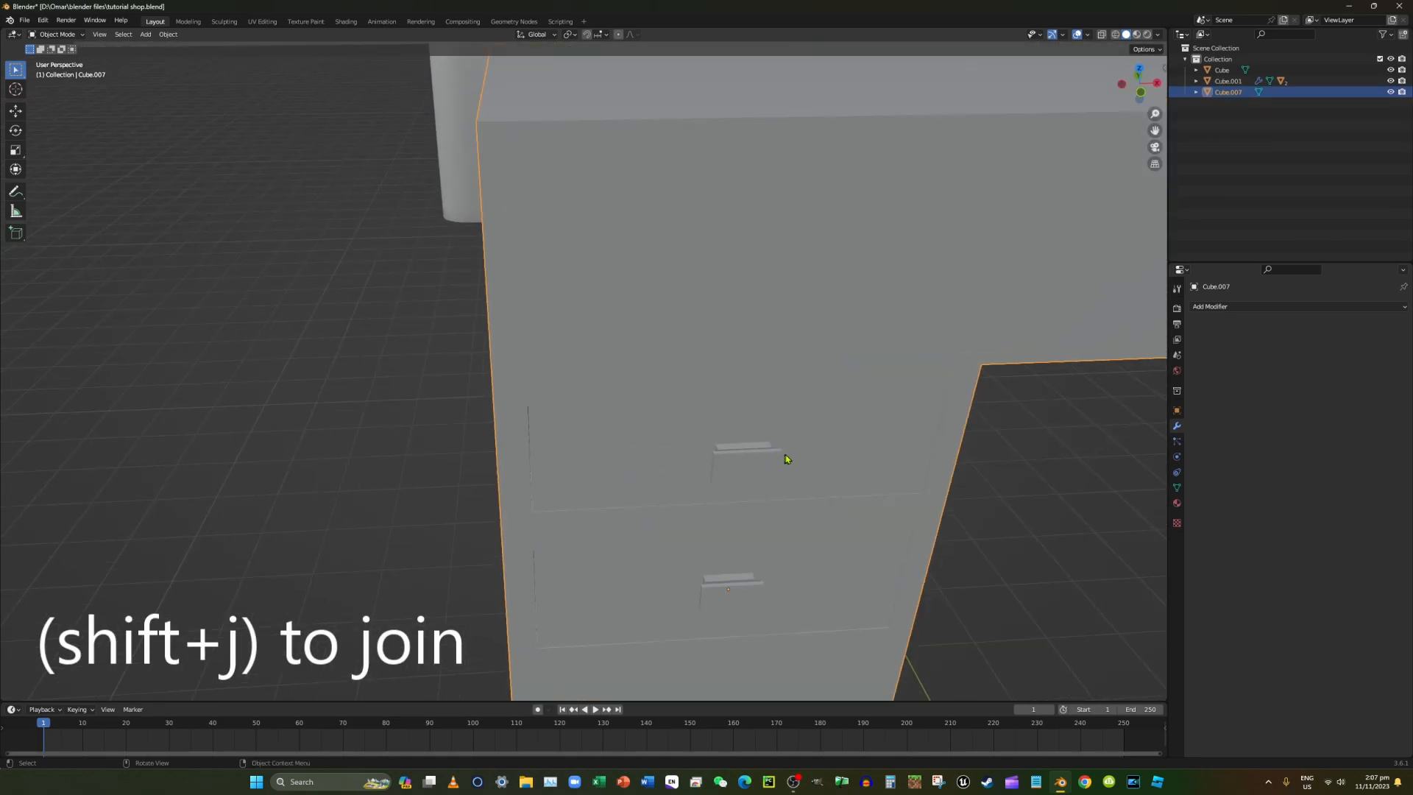
pyautogui.scroll(-10, 786, 459)
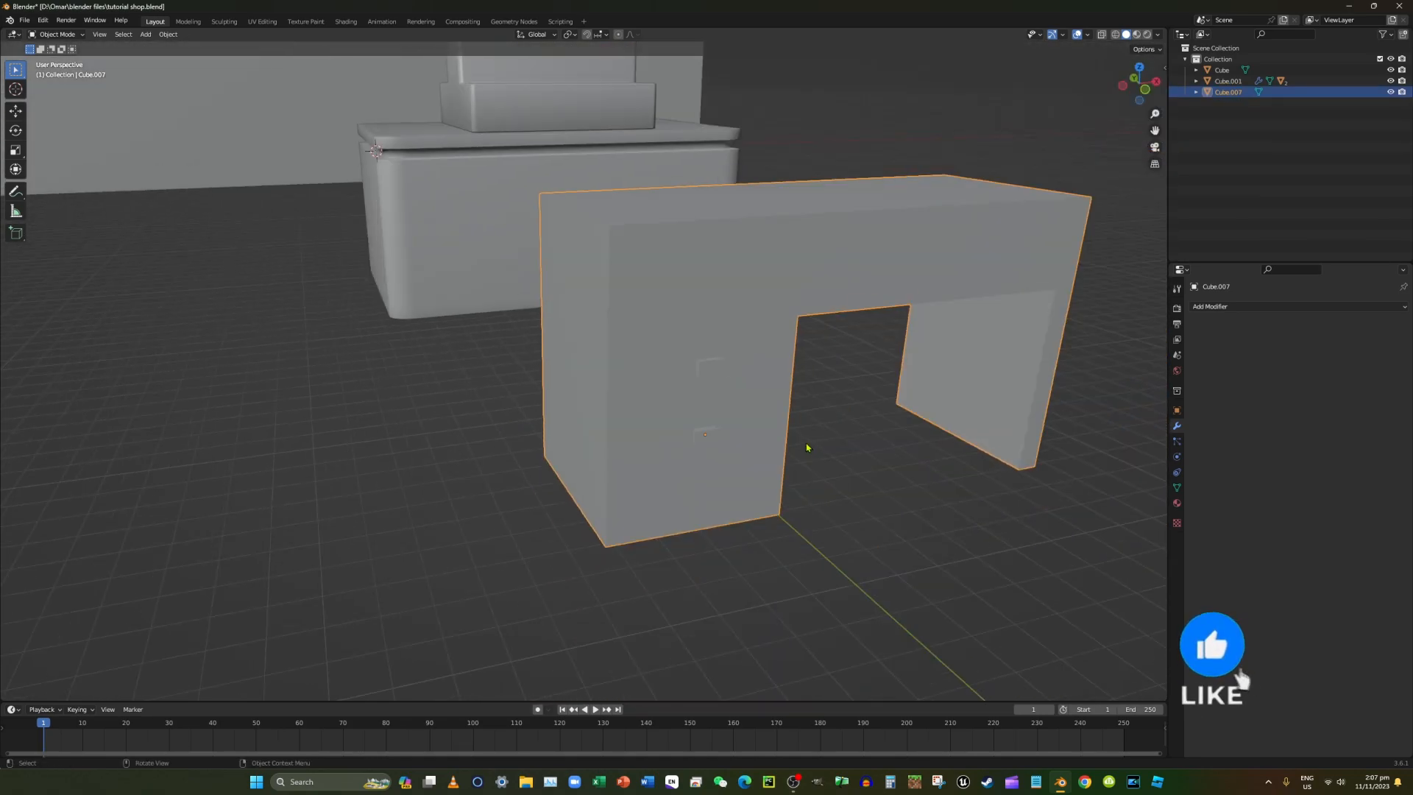
pyautogui.click(807, 447)
pyautogui.scroll(-6, 845, 435)
pyautogui.moveTo(842, 438); pyautogui.dragTo(664, 452, button='middle')
pyautogui.scroll(-11, 666, 427)
pyautogui.scroll(10, 641, 423)
pyautogui.moveTo(638, 423); pyautogui.dragTo(766, 379, button='middle')
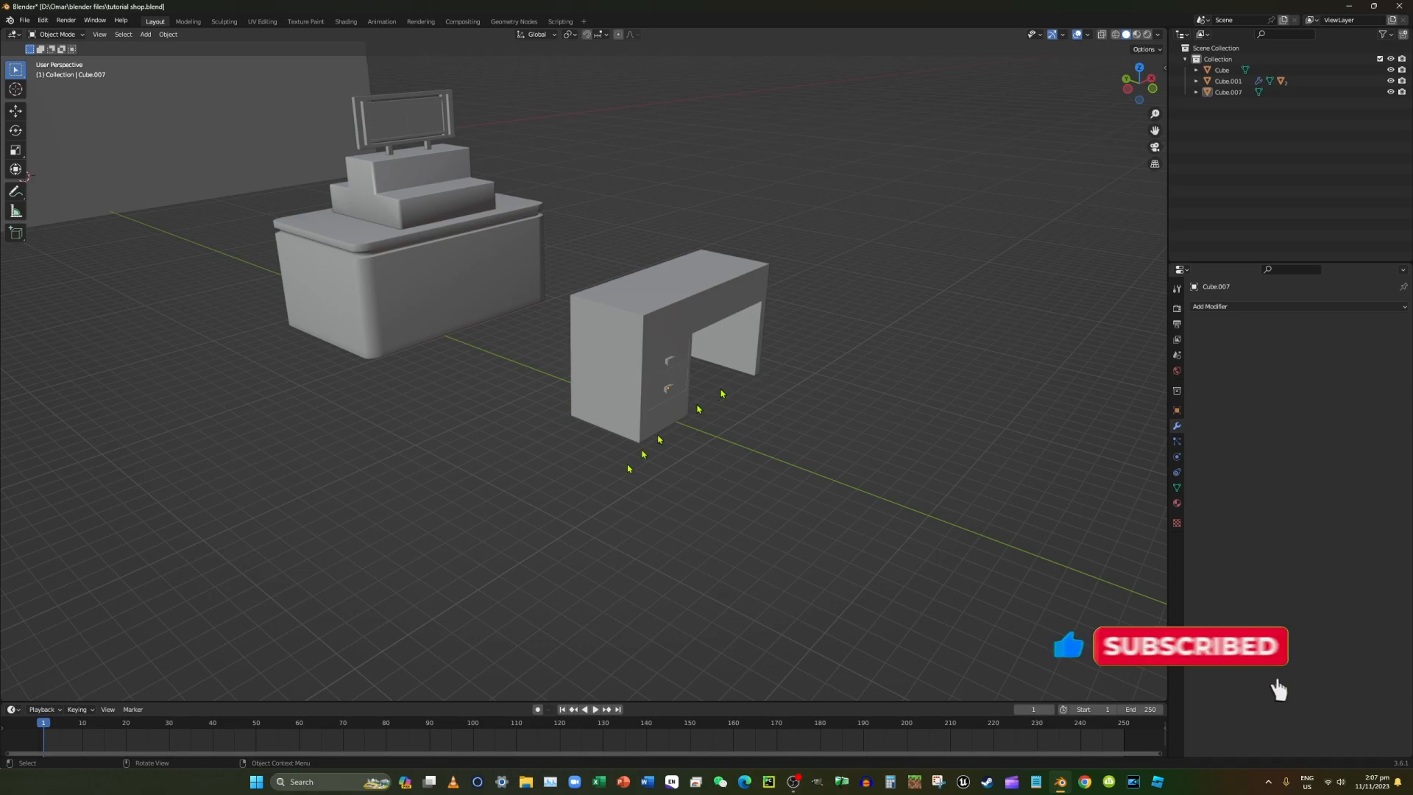